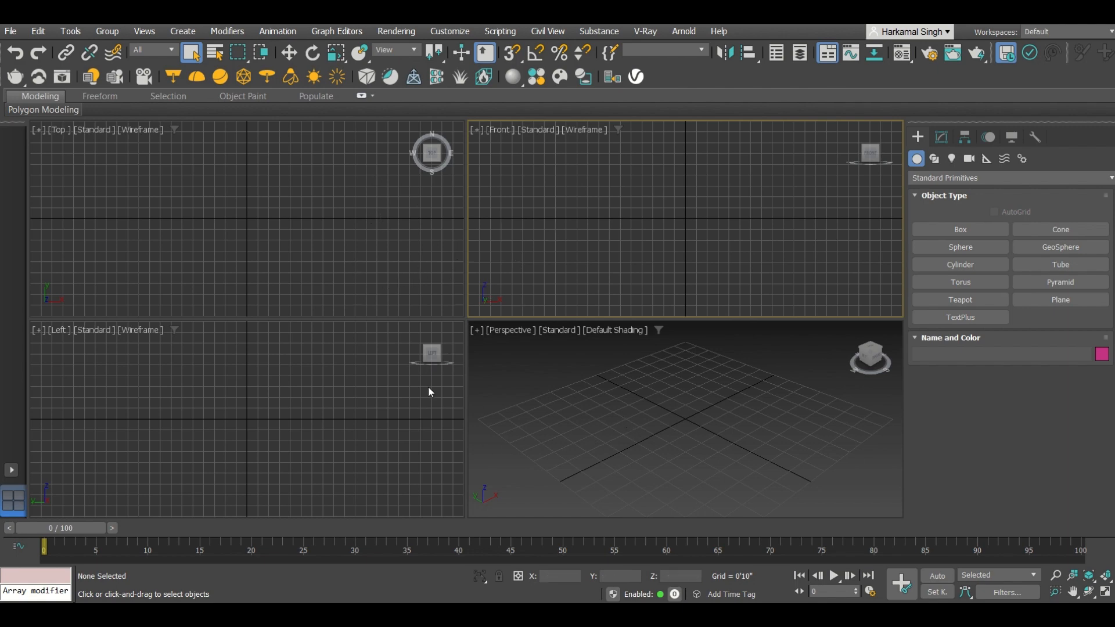
Step: Create a plane about 7'5" by 7'7" in the maximized Perspective viewport
{"action": "left_click", "coordinate": [546, 379]}
{"action": "key", "text": "alt"}
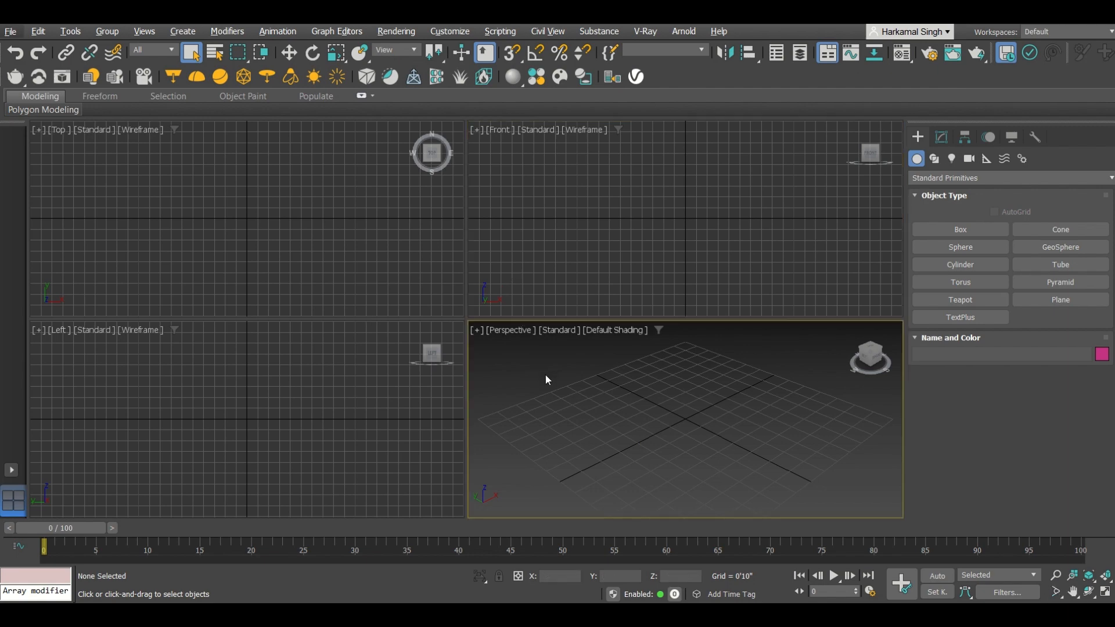
{"action": "key", "text": "alt+w"}
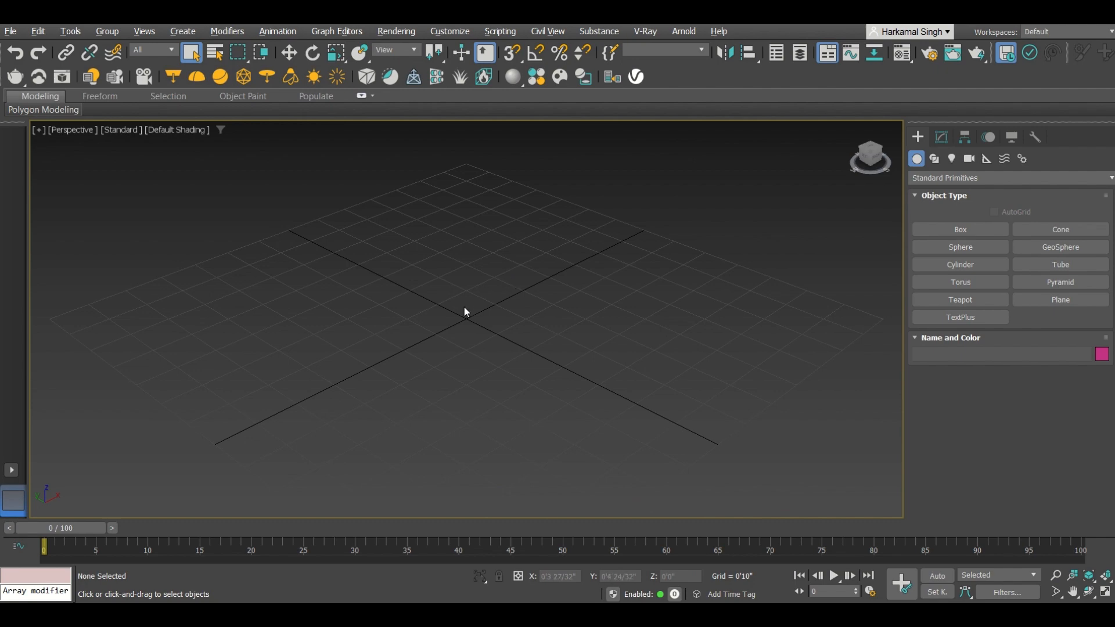
{"action": "key", "text": "alt+w"}
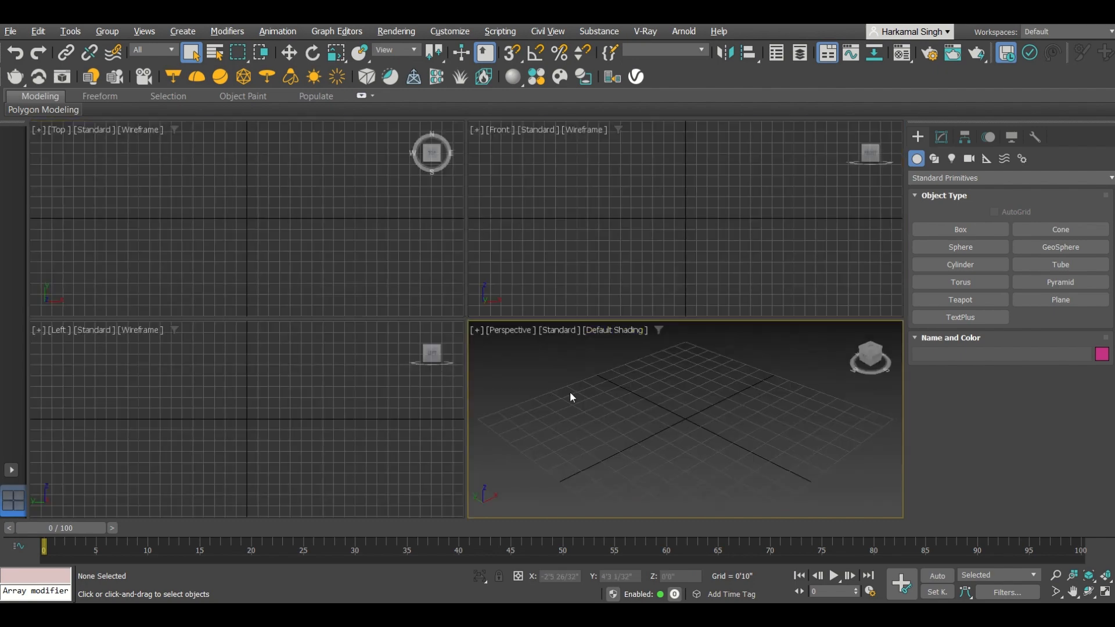
{"action": "key", "text": "alt+w"}
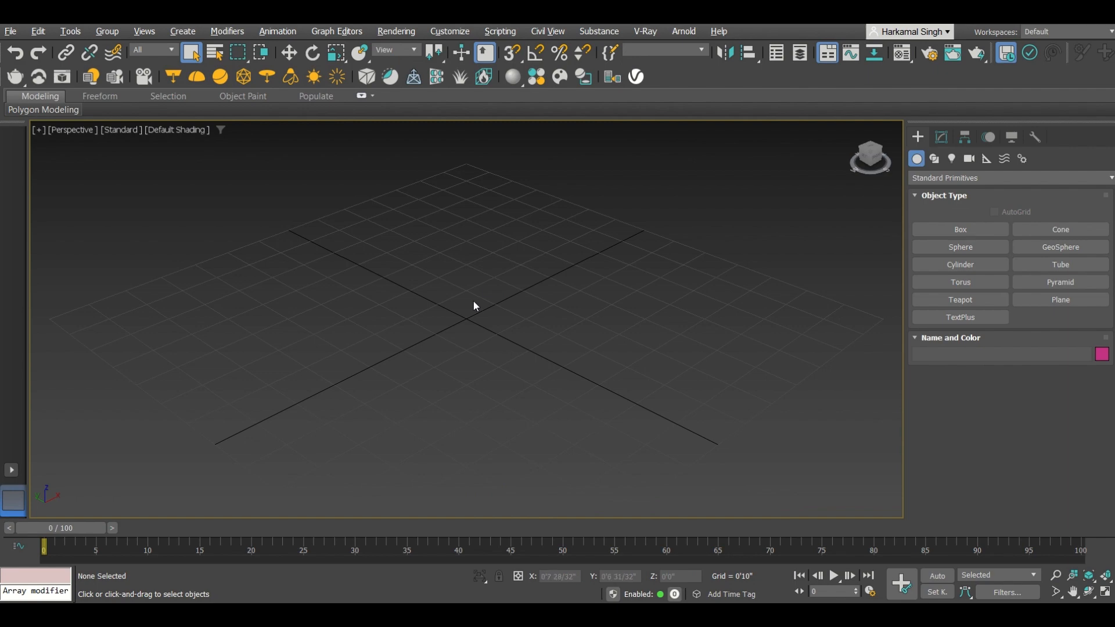
{"action": "middle_click_drag", "start_coordinate": [493, 319], "coordinate": [494, 312]}
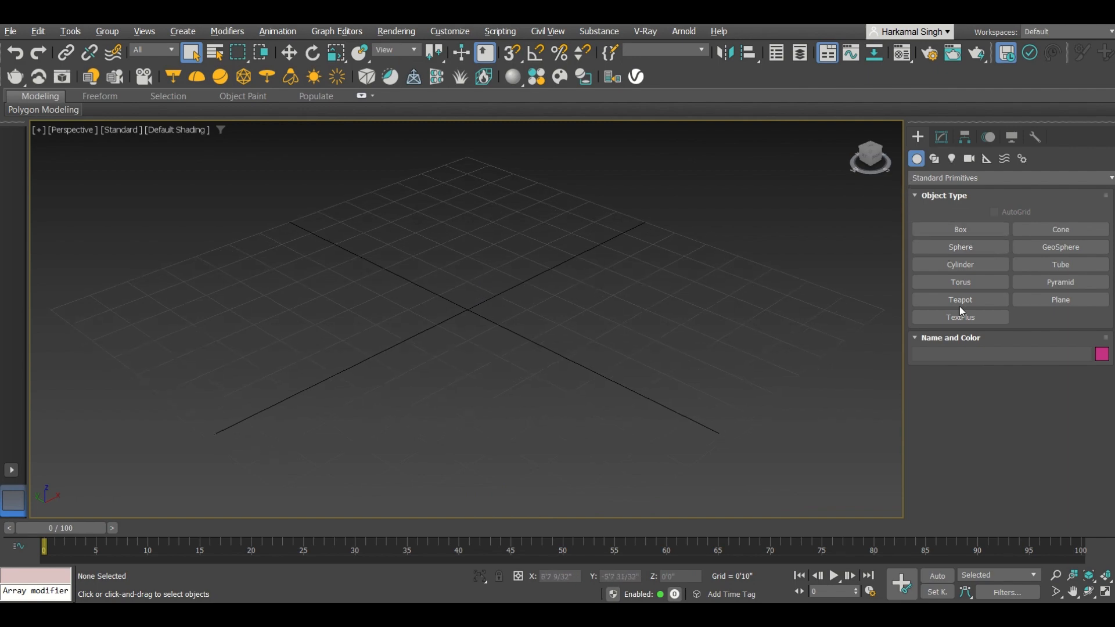
{"action": "left_click", "coordinate": [1029, 299]}
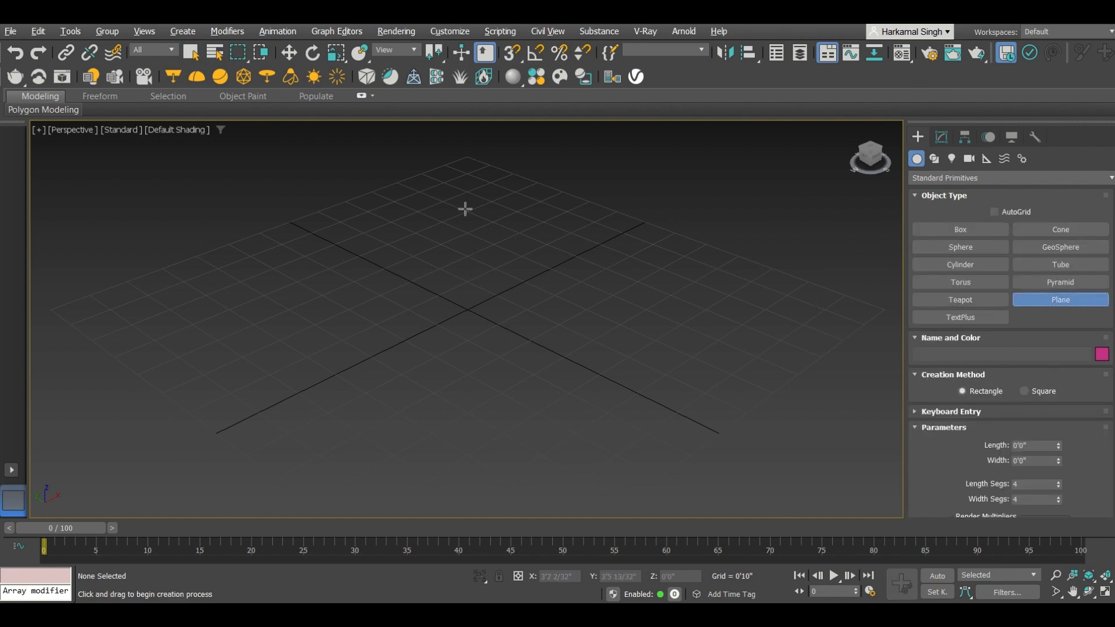
{"action": "left_click_drag", "start_coordinate": [481, 203], "coordinate": [480, 488]}
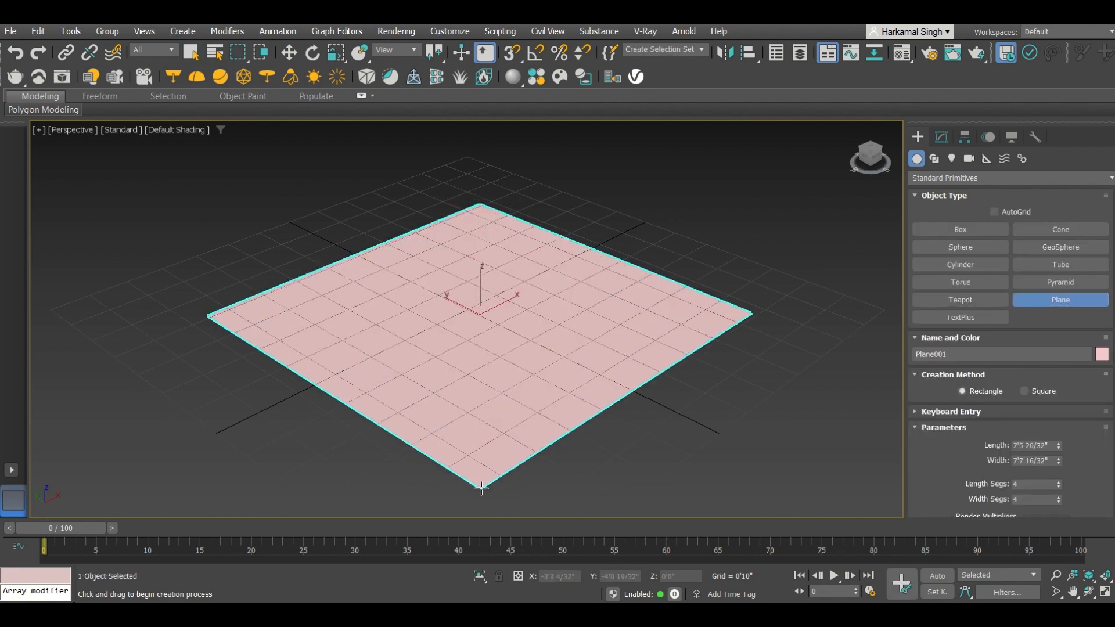
{"action": "right_click", "coordinate": [495, 290]}
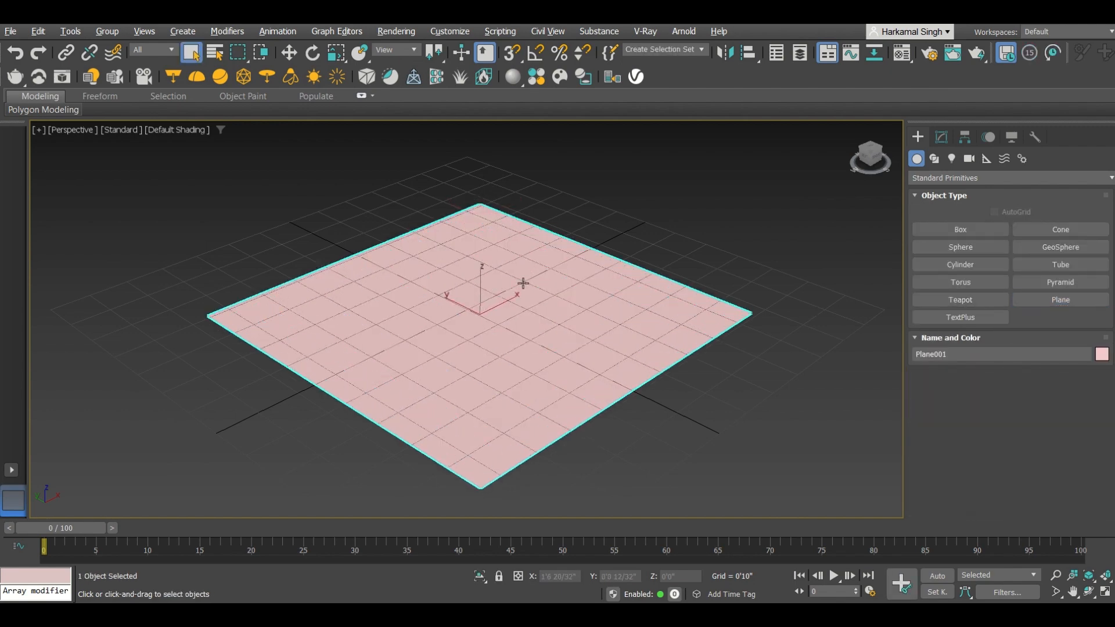
Step: Hide the viewport grid and move the plane slightly on the ground
{"action": "key", "text": "g"}
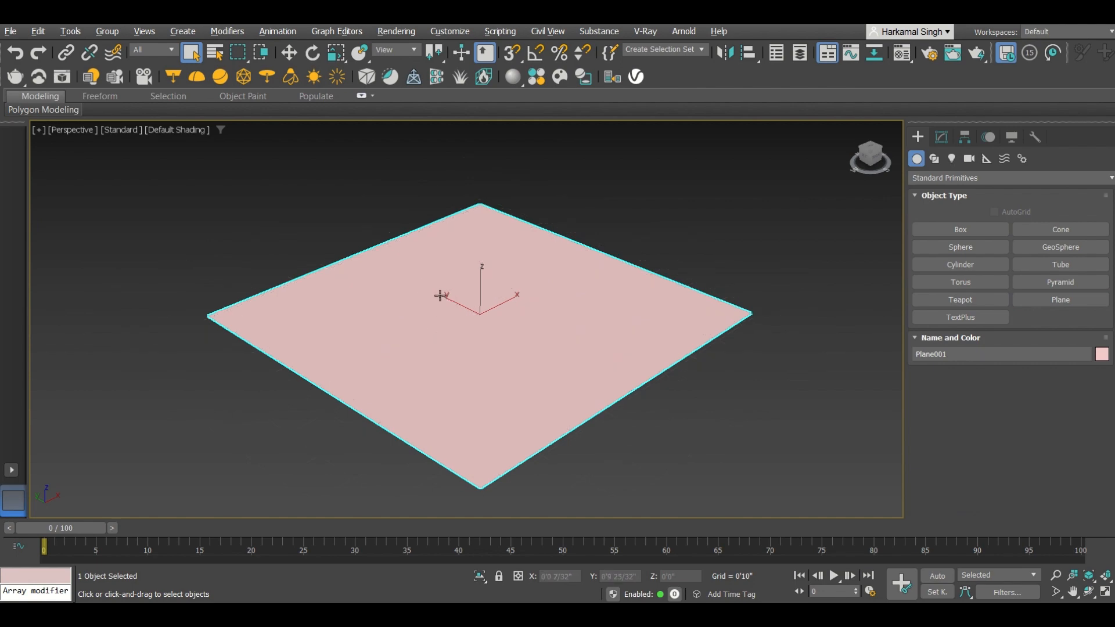
{"action": "key", "text": "w"}
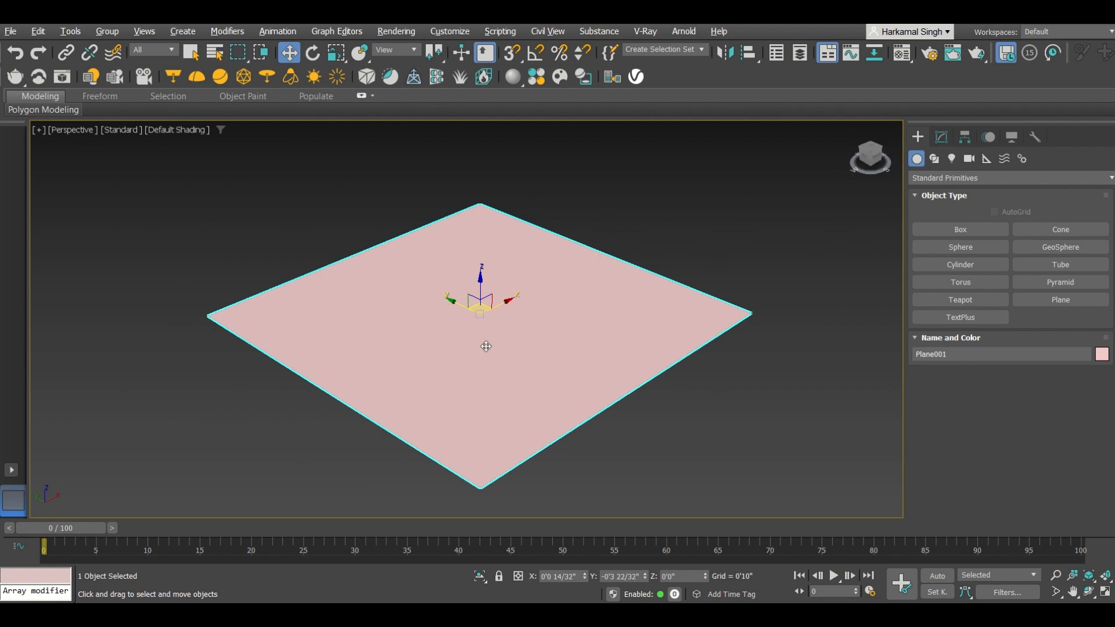
{"action": "middle_click_drag", "start_coordinate": [477, 334], "coordinate": [471, 311]}
{"action": "scroll", "coordinate": [471, 310], "scroll_direction": "up", "scroll_amount": 3}
{"action": "scroll", "coordinate": [467, 296], "scroll_direction": "down", "scroll_amount": 3}
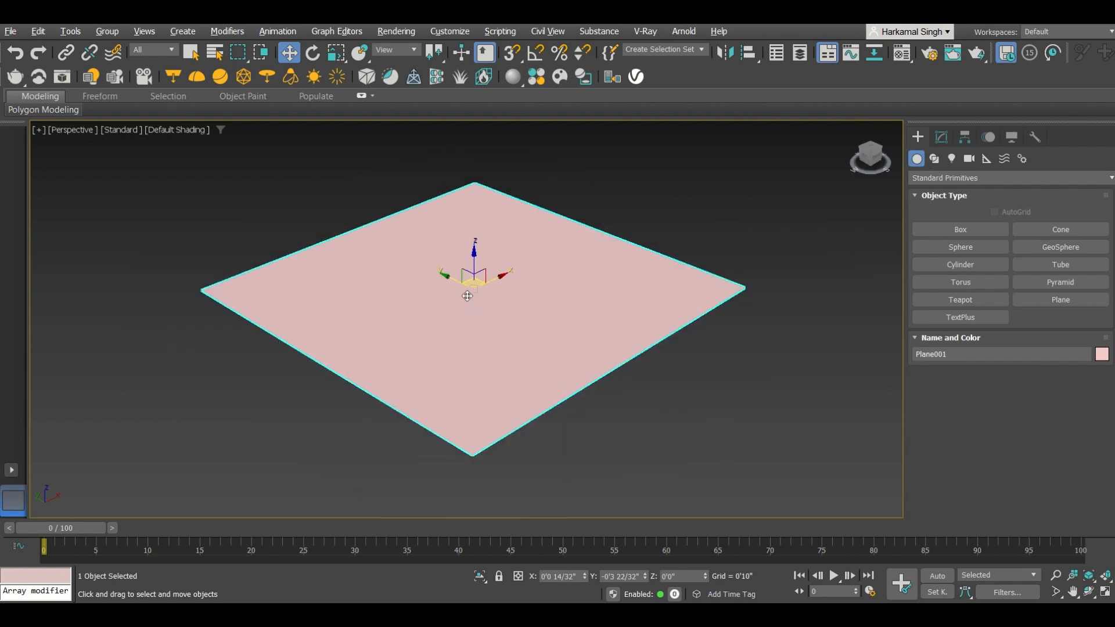
Step: Set the plane's length and width to 10'
{"action": "left_click", "coordinate": [941, 137]}
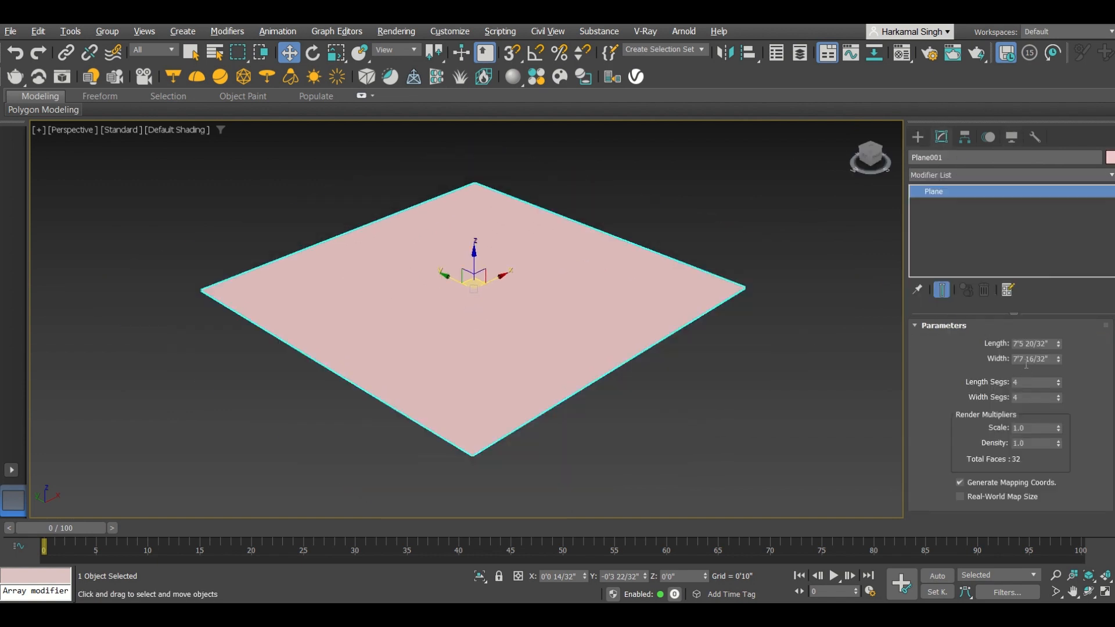
{"action": "left_click", "coordinate": [1030, 343]}
{"action": "type", "text": "10'"}
{"action": "key", "text": "Return"}
{"action": "key", "text": "Tab"}
{"action": "type", "text": "10'"}
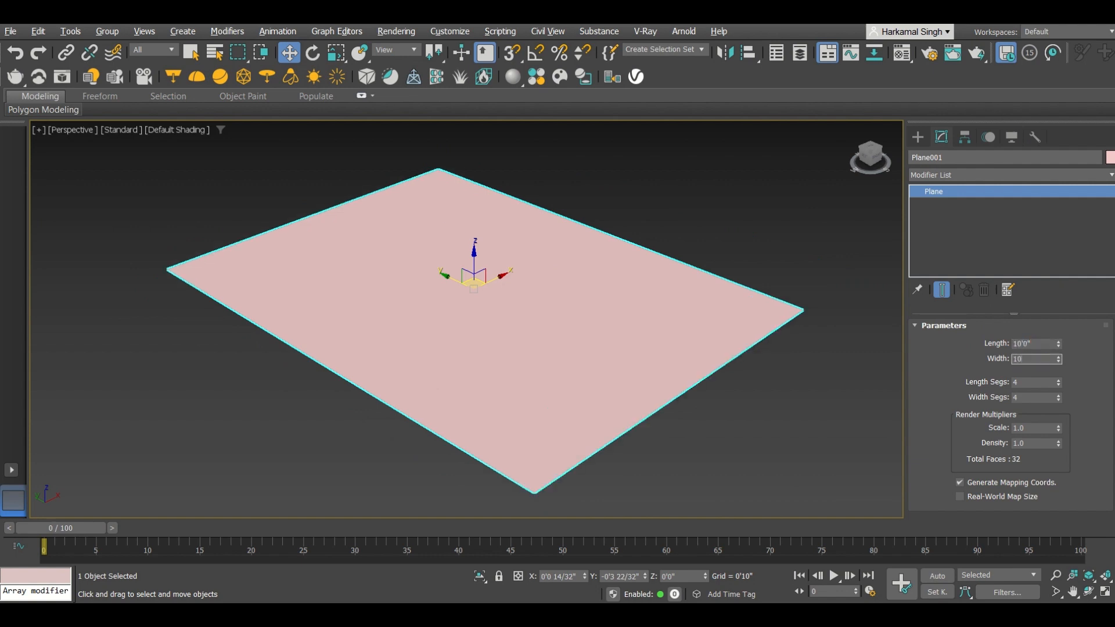
{"action": "key", "text": "Return"}
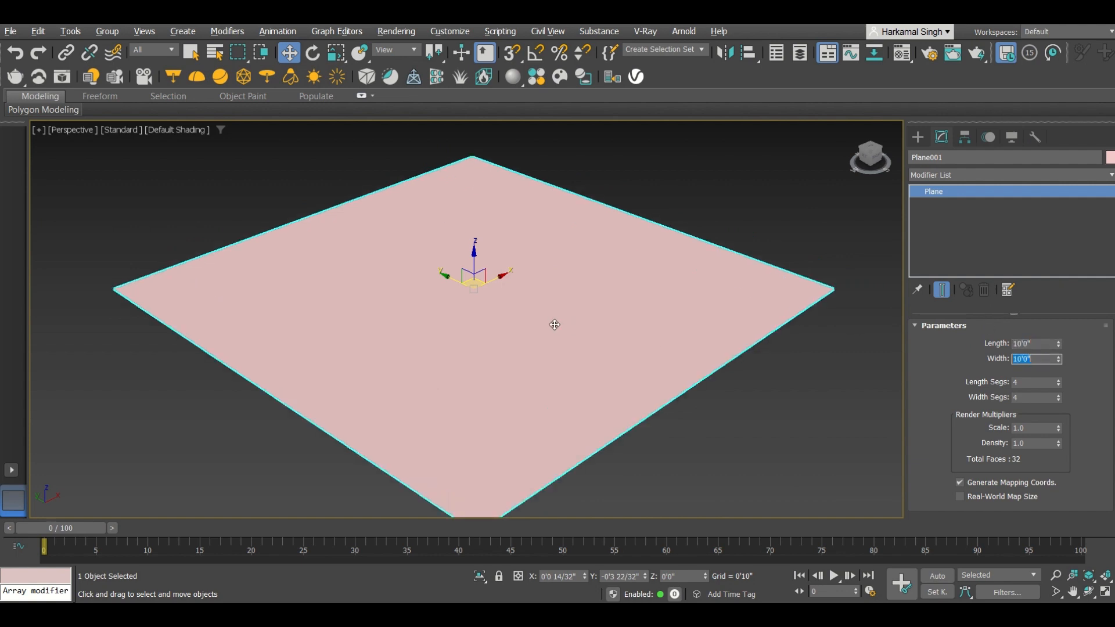
Step: Switch the Perspective viewport to show edged faces
{"action": "scroll", "coordinate": [658, 325], "scroll_direction": "down", "scroll_amount": 3}
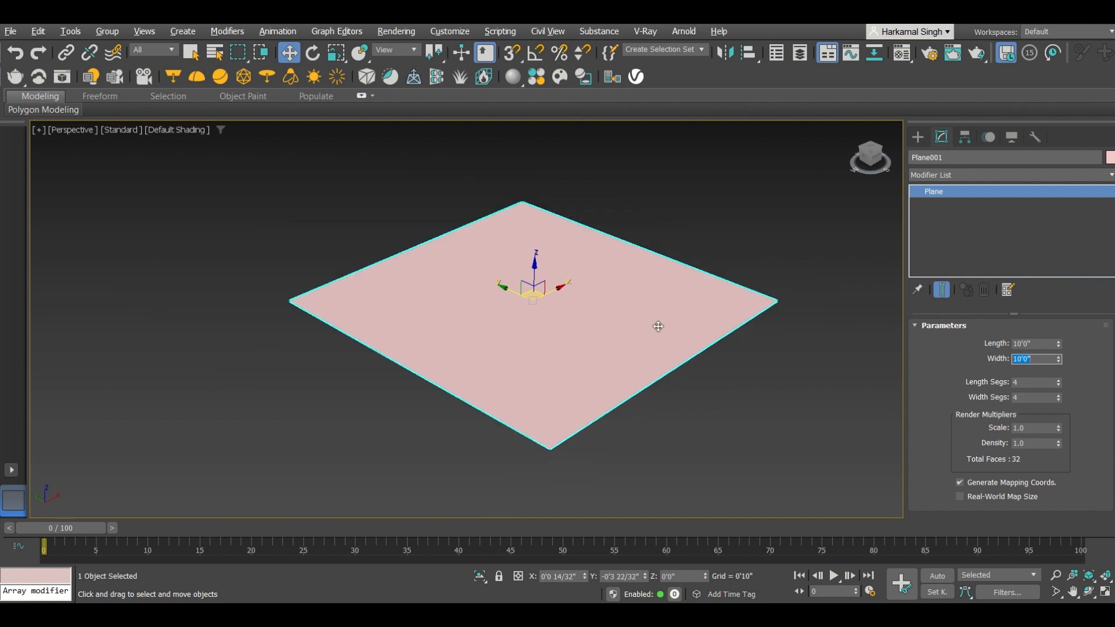
{"action": "left_click", "coordinate": [718, 191]}
{"action": "key", "text": "F4"}
{"action": "scroll", "coordinate": [507, 340], "scroll_direction": "up", "scroll_amount": 5}
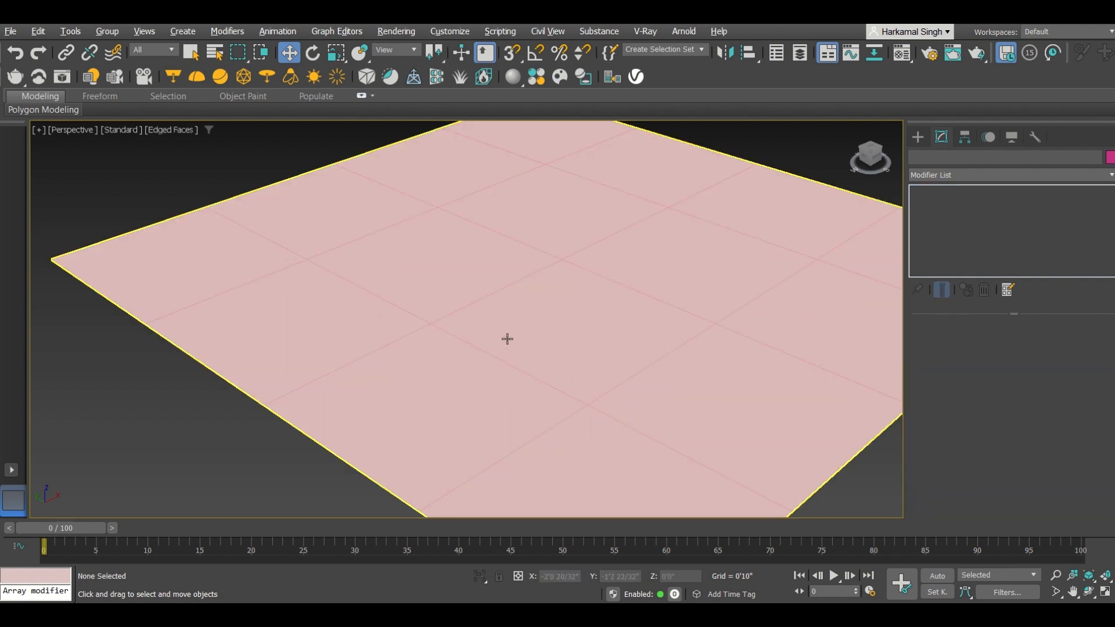
{"action": "key", "text": "F4"}
{"action": "scroll", "coordinate": [507, 334], "scroll_direction": "down", "scroll_amount": 4}
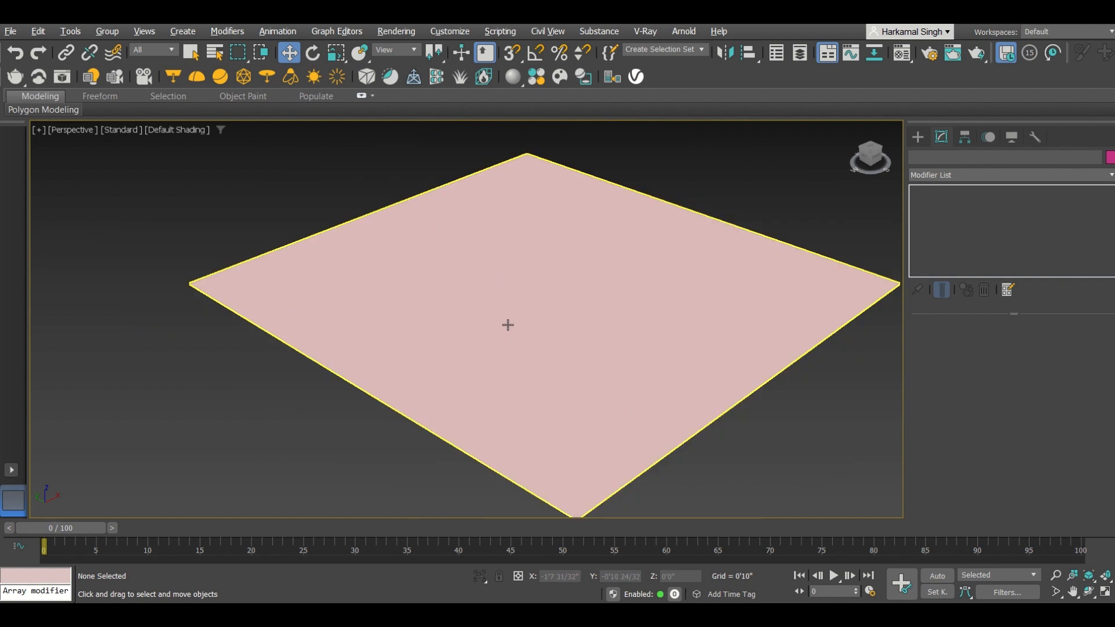
{"action": "middle_click_drag", "start_coordinate": [507, 325], "coordinate": [457, 321]}
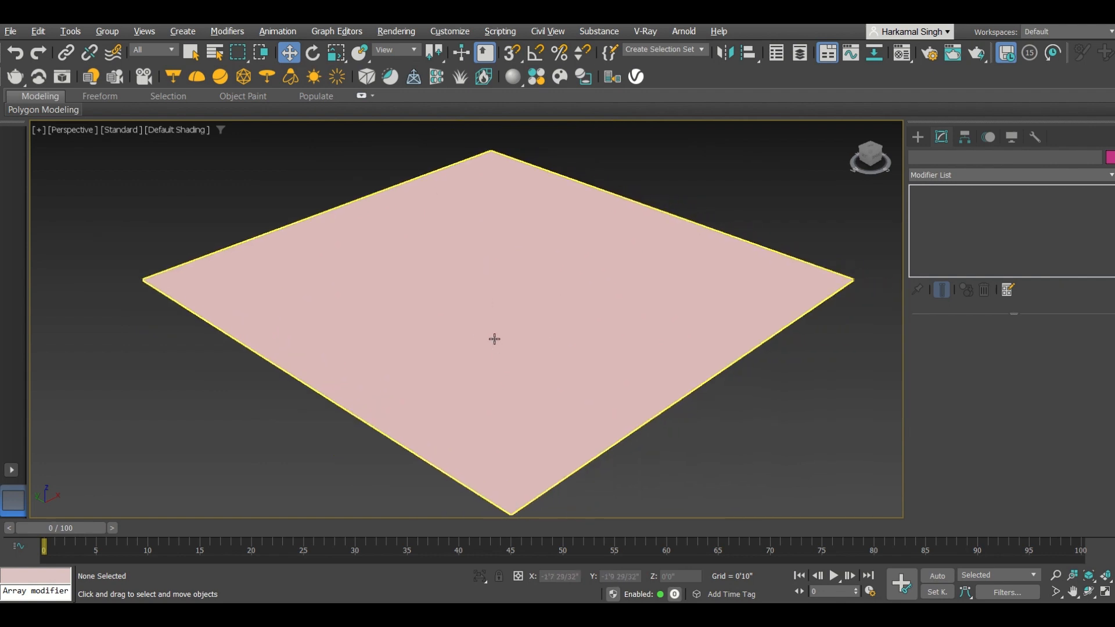
{"action": "key", "text": "F4"}
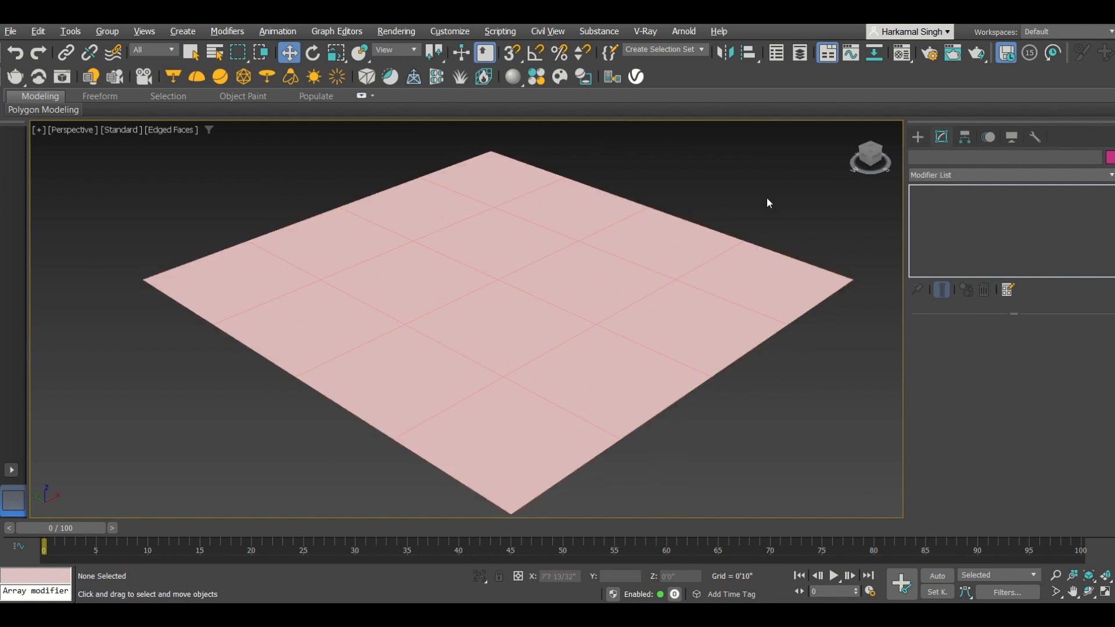
Step: Select the plane and inspect its length and width segment settings
{"action": "left_click", "coordinate": [714, 308]}
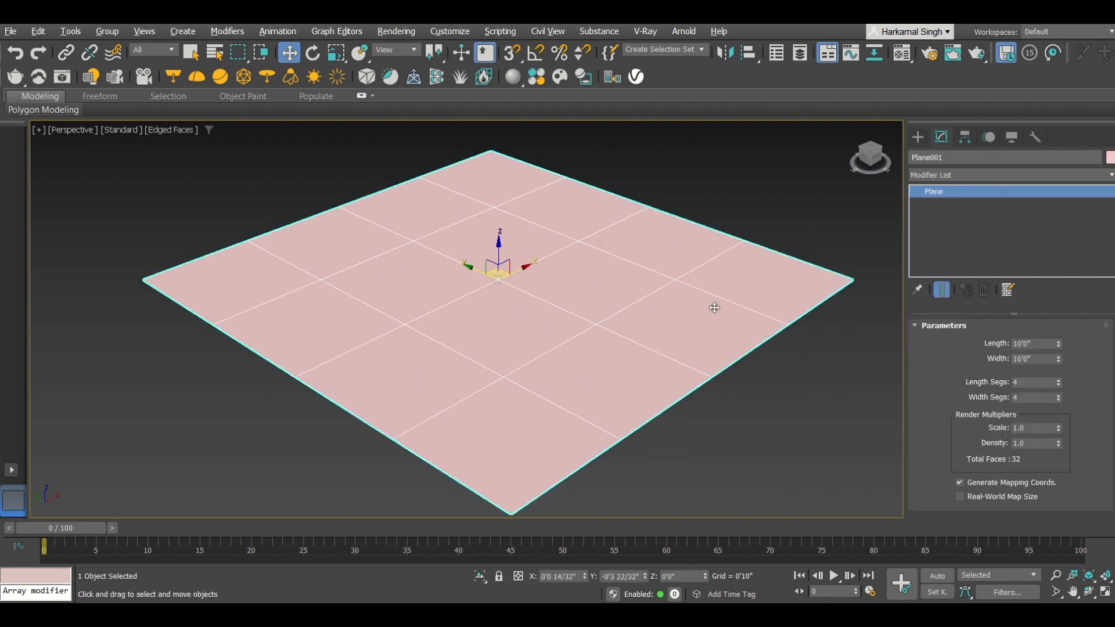
{"action": "double_click", "coordinate": [1019, 382]}
{"action": "middle_click_drag", "start_coordinate": [539, 328], "coordinate": [524, 333]}
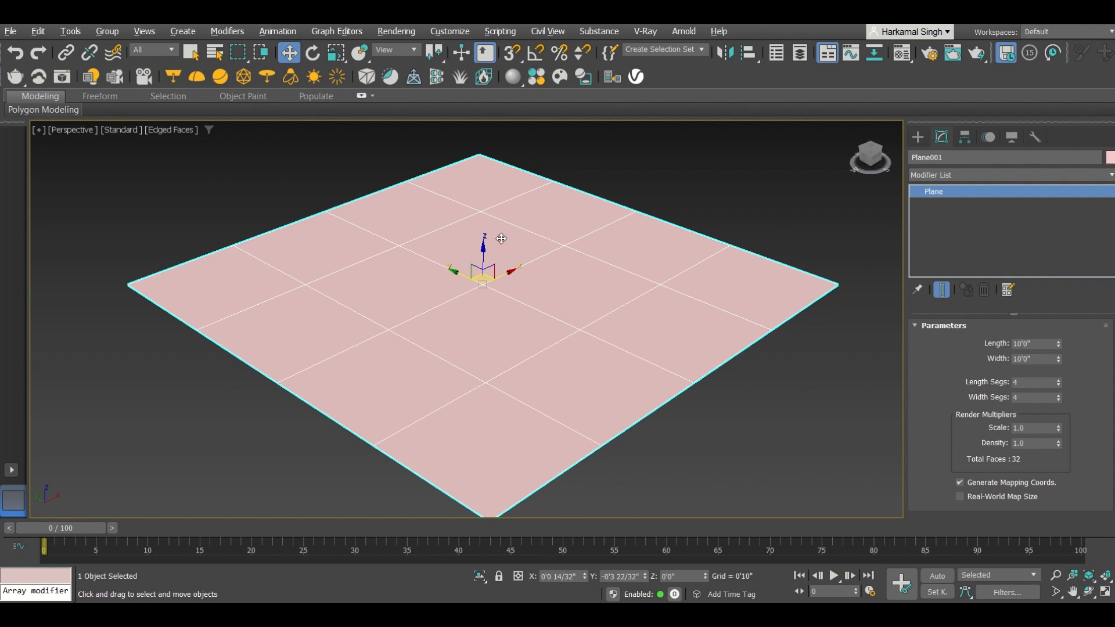
Step: Create a VRayPhysicalCamera in Top view, placed at the lower right and targeting the plane's centre
{"action": "left_click", "coordinate": [920, 135]}
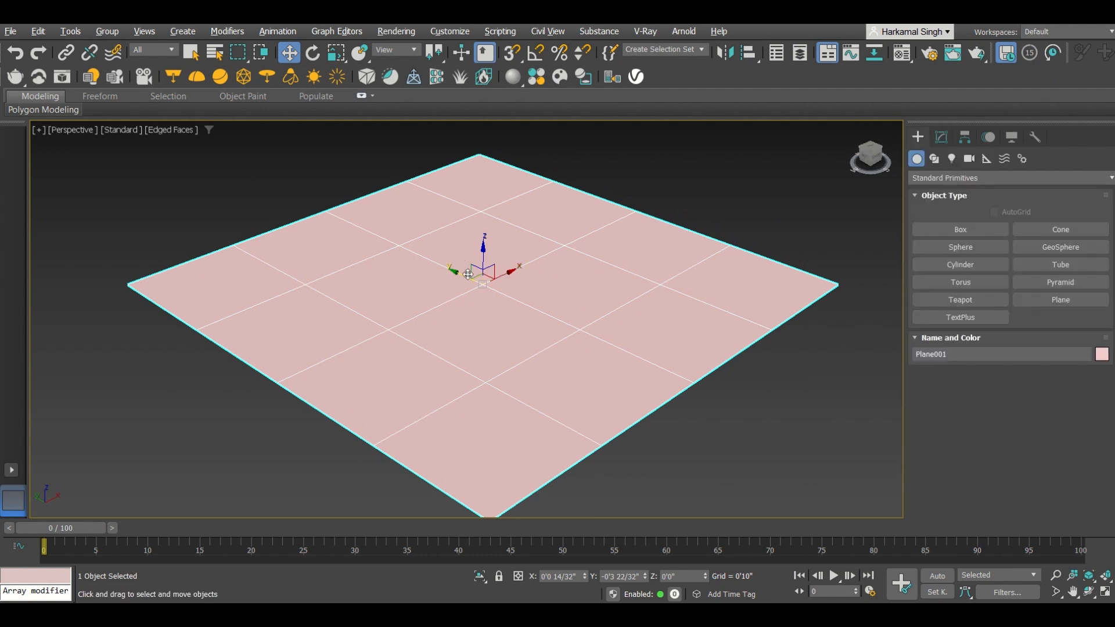
{"action": "scroll", "coordinate": [467, 276], "scroll_direction": "down", "scroll_amount": 2}
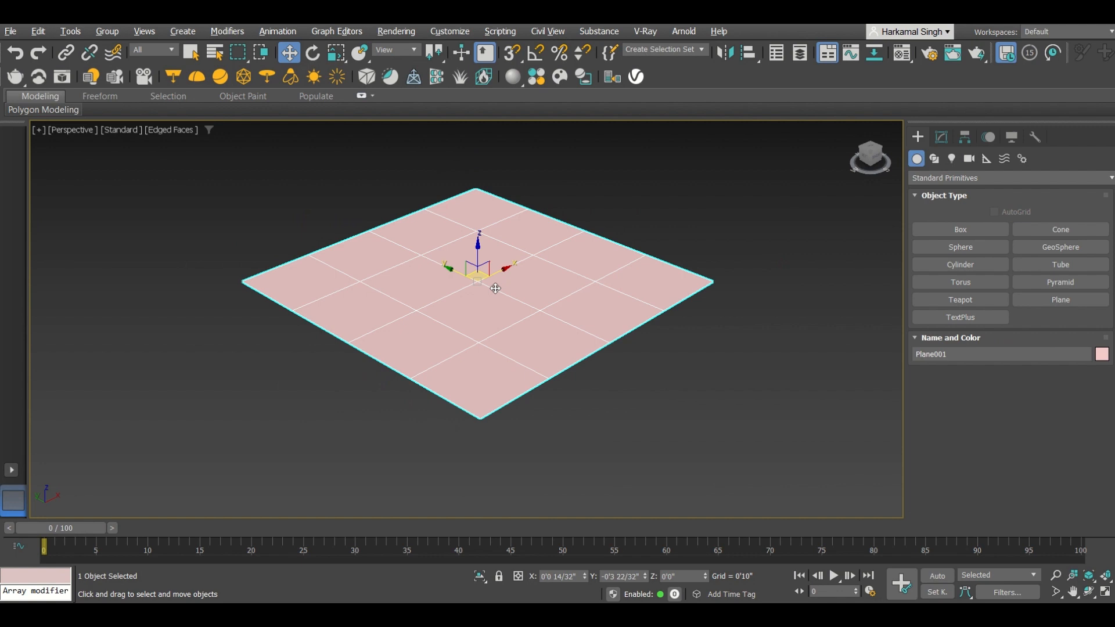
{"action": "key", "text": "t"}
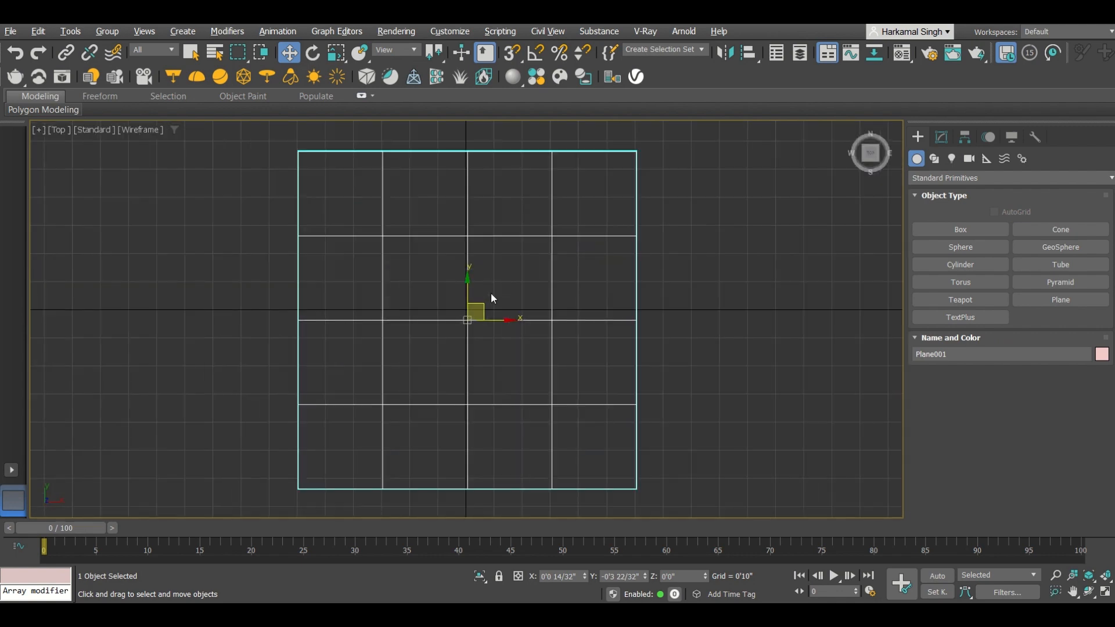
{"action": "scroll", "coordinate": [481, 302], "scroll_direction": "down", "scroll_amount": 3}
{"action": "middle_click_drag", "start_coordinate": [555, 423], "coordinate": [512, 365]}
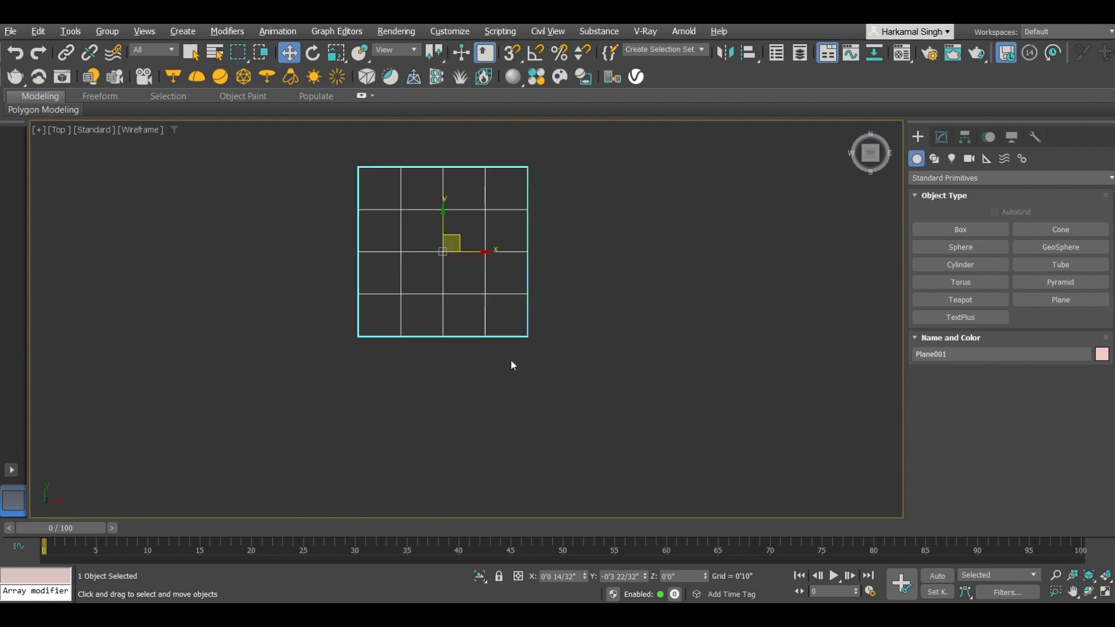
{"action": "left_click", "coordinate": [969, 159]}
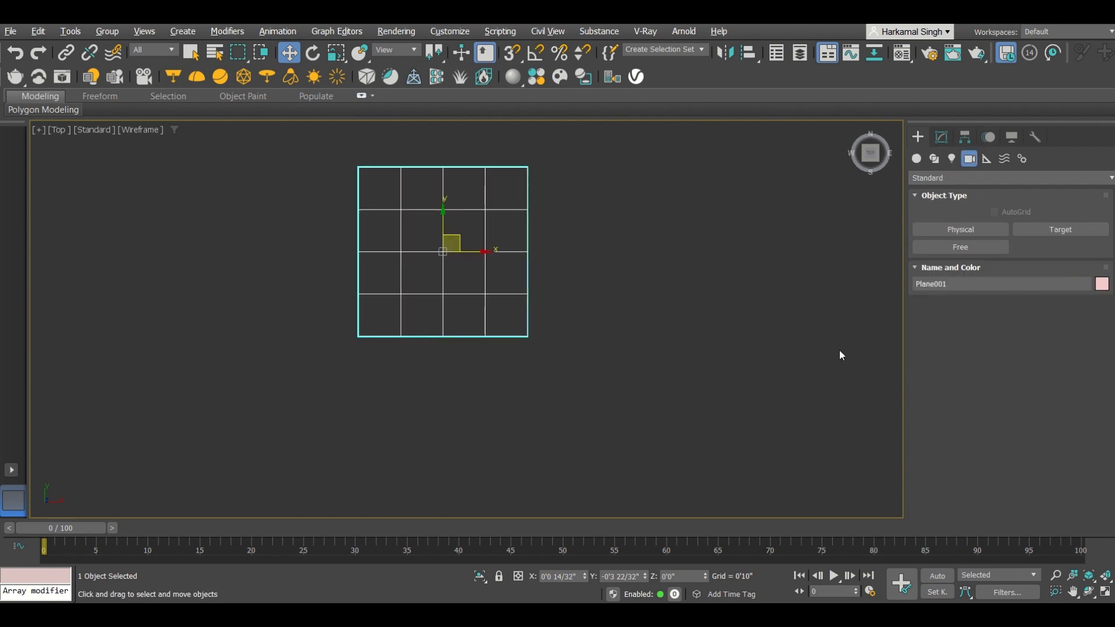
{"action": "left_click", "coordinate": [941, 178]}
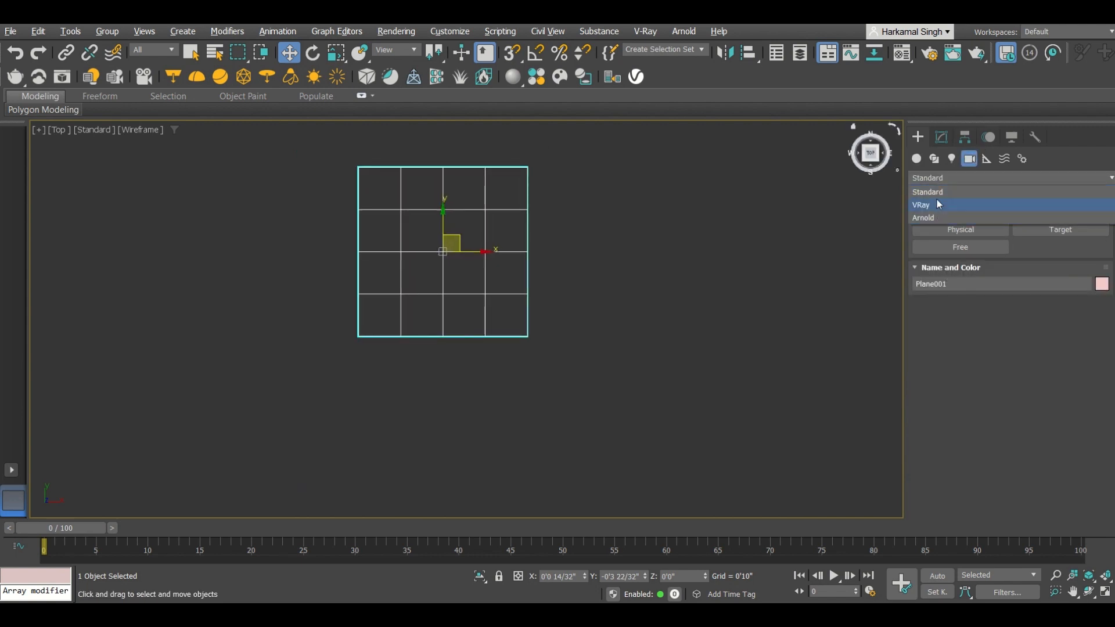
{"action": "left_click", "coordinate": [939, 204]}
{"action": "left_click", "coordinate": [1049, 229]}
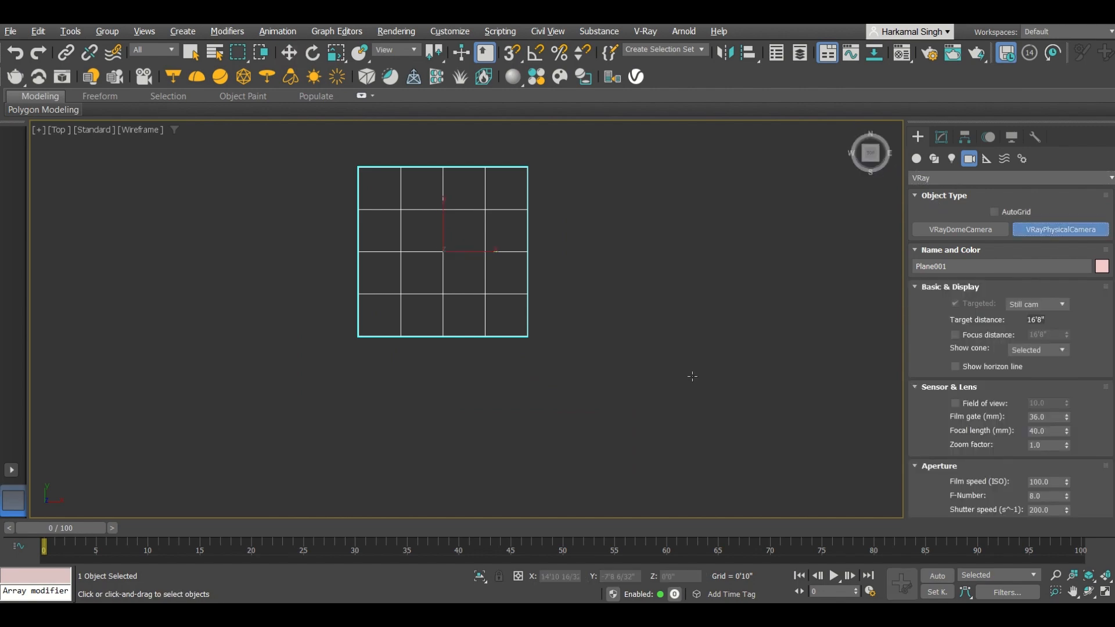
{"action": "left_click_drag", "start_coordinate": [654, 463], "coordinate": [463, 278]}
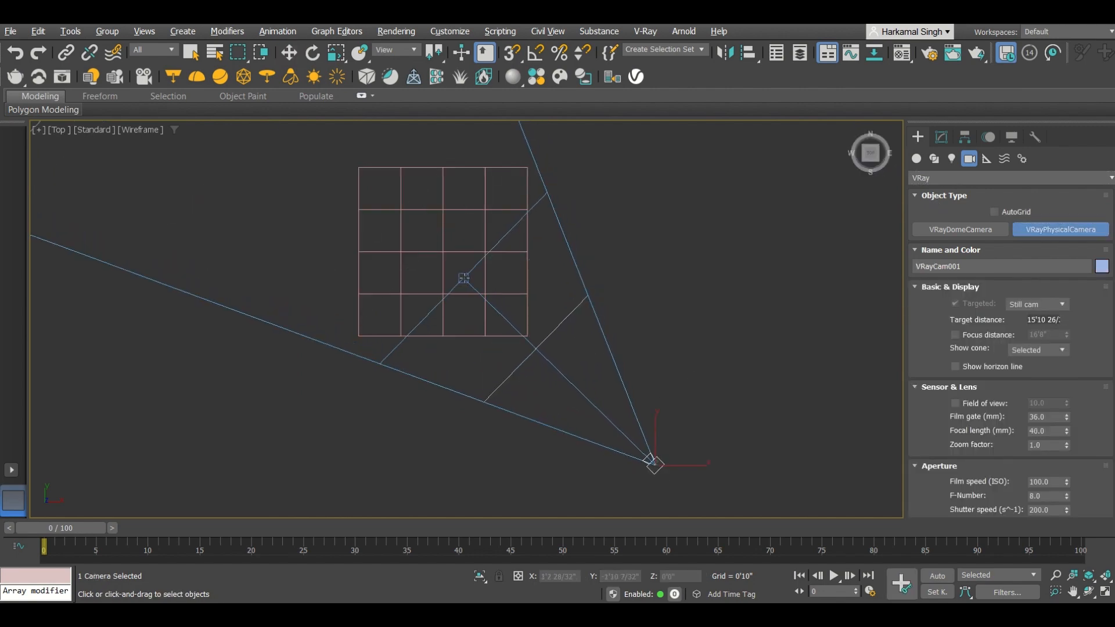
Step: Move the camera upward above the plane's level
{"action": "key", "text": "w"}
{"action": "middle_click_drag", "start_coordinate": [601, 365], "coordinate": [600, 256], "text": "alt"}
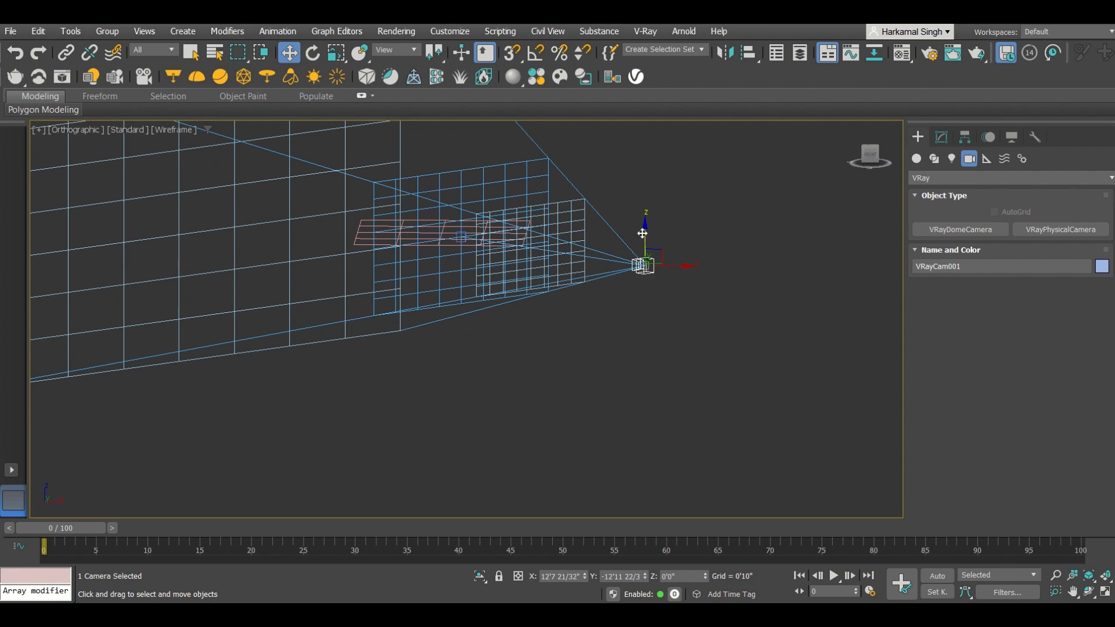
{"action": "left_click_drag", "start_coordinate": [642, 234], "coordinate": [633, 161]}
Step: Switch the viewport to the camera view with safe frame and shaded display
{"action": "key", "text": "c"}
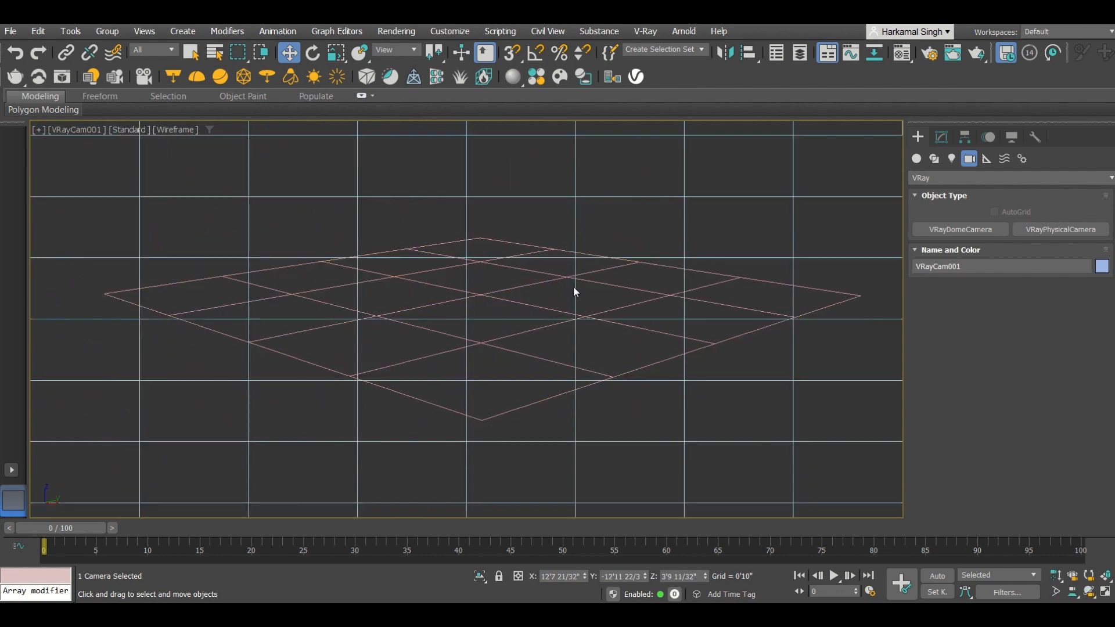
{"action": "key", "text": "shift+f"}
{"action": "key", "text": "F3"}
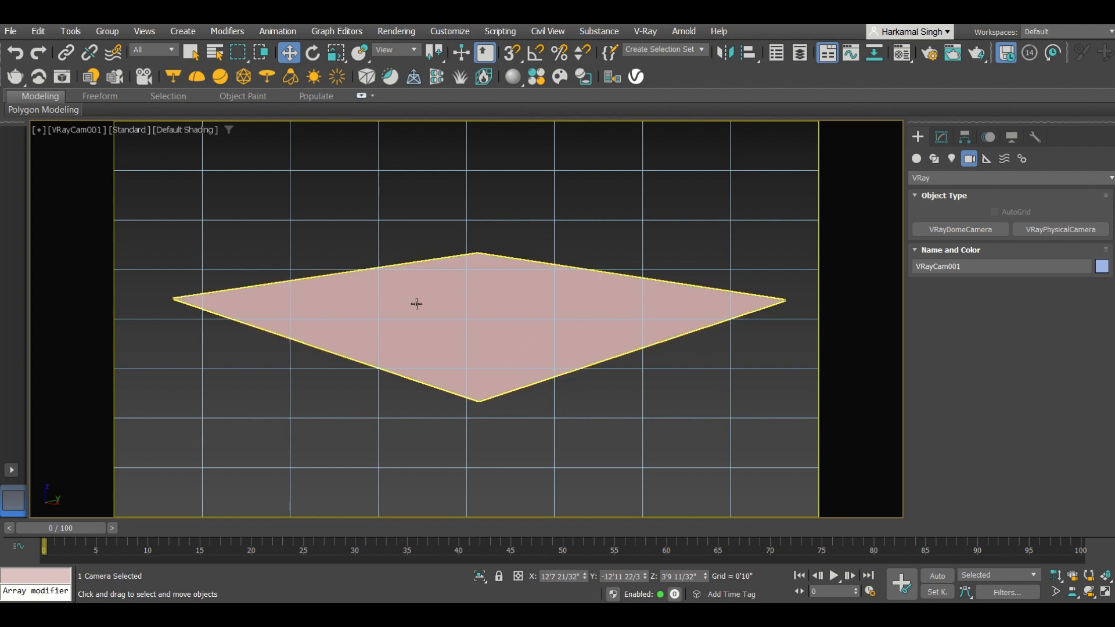
Step: Dolly the camera closer to the plane
{"action": "left_click", "coordinate": [1055, 575]}
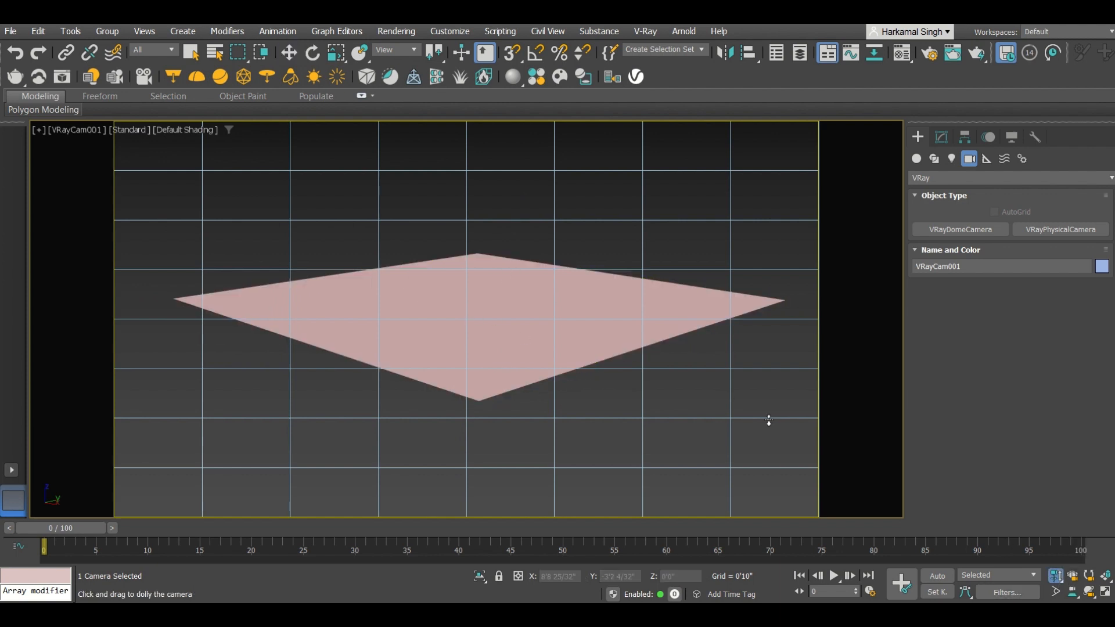
{"action": "left_click_drag", "start_coordinate": [769, 420], "coordinate": [729, 378]}
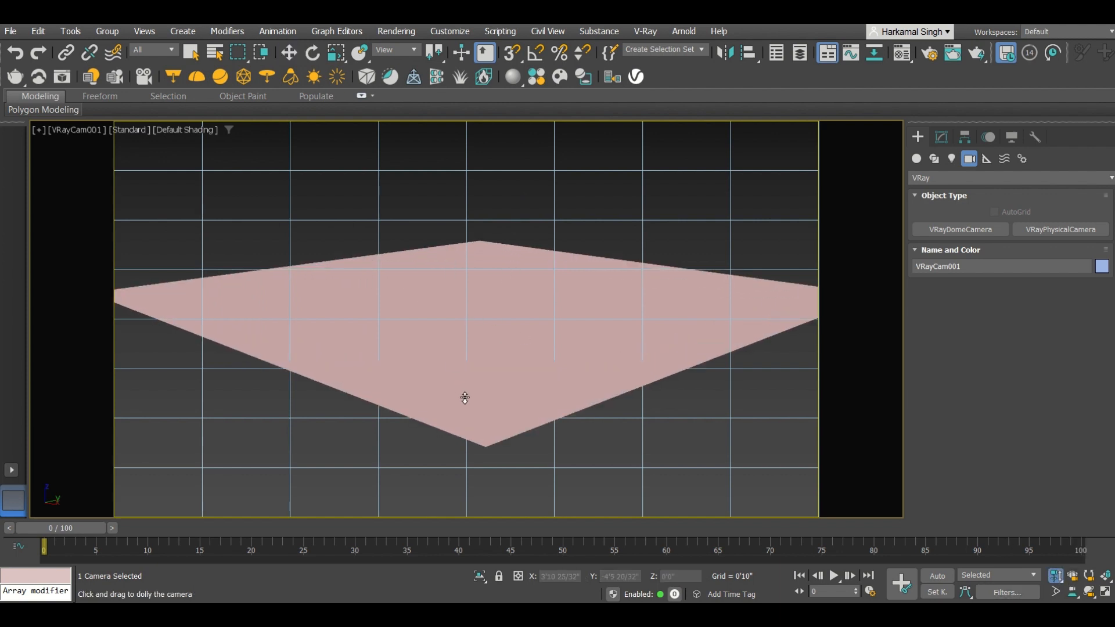
{"action": "key", "text": "w"}
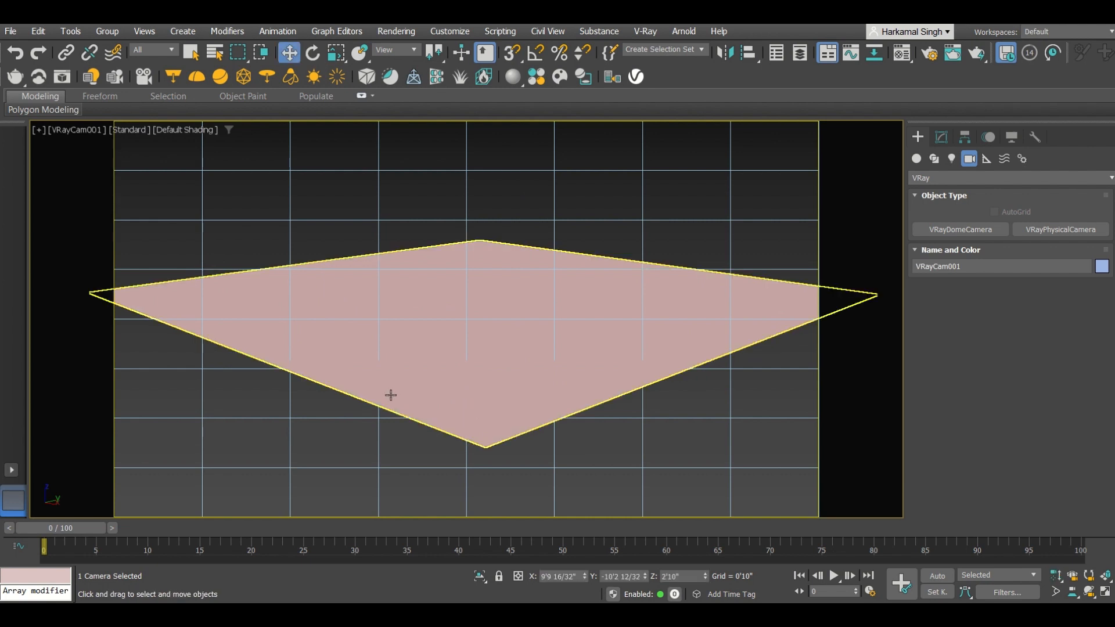
Step: In Top view with the grid hidden and edged faces shown, create a VRaySun aimed at the plane's centre and add the VRaySky environment map
{"action": "left_click", "coordinate": [317, 218]}
{"action": "key", "text": "g"}
{"action": "key", "text": "t"}
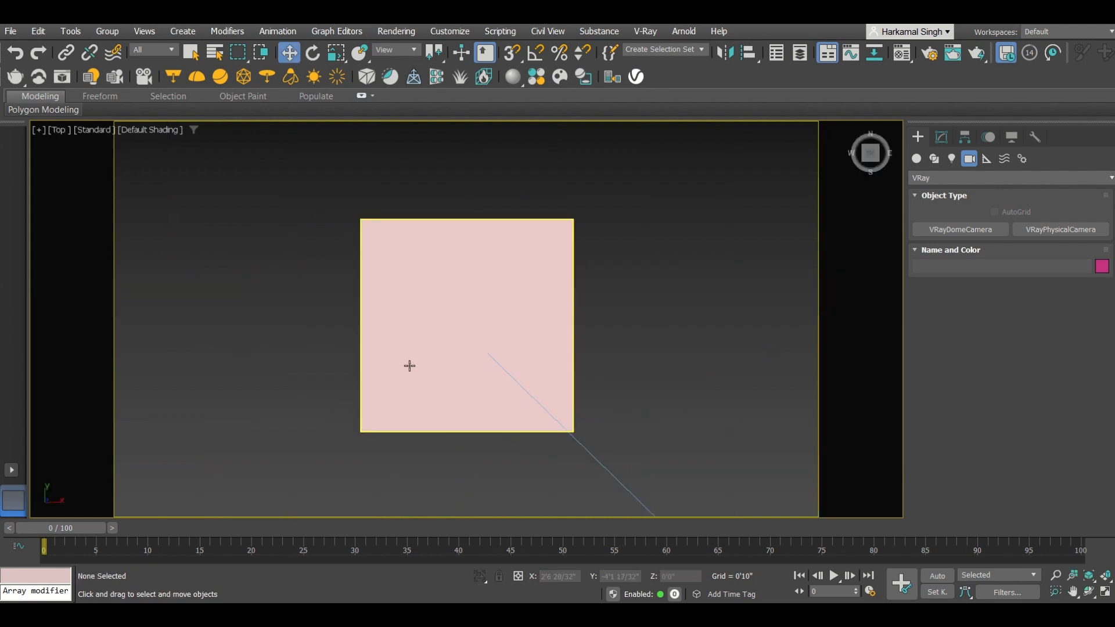
{"action": "middle_click_drag", "start_coordinate": [408, 366], "coordinate": [408, 276]}
{"action": "scroll", "coordinate": [490, 254], "scroll_direction": "down", "scroll_amount": 5}
{"action": "scroll", "coordinate": [433, 231], "scroll_direction": "up", "scroll_amount": 3}
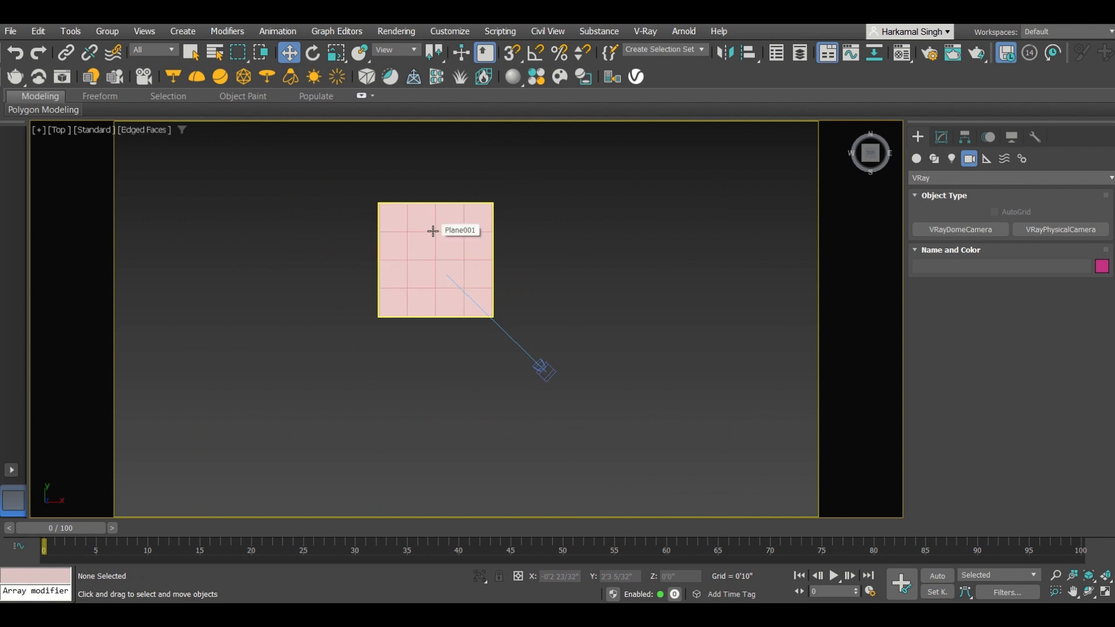
{"action": "key", "text": "F4"}
{"action": "left_click", "coordinate": [951, 159]}
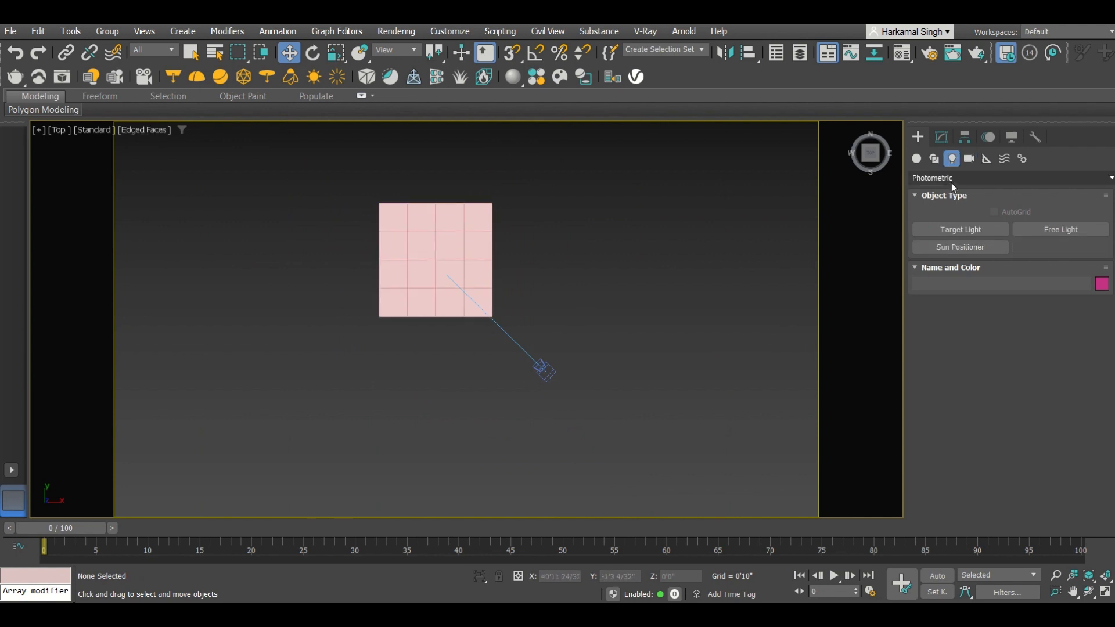
{"action": "left_click", "coordinate": [951, 180]}
{"action": "left_click", "coordinate": [938, 215]}
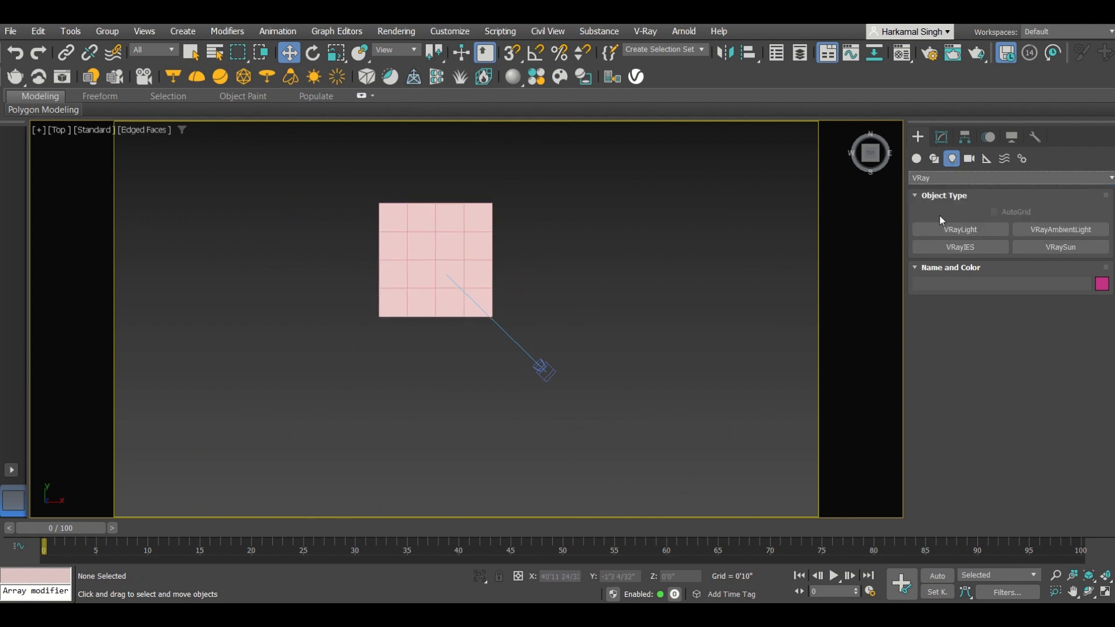
{"action": "left_click", "coordinate": [1037, 247]}
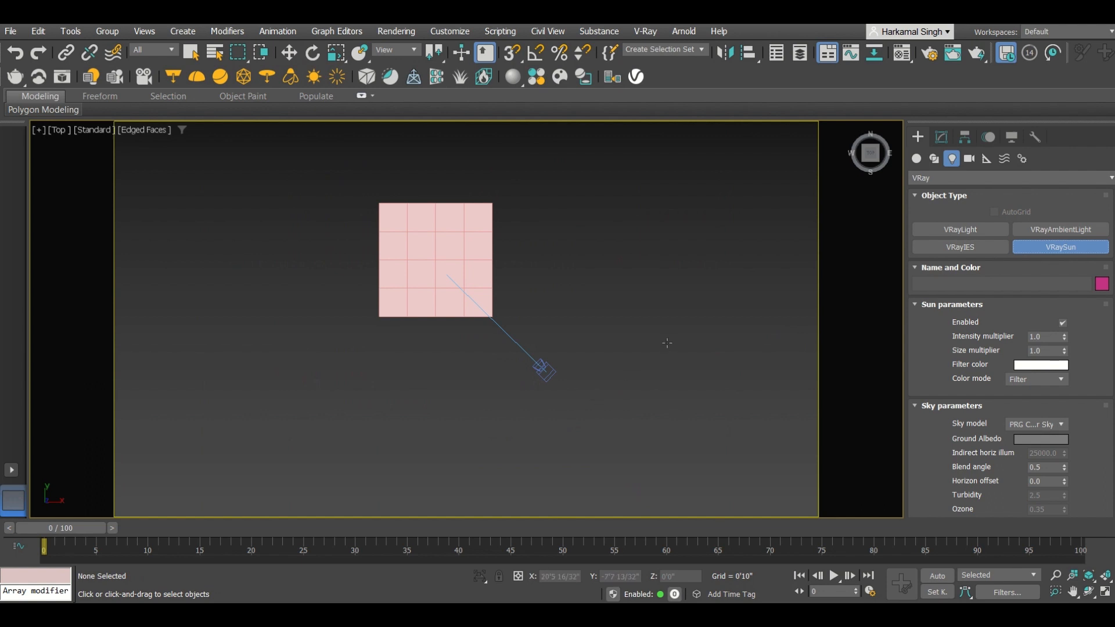
{"action": "left_click_drag", "start_coordinate": [666, 362], "coordinate": [444, 256]}
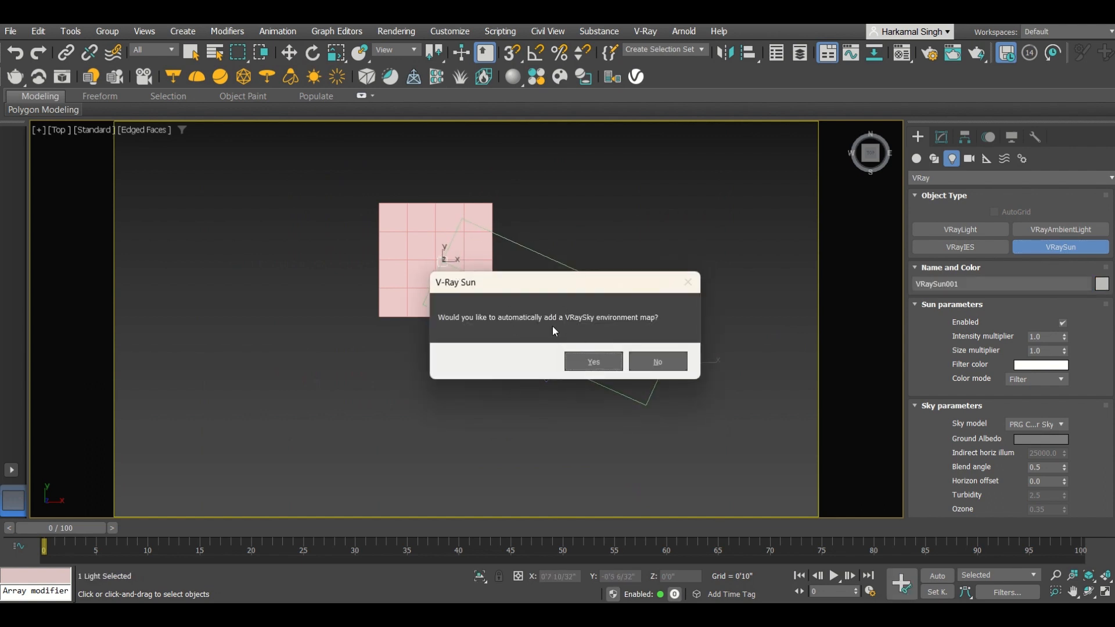
{"action": "left_click", "coordinate": [599, 361]}
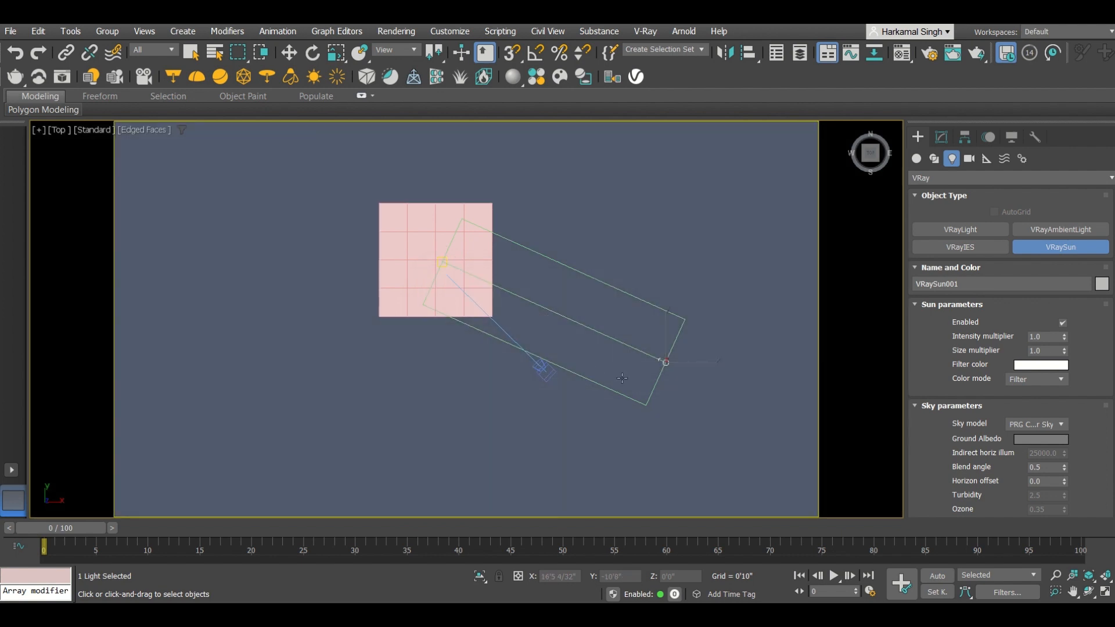
Step: Move the sun upward high above the plane
{"action": "middle_click_drag", "start_coordinate": [657, 387], "coordinate": [642, 295], "text": "alt"}
{"action": "key", "text": "w"}
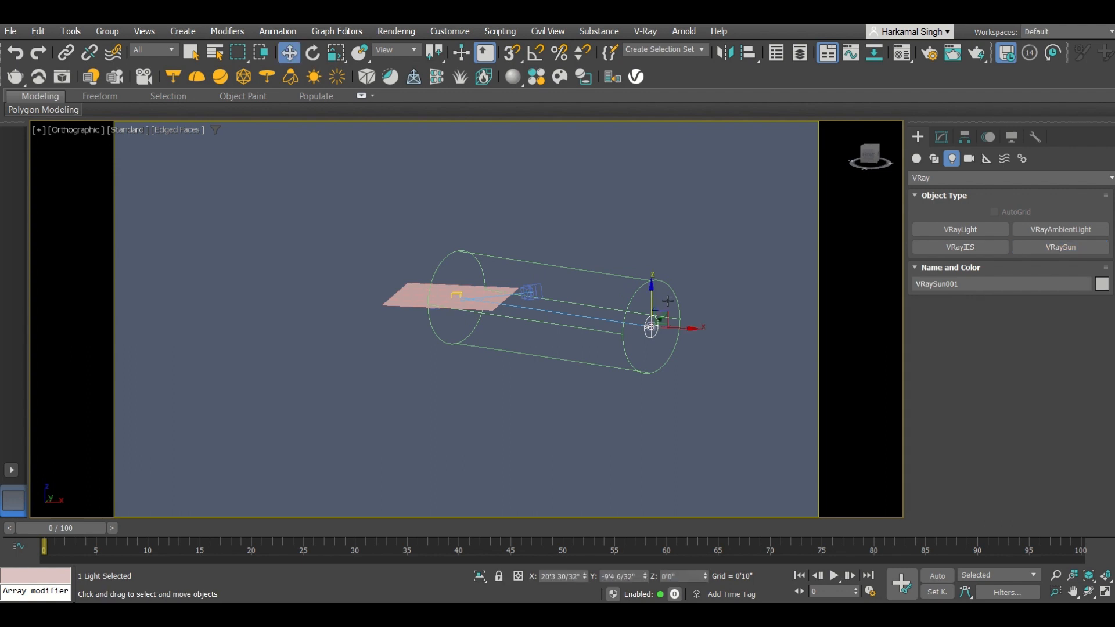
{"action": "left_click_drag", "start_coordinate": [651, 289], "coordinate": [596, 149]}
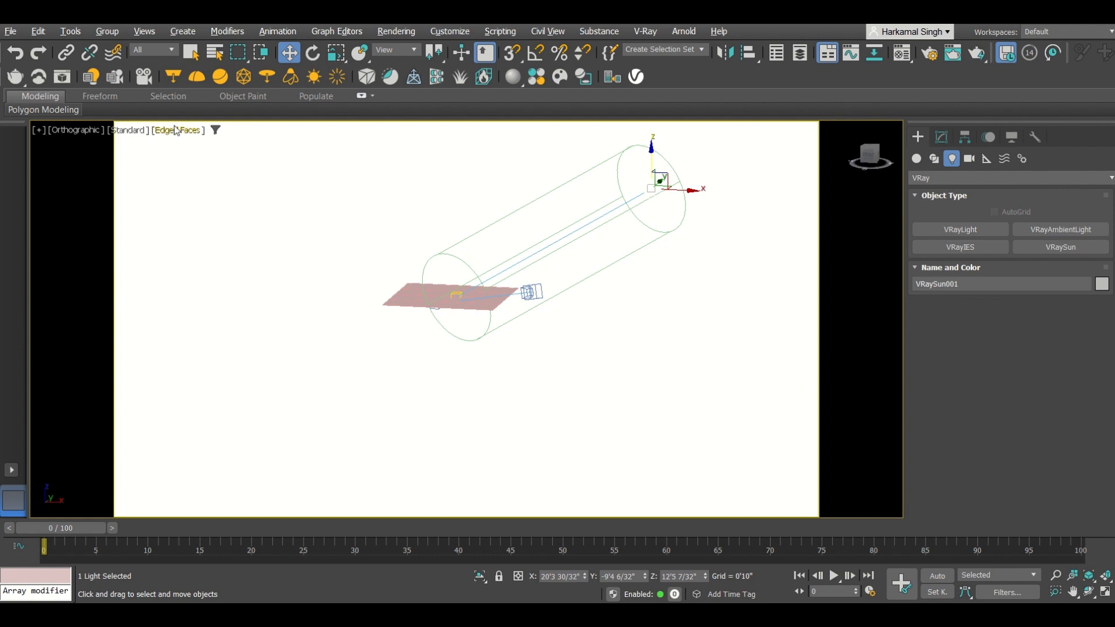
Step: Set the viewport background to Gradient Color
{"action": "left_click", "coordinate": [180, 174]}
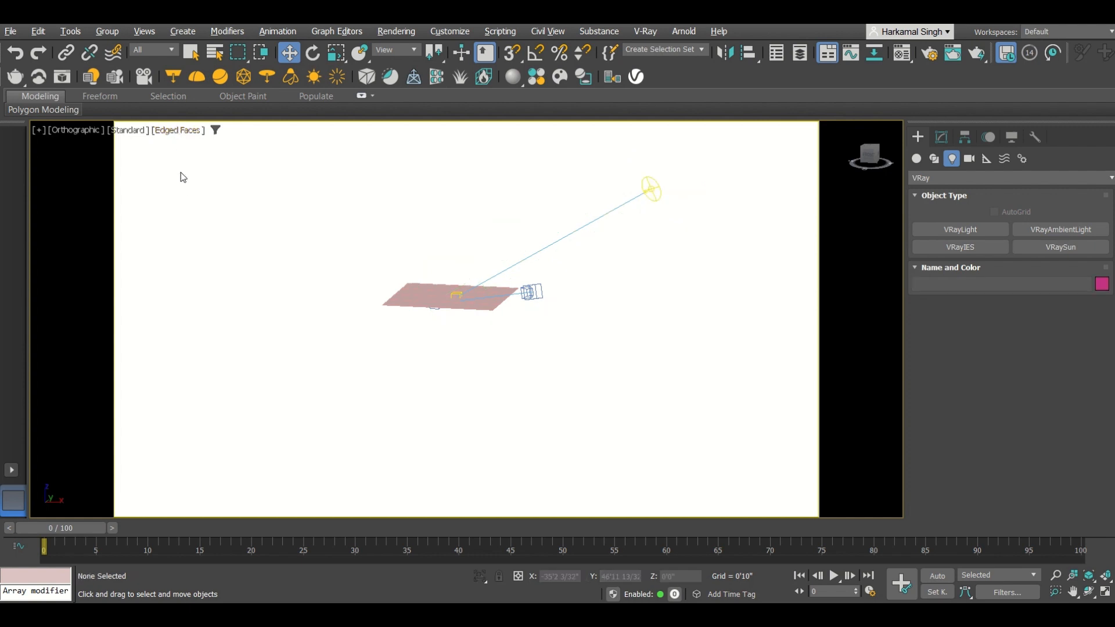
{"action": "left_click", "coordinate": [173, 133]}
{"action": "mouse_move", "coordinate": [233, 326]}
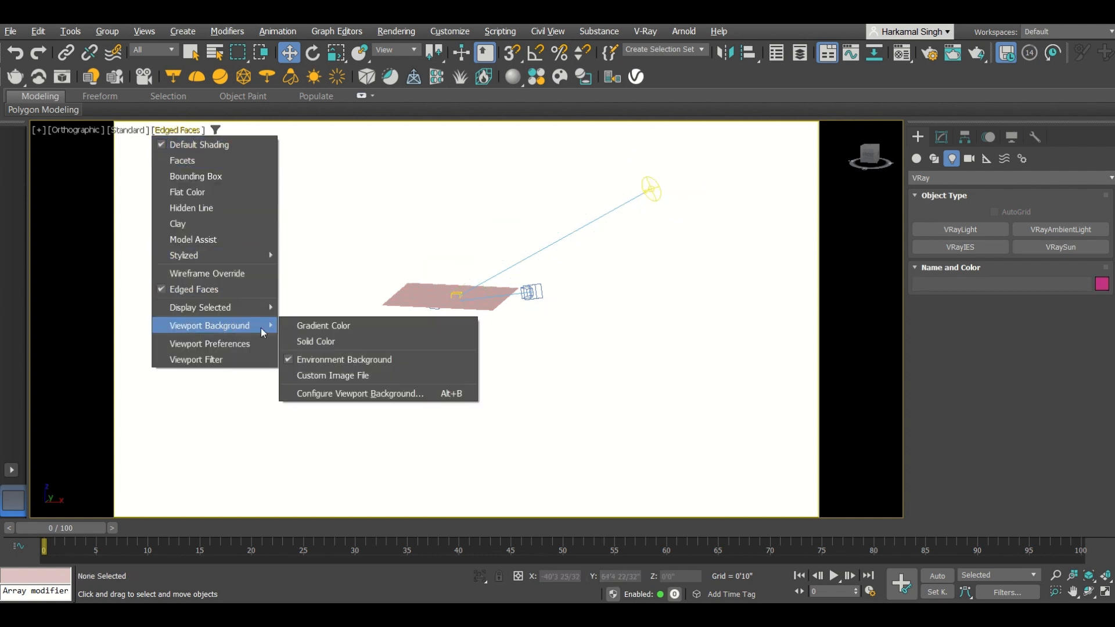
{"action": "left_click", "coordinate": [328, 325]}
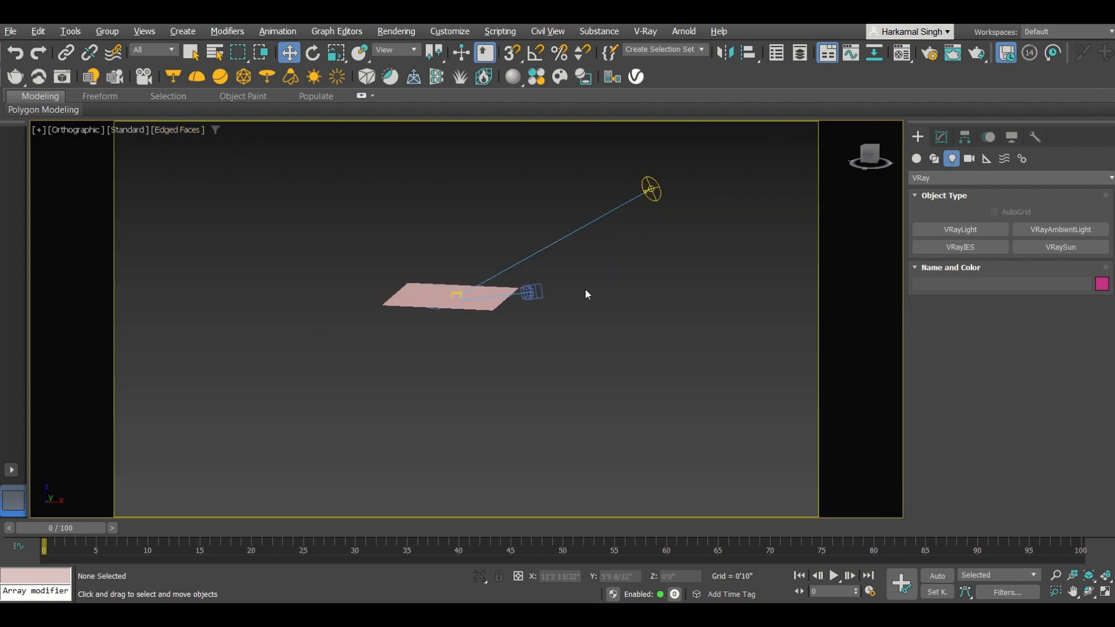
Step: Switch to the camera view and set V-Ray as the current renderer
{"action": "scroll", "coordinate": [502, 294], "scroll_direction": "up", "scroll_amount": 3}
{"action": "middle_click_drag", "start_coordinate": [604, 271], "coordinate": [592, 373]}
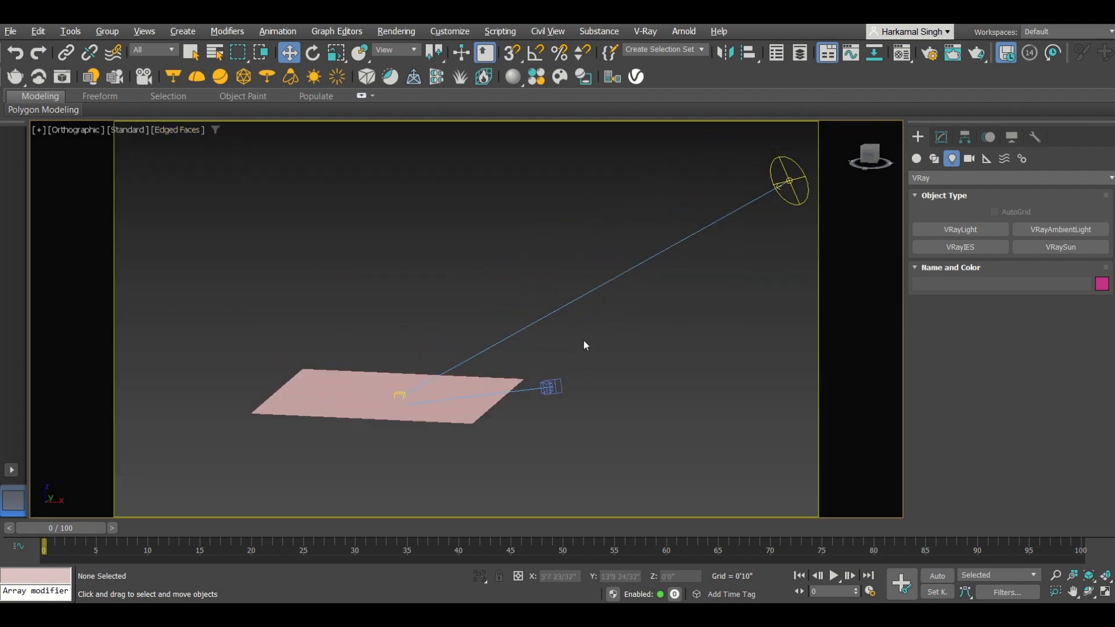
{"action": "key", "text": "p"}
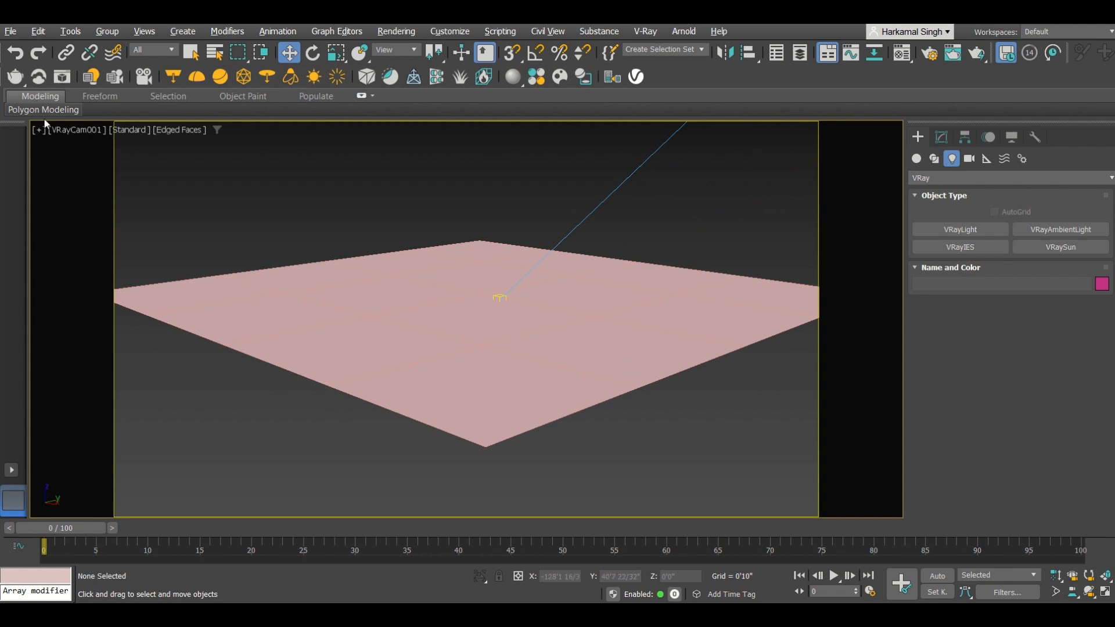
{"action": "mouse_move", "coordinate": [60, 106]}
{"action": "left_click", "coordinate": [64, 76]}
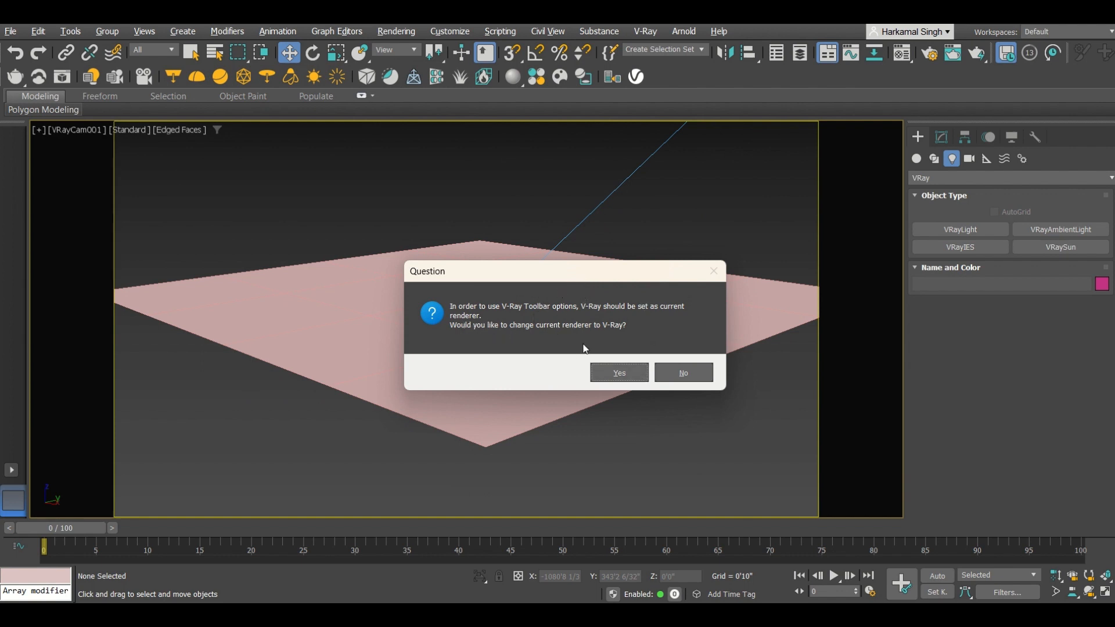
{"action": "left_click", "coordinate": [619, 373]}
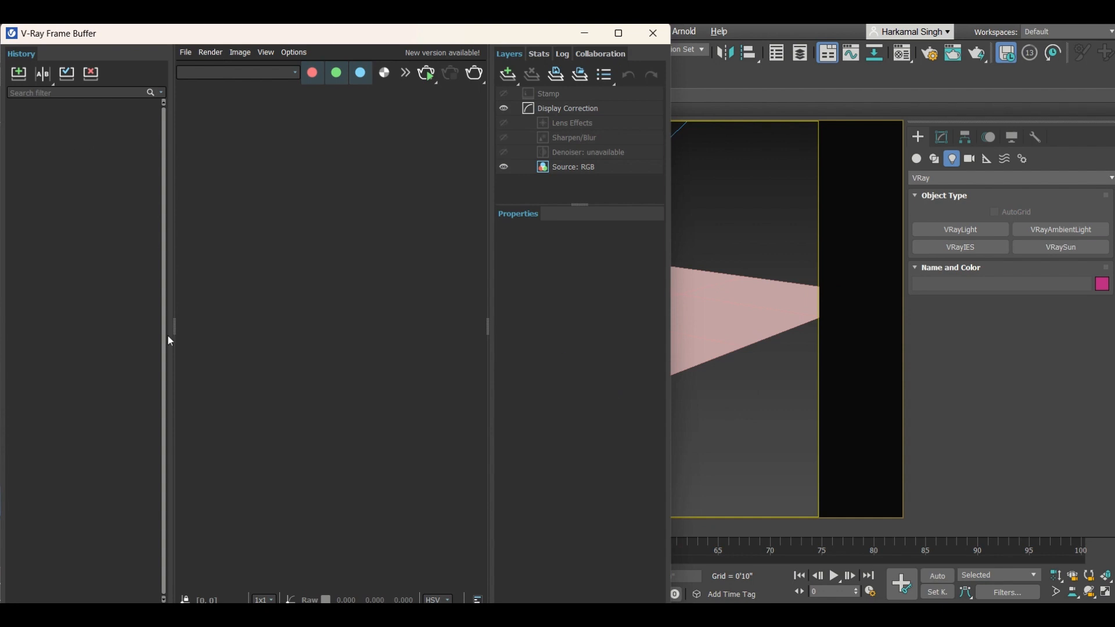
Step: Collapse the frame buffer's side panels, render the camera view, stop the render and minimize the frame buffer
{"action": "left_click_drag", "start_coordinate": [173, 329], "coordinate": [8, 326]}
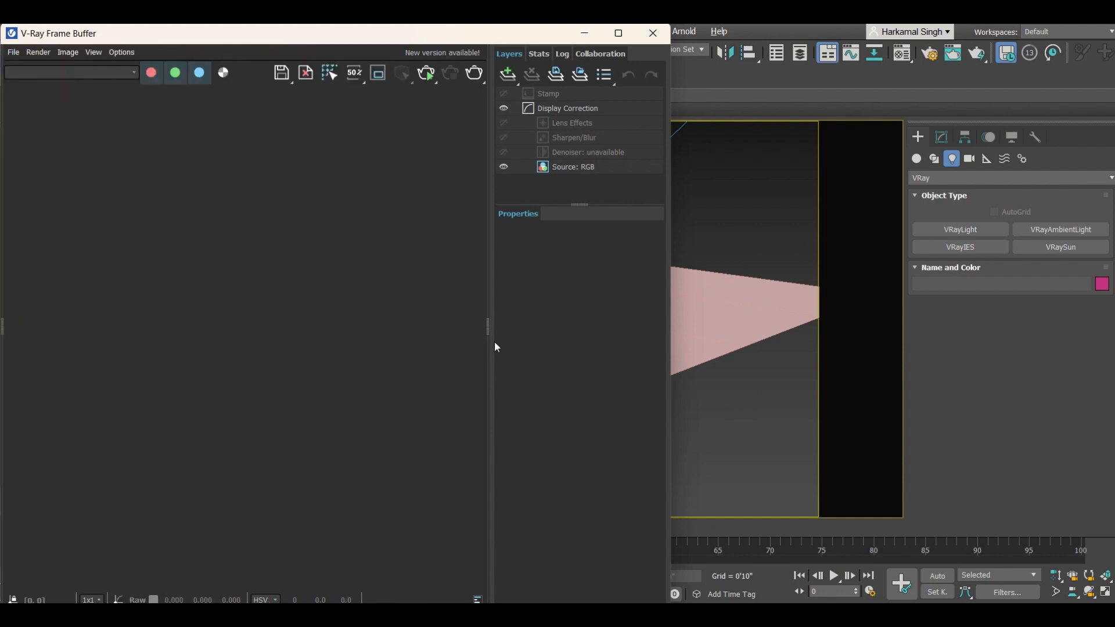
{"action": "left_click_drag", "start_coordinate": [489, 327], "coordinate": [675, 323]}
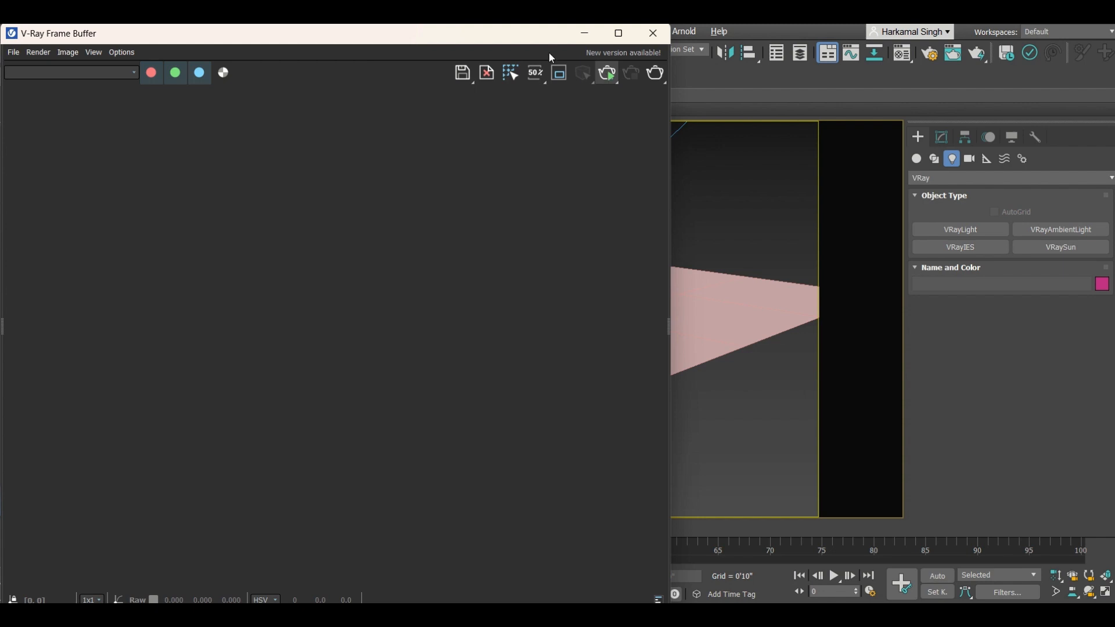
{"action": "left_click", "coordinate": [607, 81]}
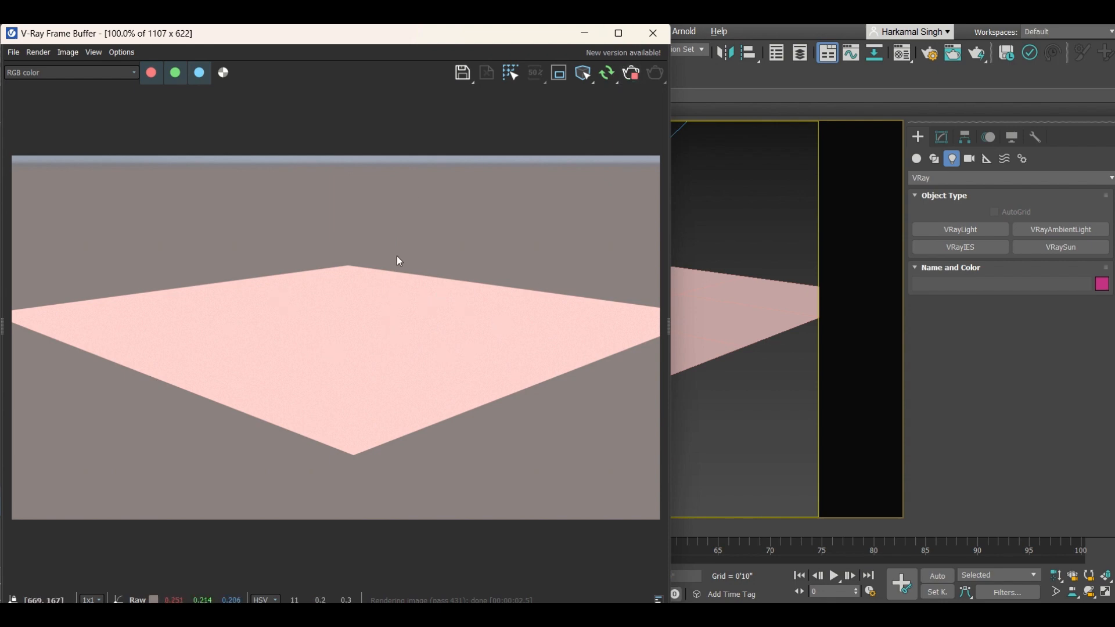
{"action": "left_click", "coordinate": [632, 74]}
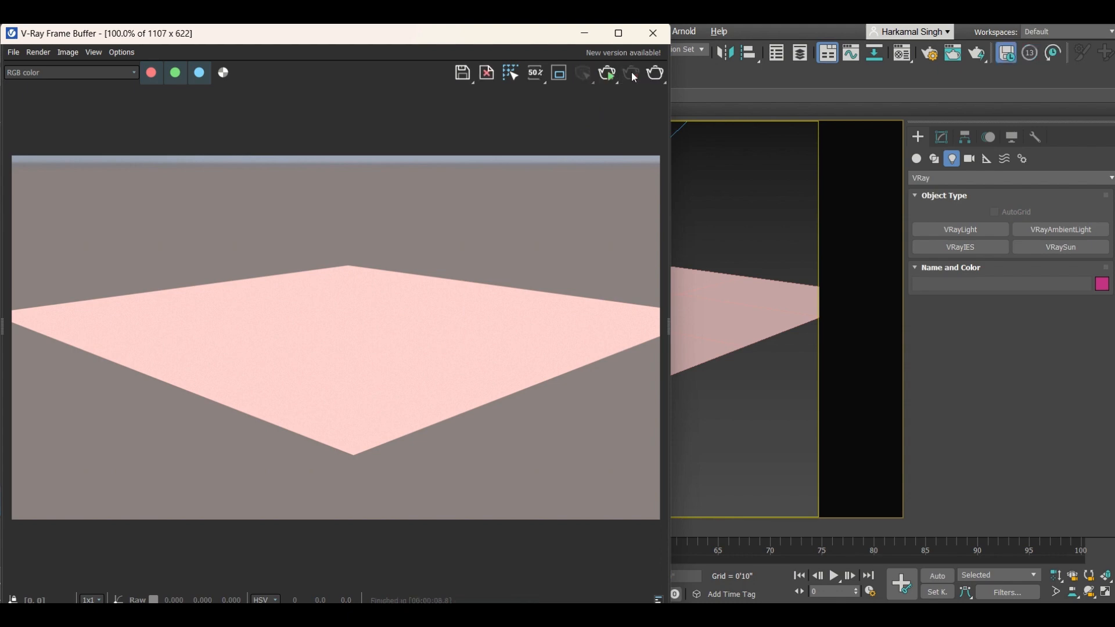
{"action": "left_click", "coordinate": [585, 34]}
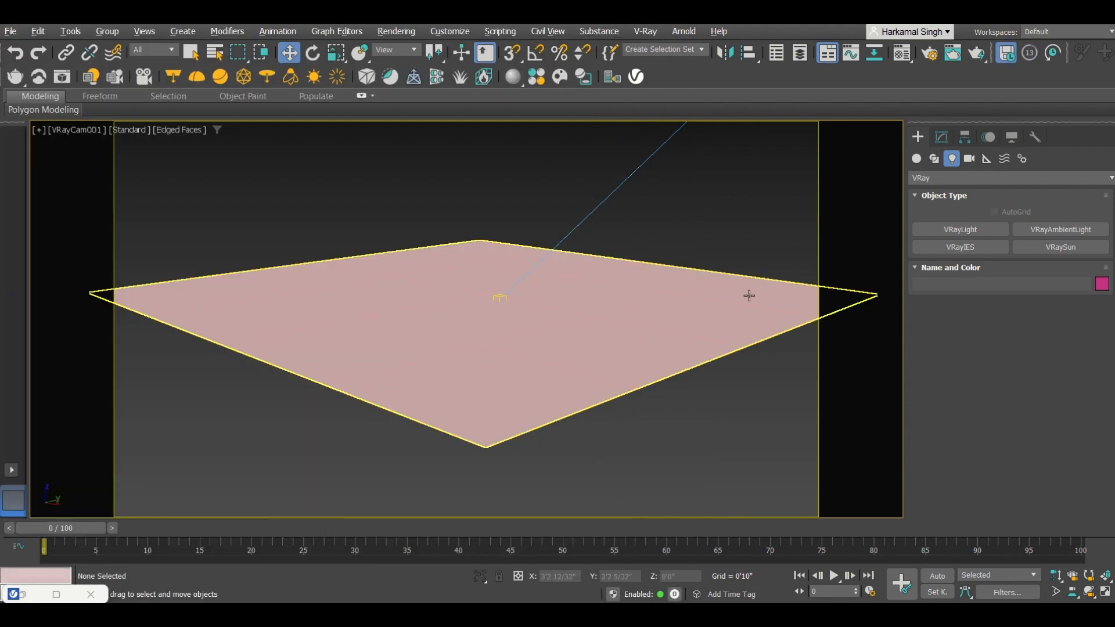
Step: Select the plane and add VRayFur to it
{"action": "left_click", "coordinate": [696, 329]}
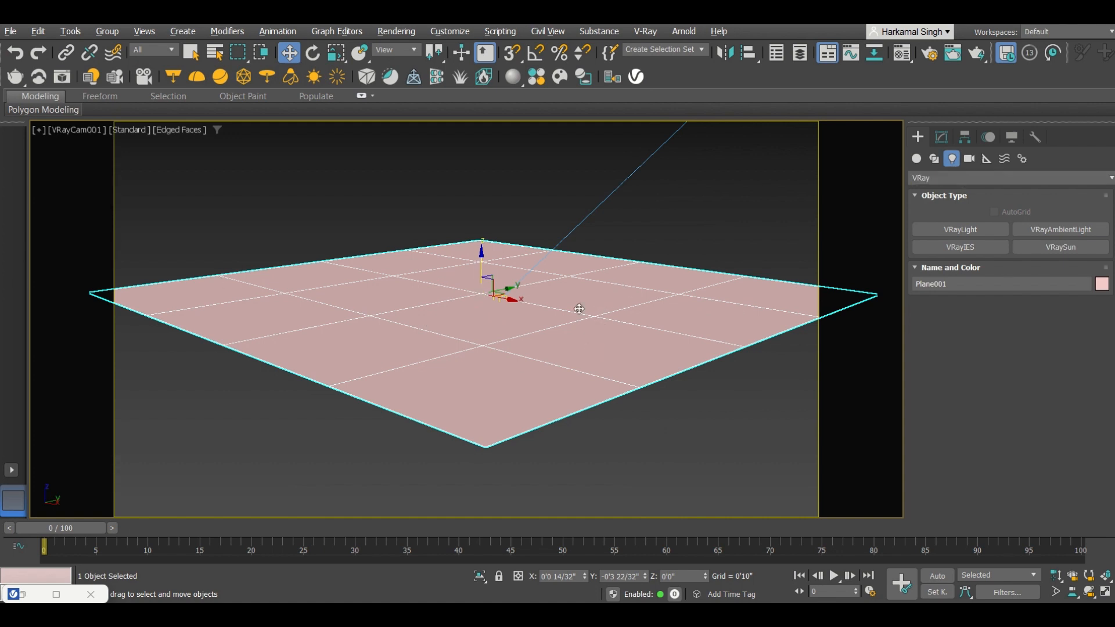
{"action": "left_click", "coordinate": [917, 158]}
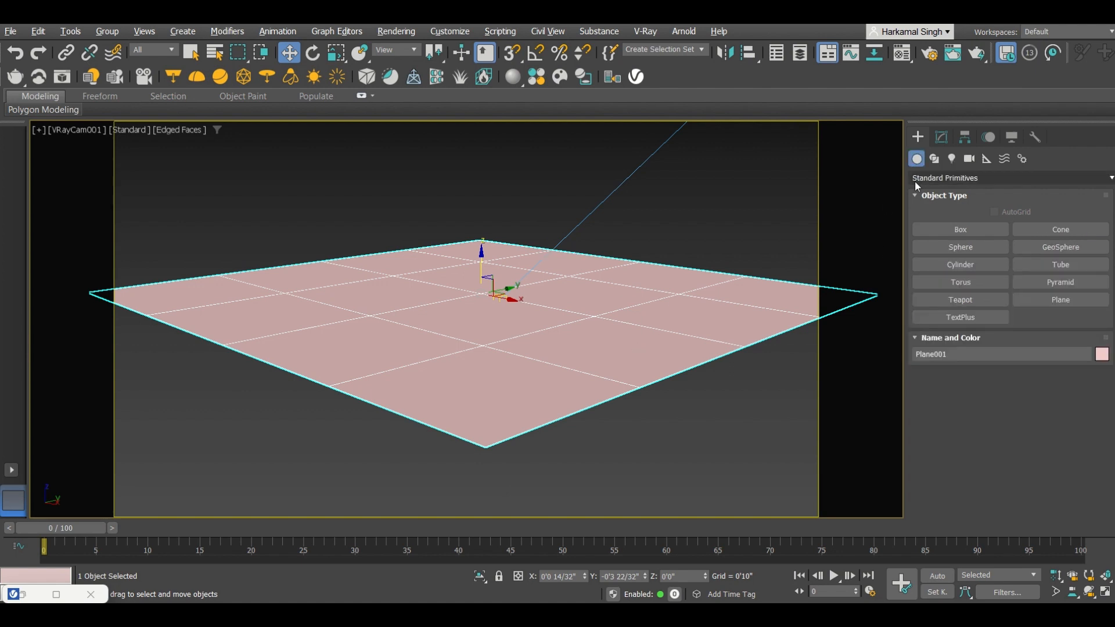
{"action": "left_click", "coordinate": [915, 180]}
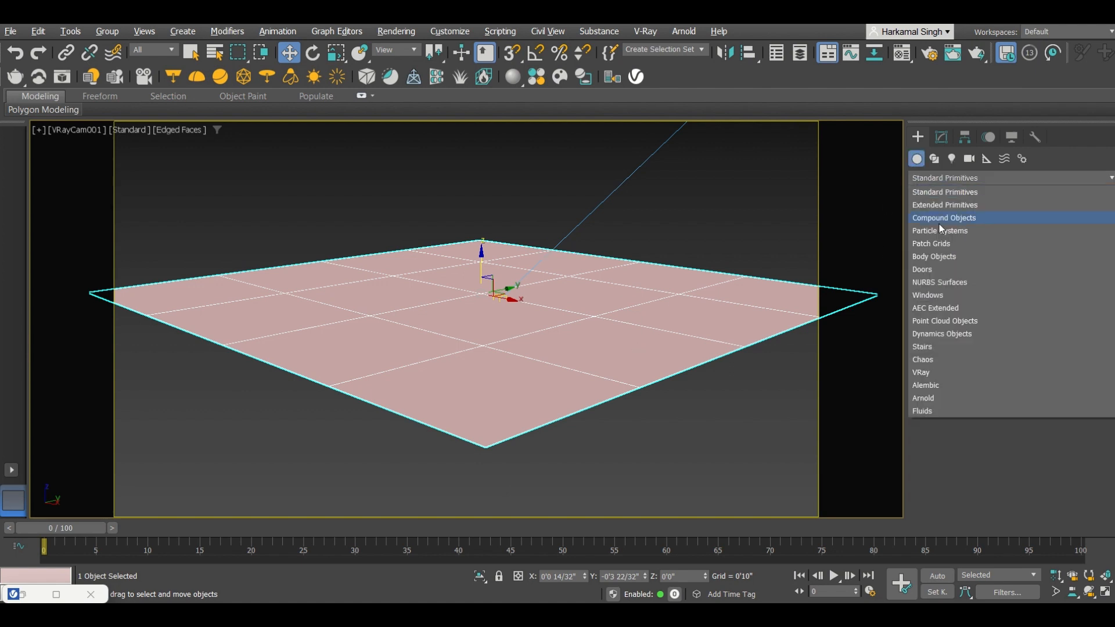
{"action": "left_click", "coordinate": [938, 372]}
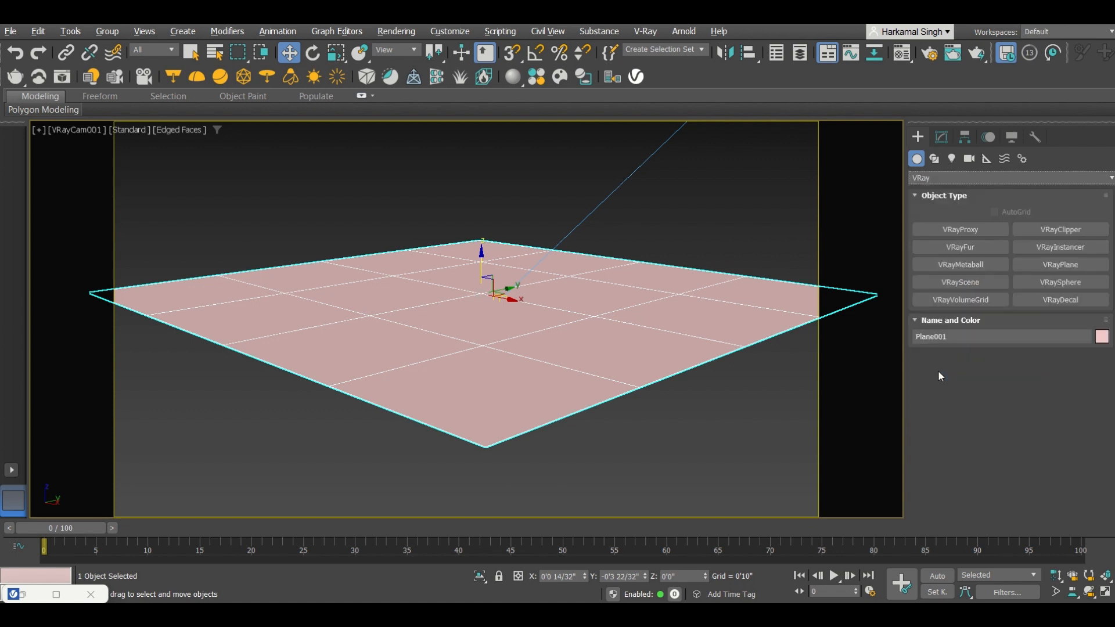
{"action": "left_click", "coordinate": [954, 248]}
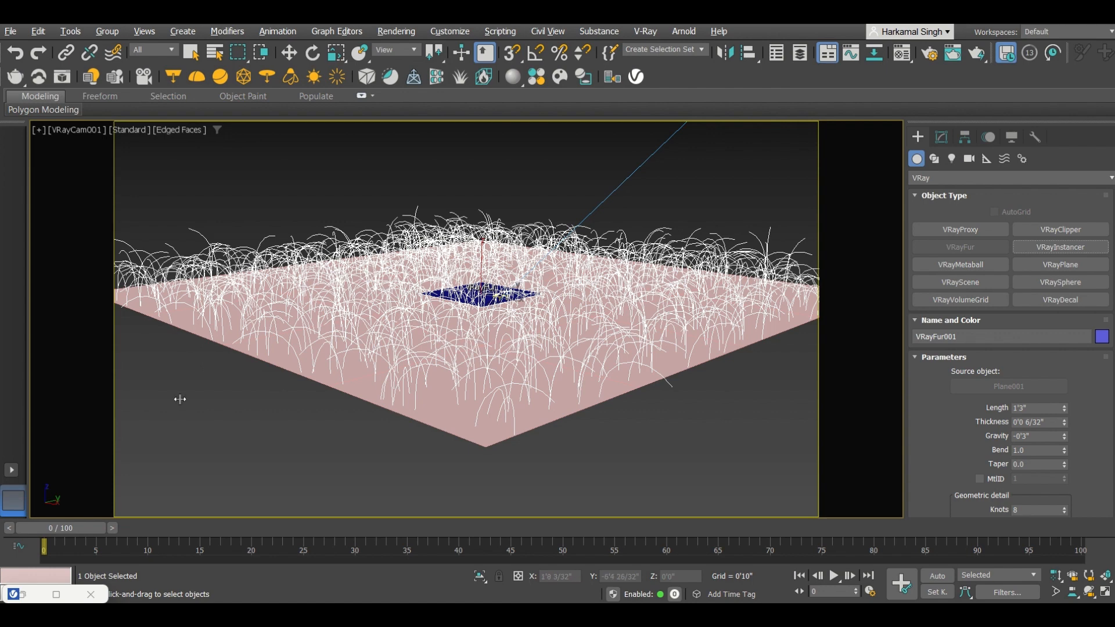
Step: Render the fur in the frame buffer and zoom in and out to inspect the strands
{"action": "left_click", "coordinate": [29, 596]}
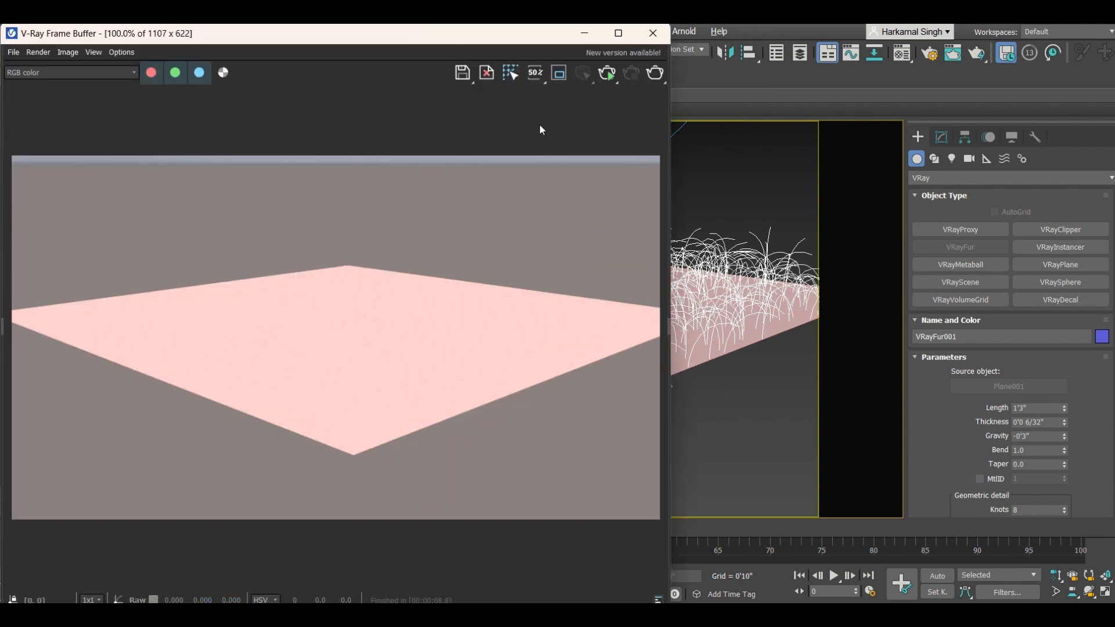
{"action": "left_click", "coordinate": [606, 74]}
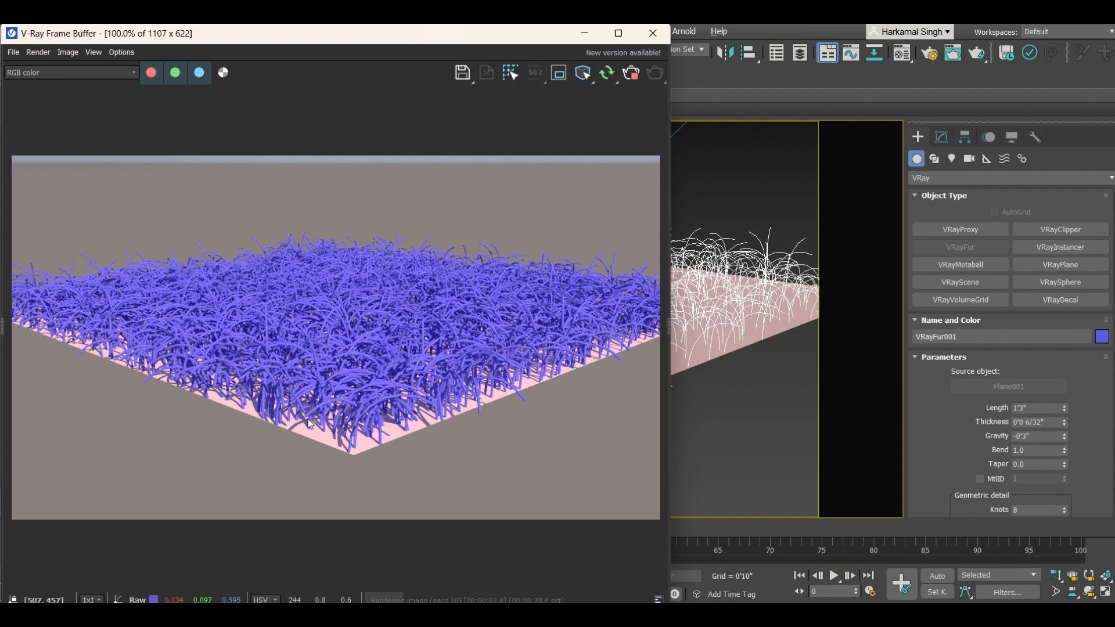
{"action": "scroll", "coordinate": [423, 394], "scroll_direction": "up", "scroll_amount": 1}
{"action": "scroll", "coordinate": [408, 302], "scroll_direction": "down", "scroll_amount": 1}
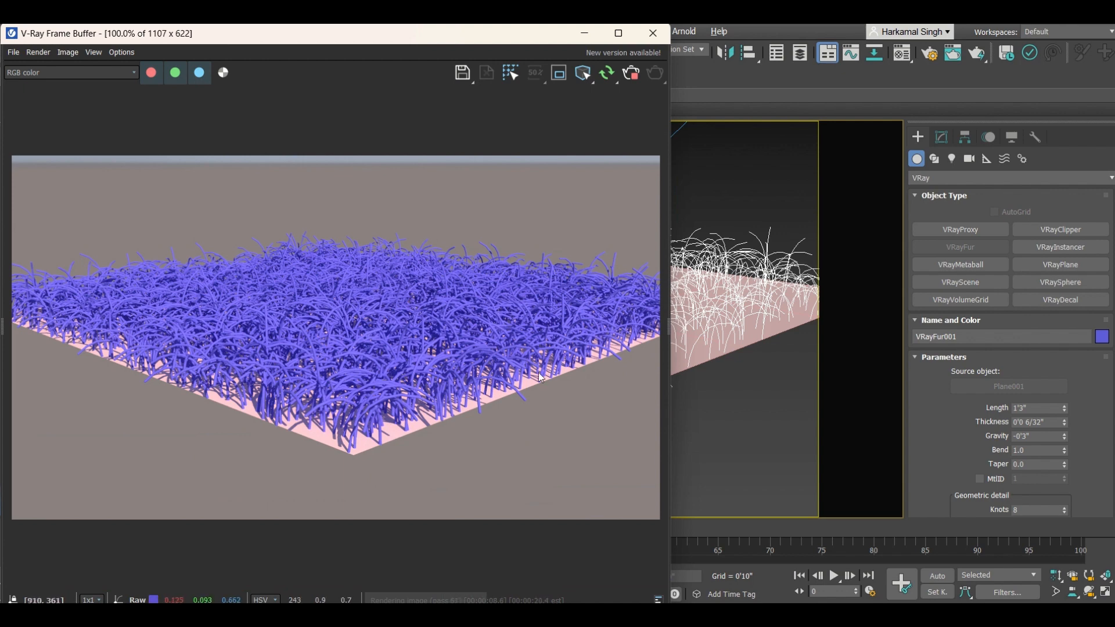
{"action": "scroll", "coordinate": [519, 423], "scroll_direction": "up", "scroll_amount": 2}
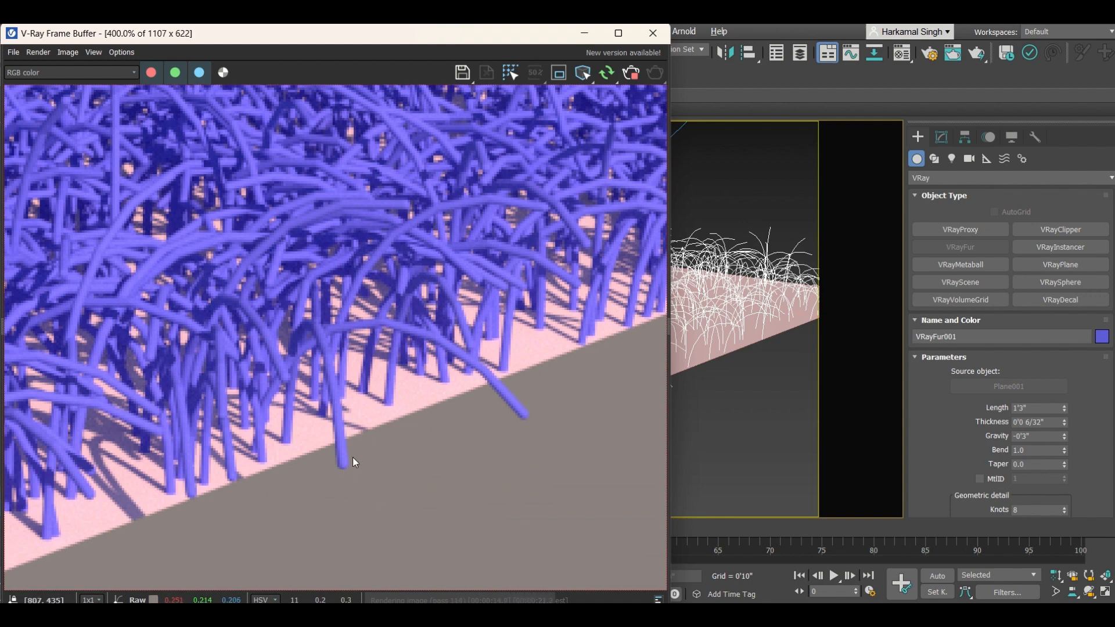
{"action": "scroll", "coordinate": [384, 402], "scroll_direction": "down", "scroll_amount": 1}
{"action": "scroll", "coordinate": [313, 339], "scroll_direction": "down", "scroll_amount": 1}
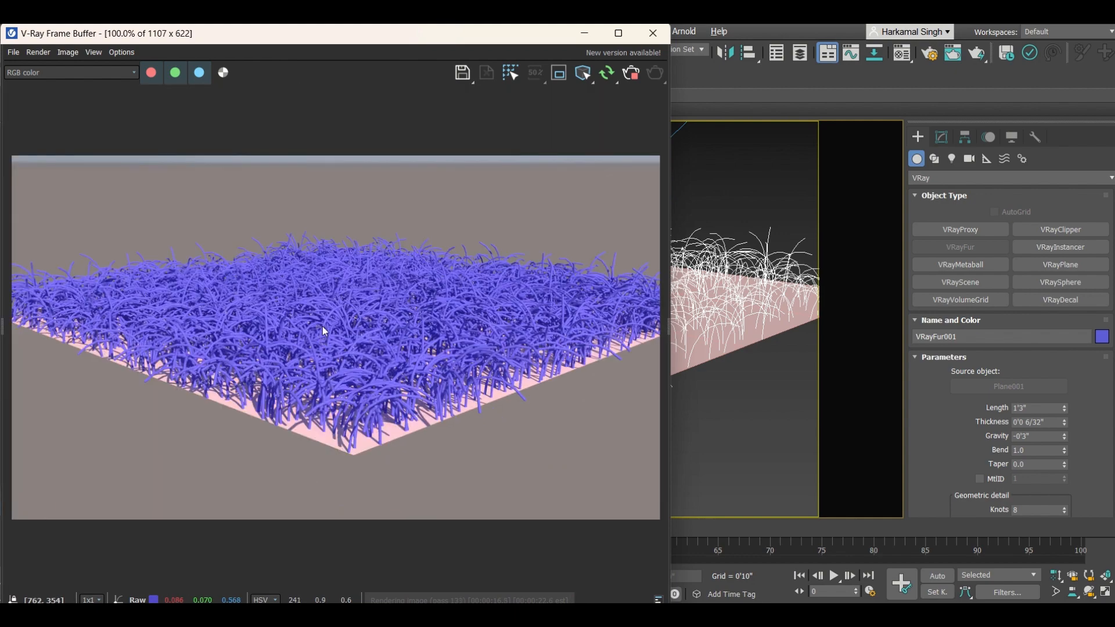
Step: Set the fur Length to 1'0"
{"action": "left_click_drag", "start_coordinate": [516, 43], "coordinate": [575, 78]}
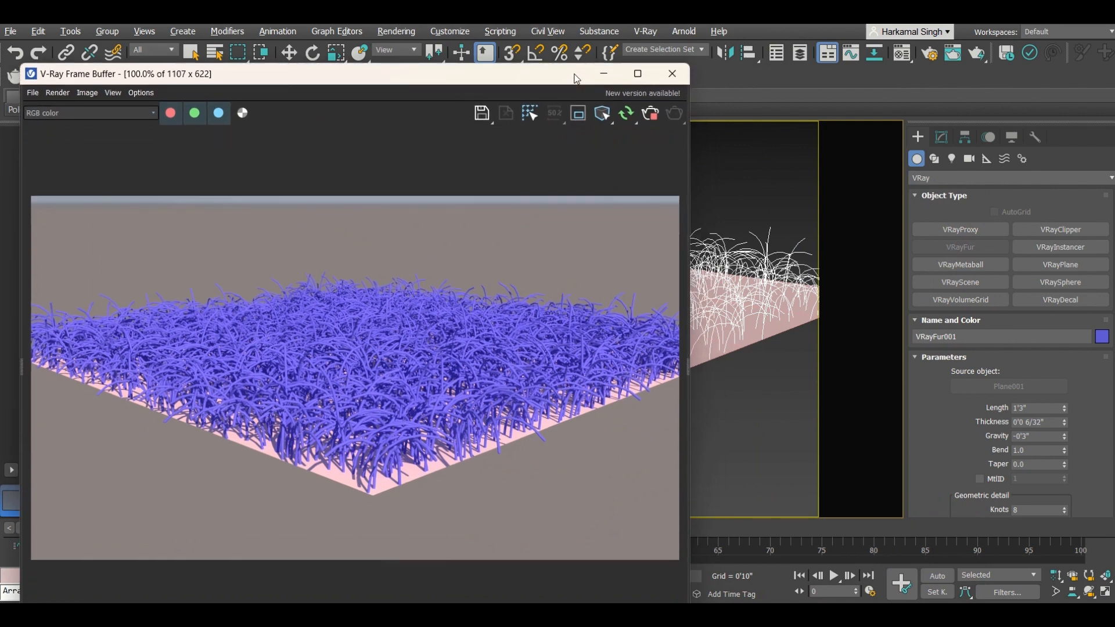
{"action": "scroll", "coordinate": [931, 395], "scroll_direction": "down", "scroll_amount": 1}
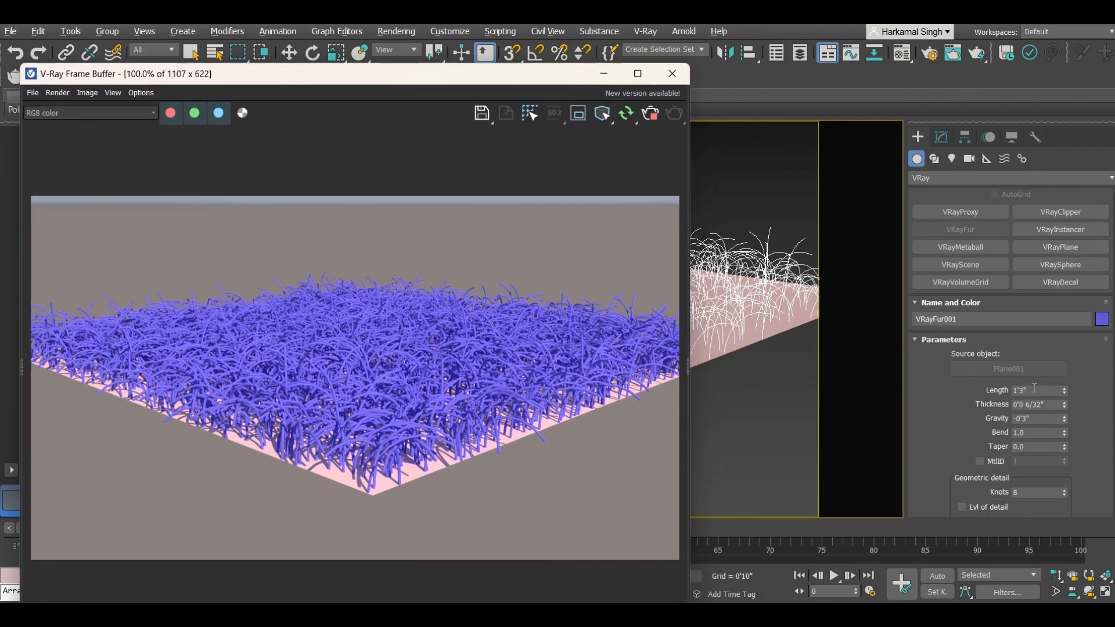
{"action": "double_click", "coordinate": [1036, 390]}
{"action": "type", "text": "1"}
{"action": "key", "text": "Return"}
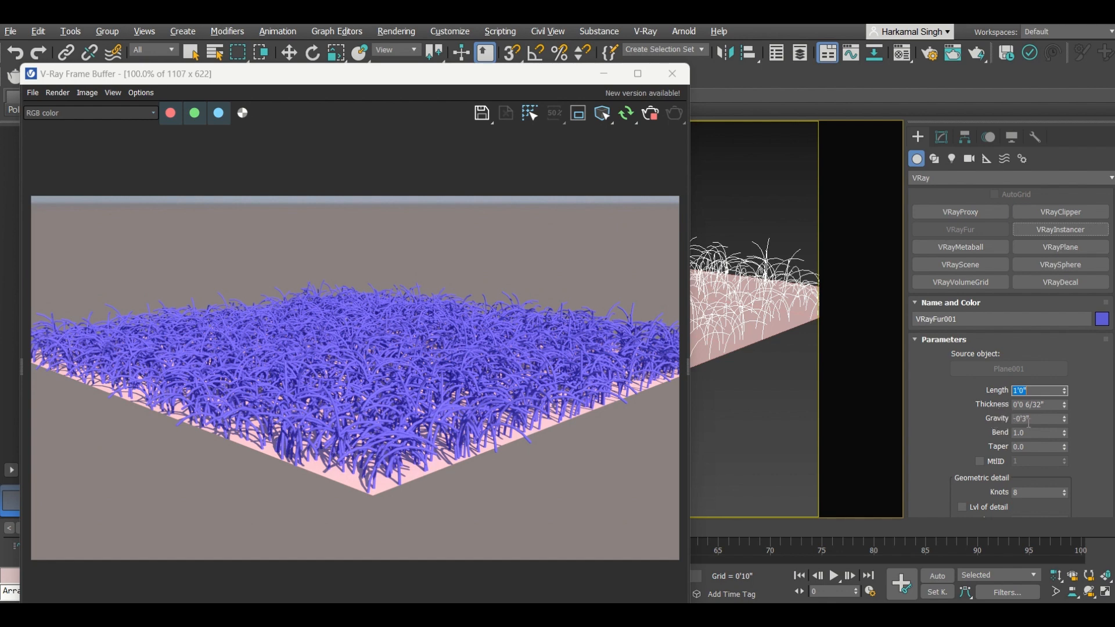
Step: Set the fur Gravity to 0
{"action": "left_click_drag", "start_coordinate": [1028, 419], "coordinate": [965, 418]}
{"action": "type", "text": "0"}
{"action": "key", "text": "Return"}
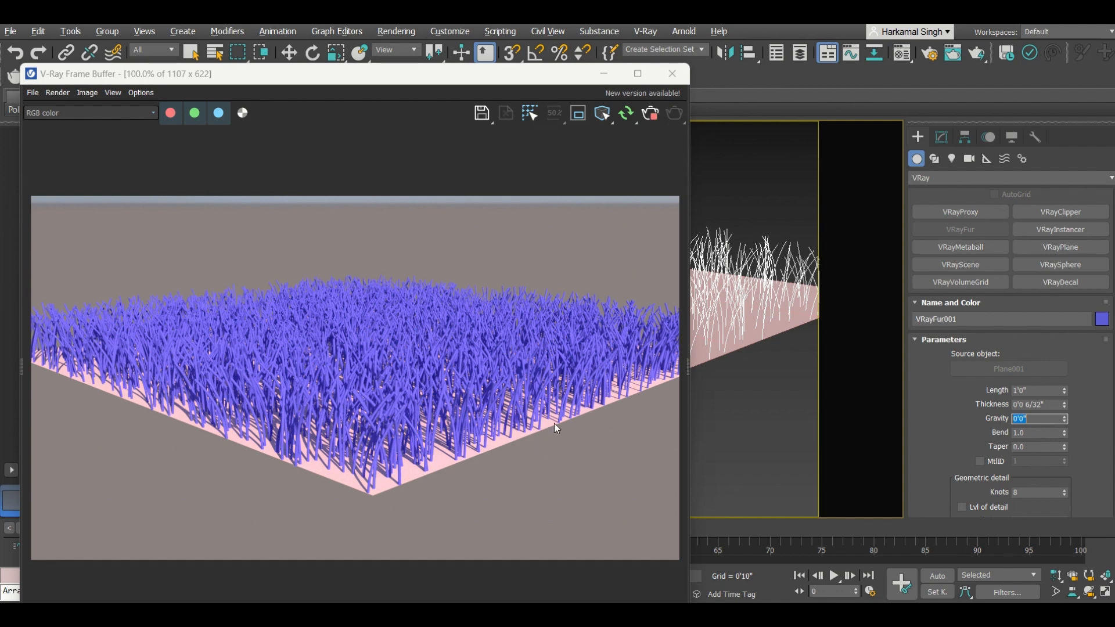
Step: Set the fur Bend to 0
{"action": "left_click", "coordinate": [1021, 432]}
{"action": "left_click_drag", "start_coordinate": [1022, 431], "coordinate": [979, 430]}
{"action": "type", "text": "0"}
{"action": "key", "text": "Return"}
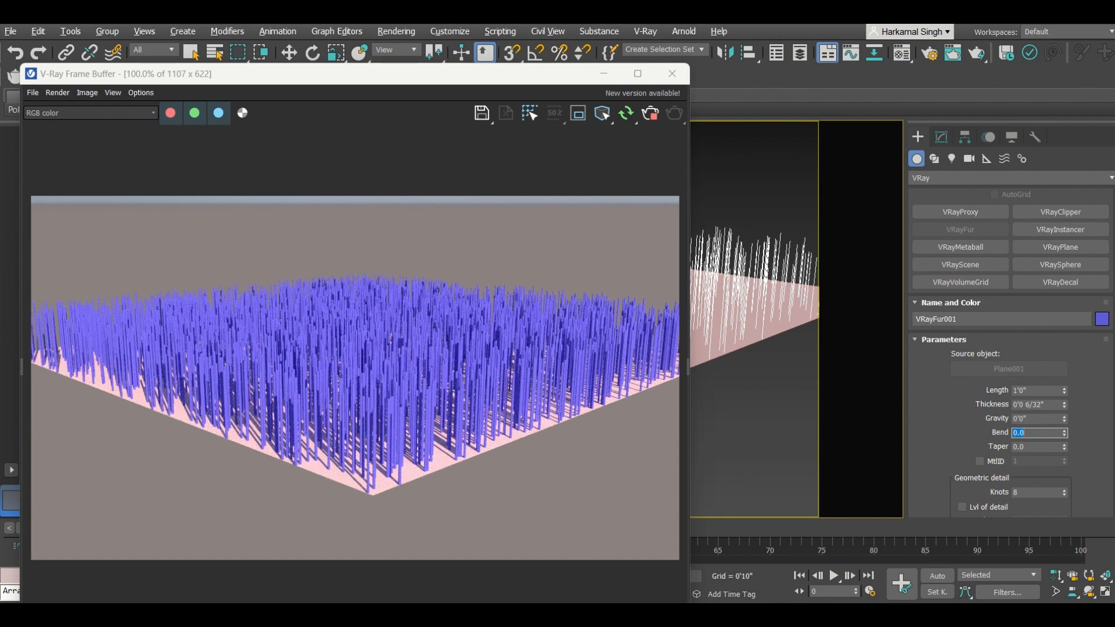
Step: Try fur Bend values of 0.5 and 0.8 and inspect the render up close
{"action": "type", "text": "0.5"}
{"action": "key", "text": "Return"}
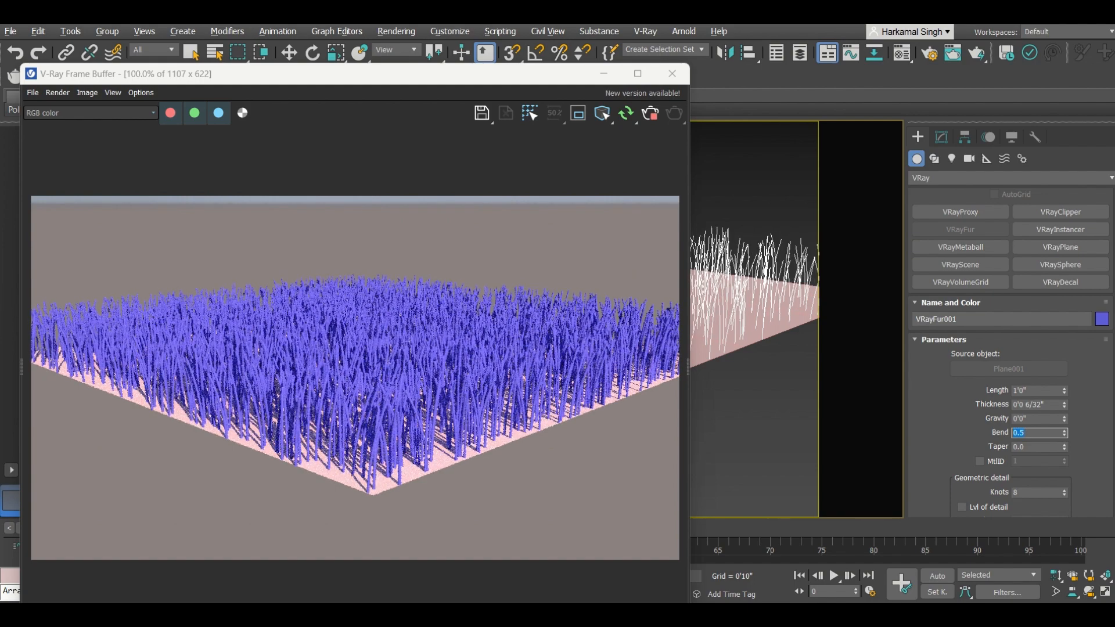
{"action": "type", "text": "0.8"}
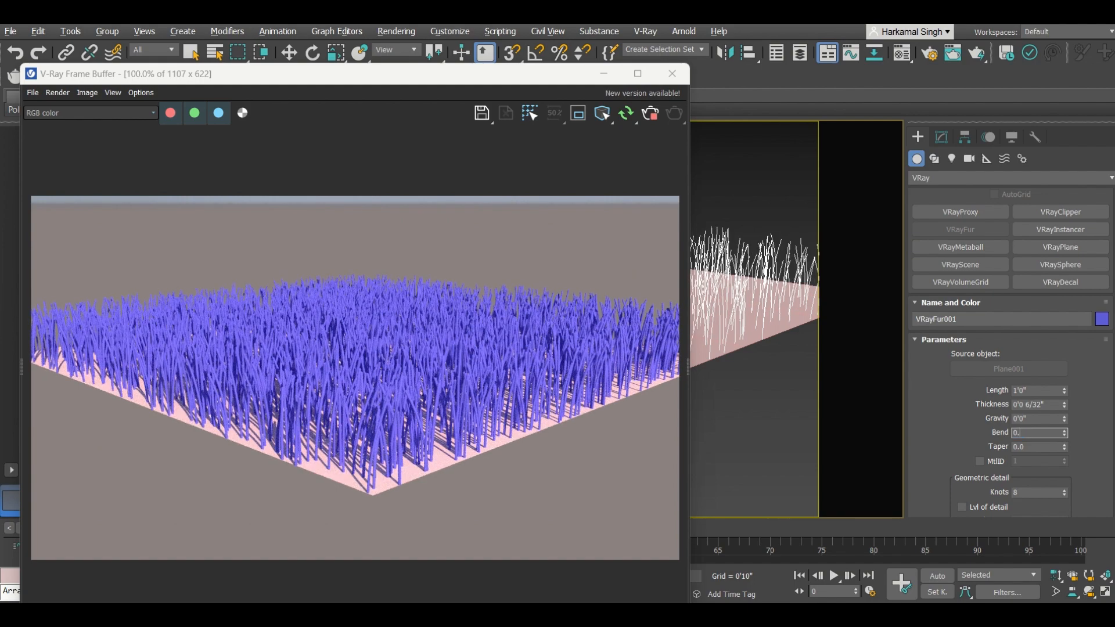
{"action": "key", "text": "Return"}
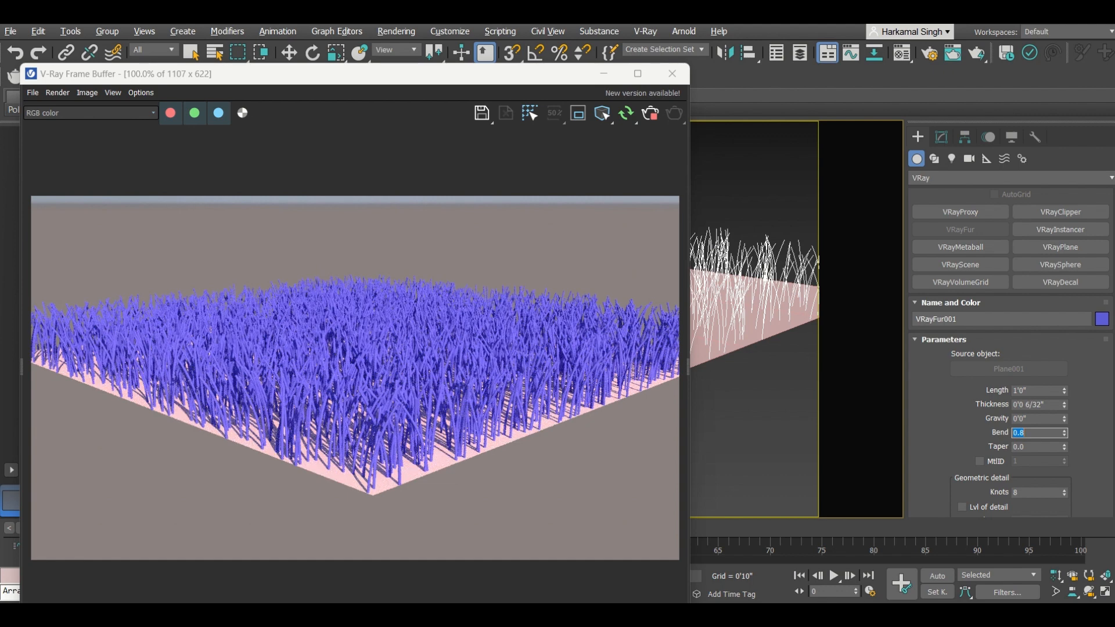
{"action": "scroll", "coordinate": [380, 453], "scroll_direction": "up", "scroll_amount": 2}
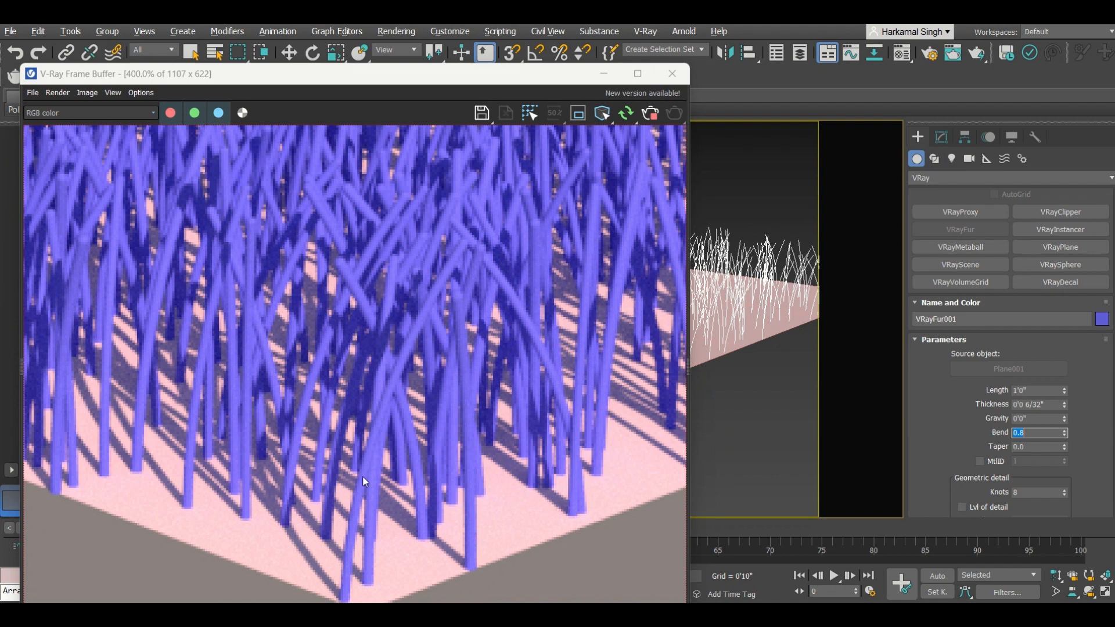
Step: Set the fur Taper to 1 and inspect the rendered strands
{"action": "key", "text": "Tab"}
{"action": "type", "text": "1"}
{"action": "key", "text": "Return"}
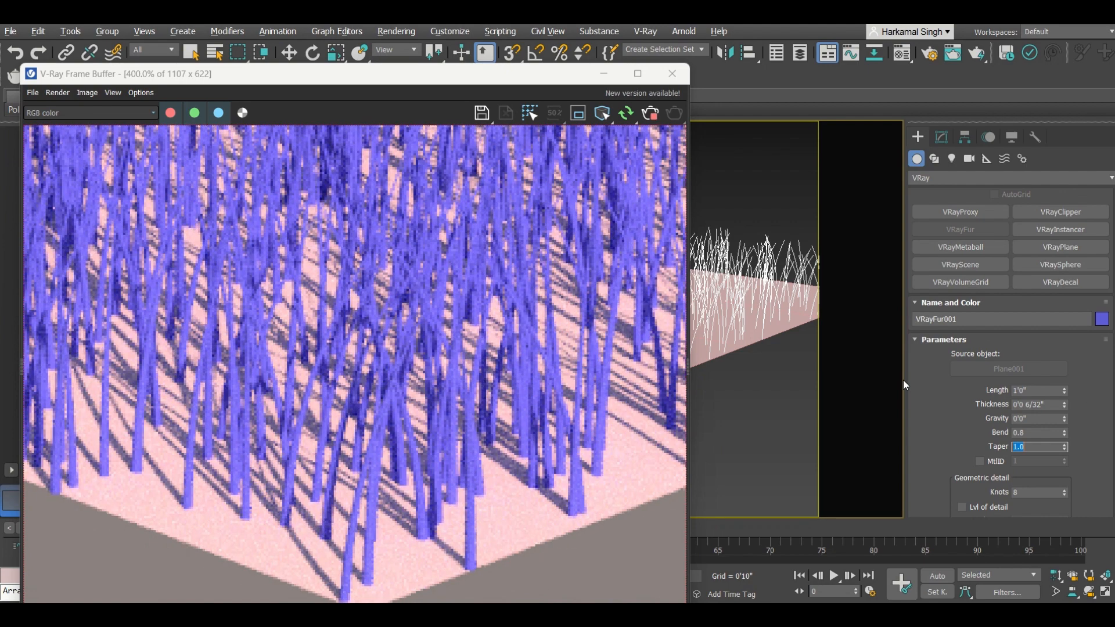
{"action": "scroll", "coordinate": [559, 314], "scroll_direction": "down", "scroll_amount": 1}
{"action": "middle_click_drag", "start_coordinate": [482, 340], "coordinate": [446, 417]}
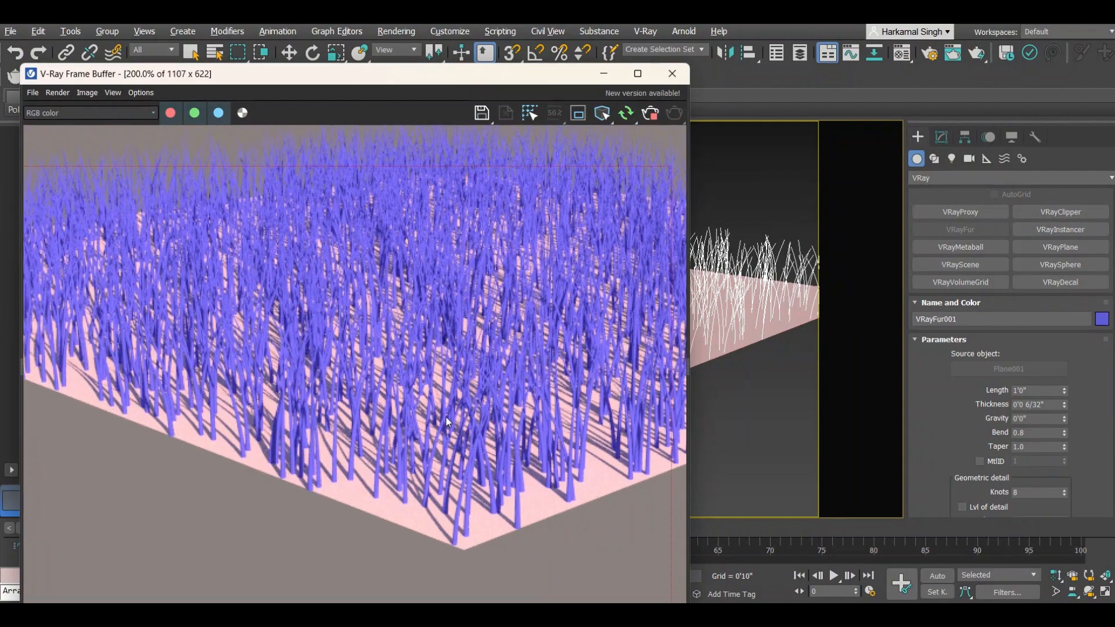
{"action": "scroll", "coordinate": [476, 467], "scroll_direction": "up", "scroll_amount": 2}
{"action": "scroll", "coordinate": [475, 444], "scroll_direction": "down", "scroll_amount": 2}
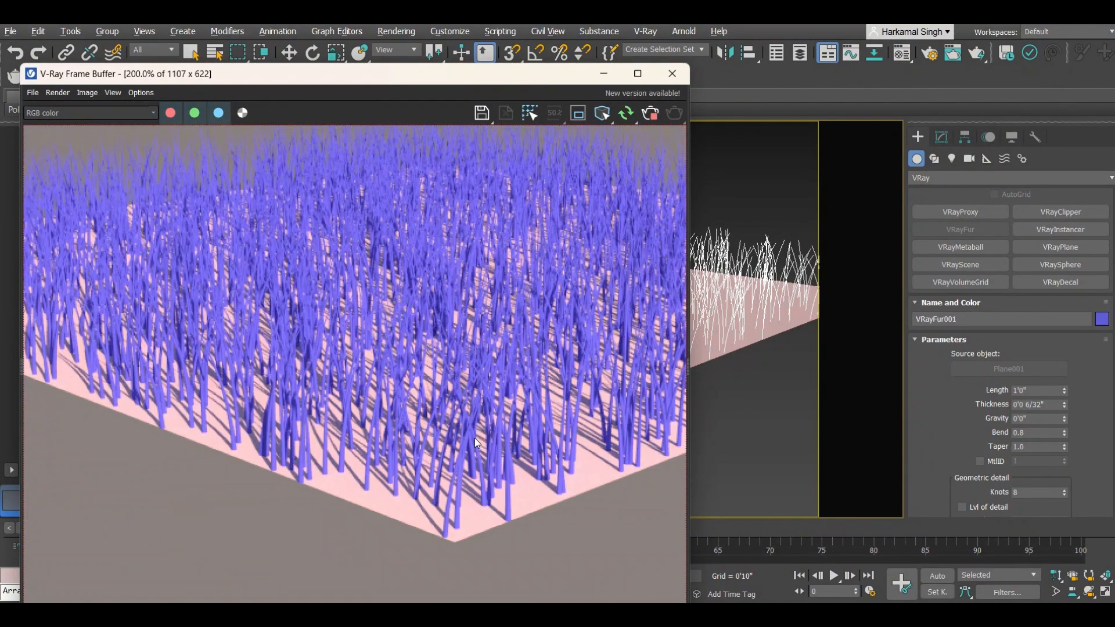
Step: Set the fur Taper to 0.5
{"action": "left_click", "coordinate": [1028, 446]}
{"action": "type", "text": "0.5"}
{"action": "key", "text": "Return"}
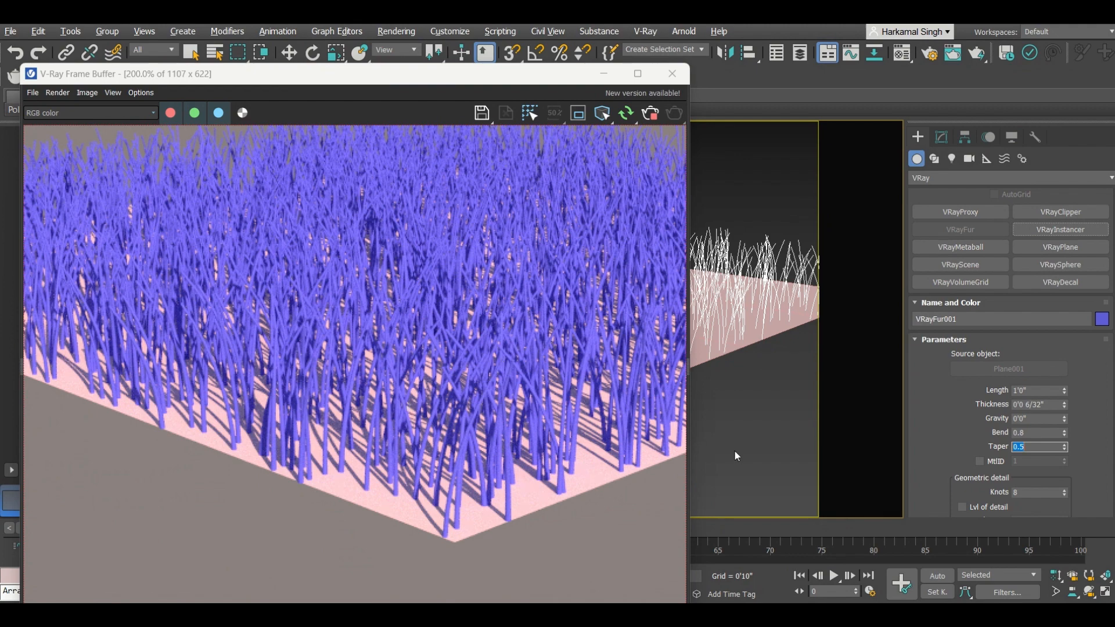
Step: Try a fur Bend of 1 and set it back to 0
{"action": "double_click", "coordinate": [1042, 432]}
{"action": "type", "text": "1"}
{"action": "key", "text": "Return"}
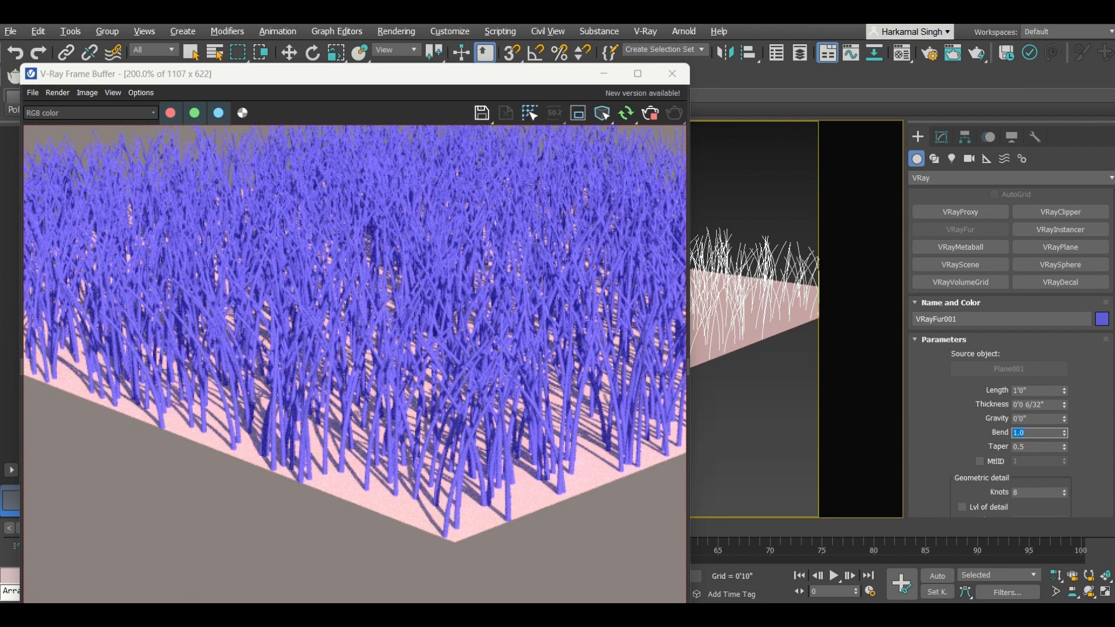
{"action": "type", "text": "0"}
{"action": "key", "text": "Return"}
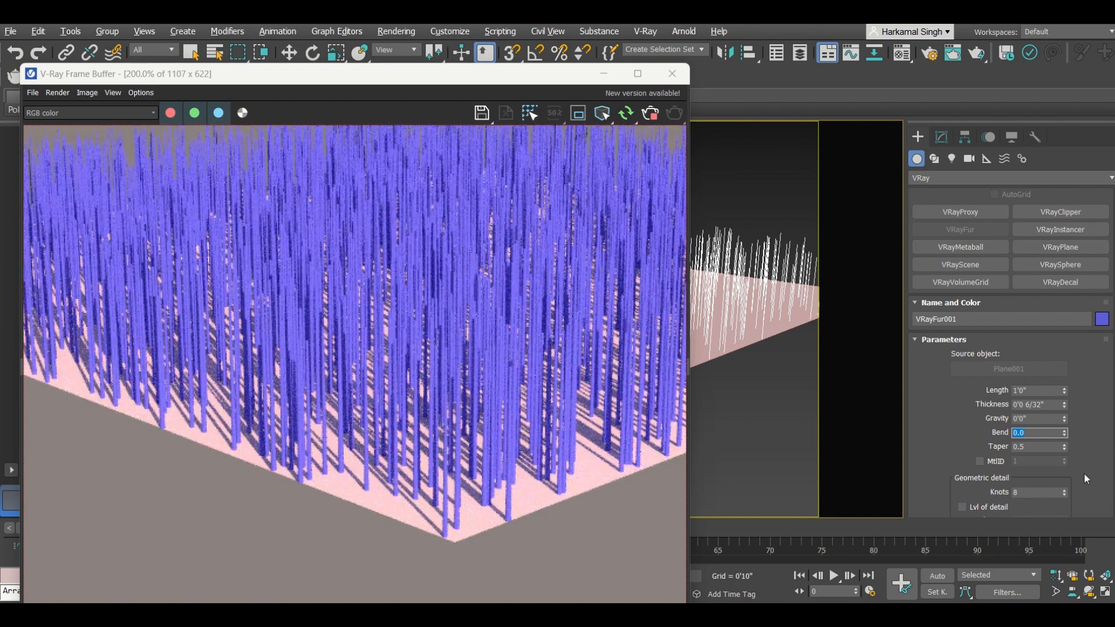
Step: Set the fur Taper to 0 and inspect the straight strands in the render
{"action": "double_click", "coordinate": [1036, 446]}
{"action": "type", "text": "0"}
{"action": "key", "text": "Return"}
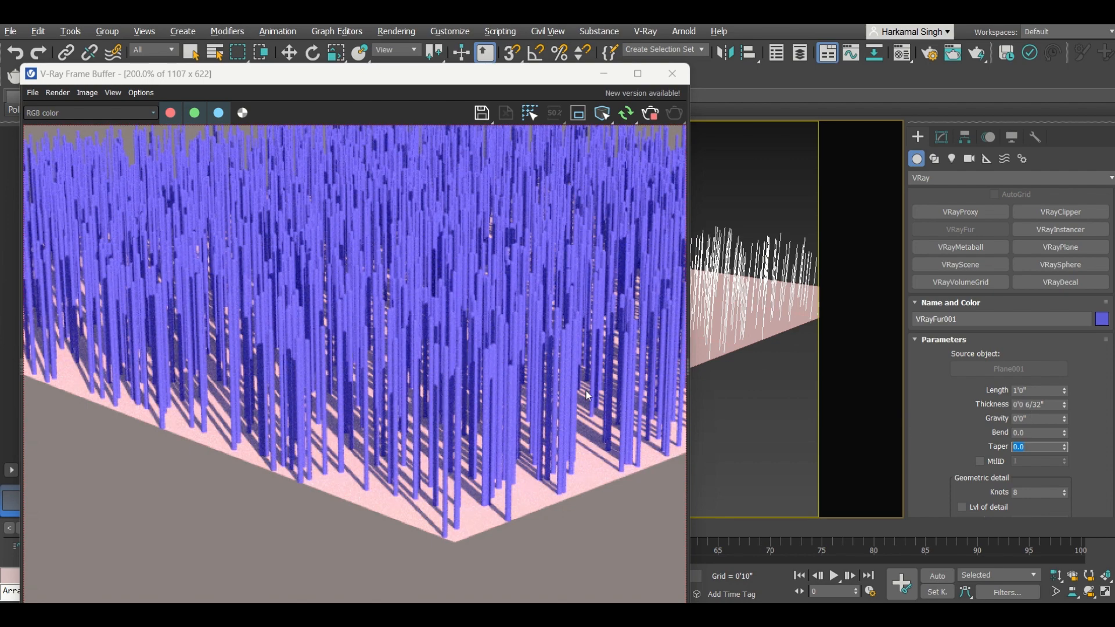
{"action": "scroll", "coordinate": [356, 370], "scroll_direction": "down", "scroll_amount": 2}
{"action": "left_click", "coordinate": [547, 366]}
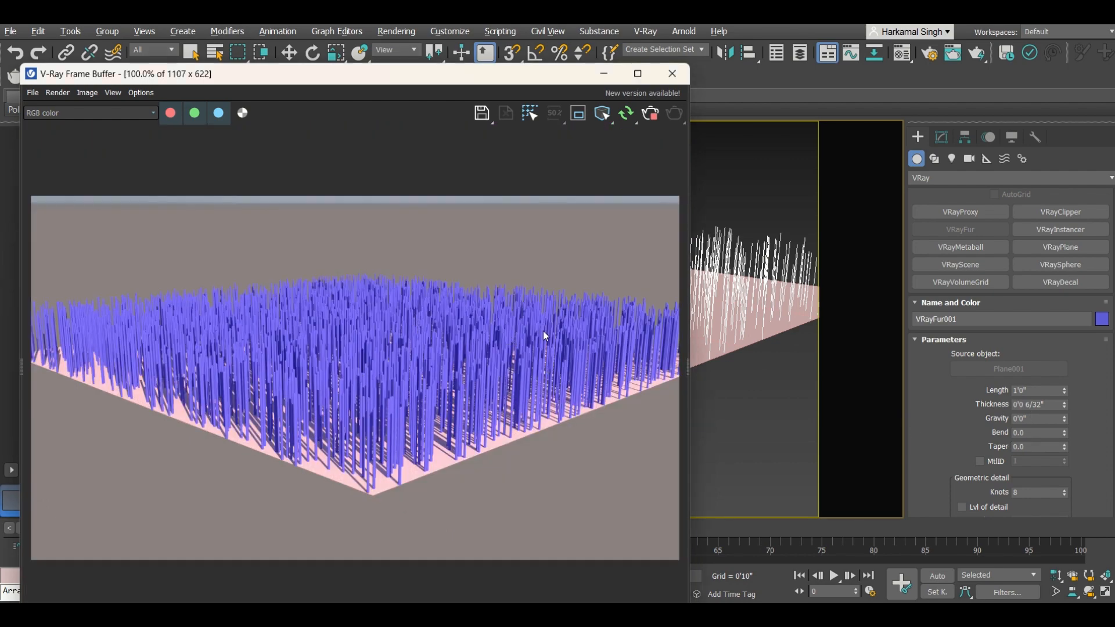
{"action": "scroll", "coordinate": [621, 301], "scroll_direction": "up", "scroll_amount": 4}
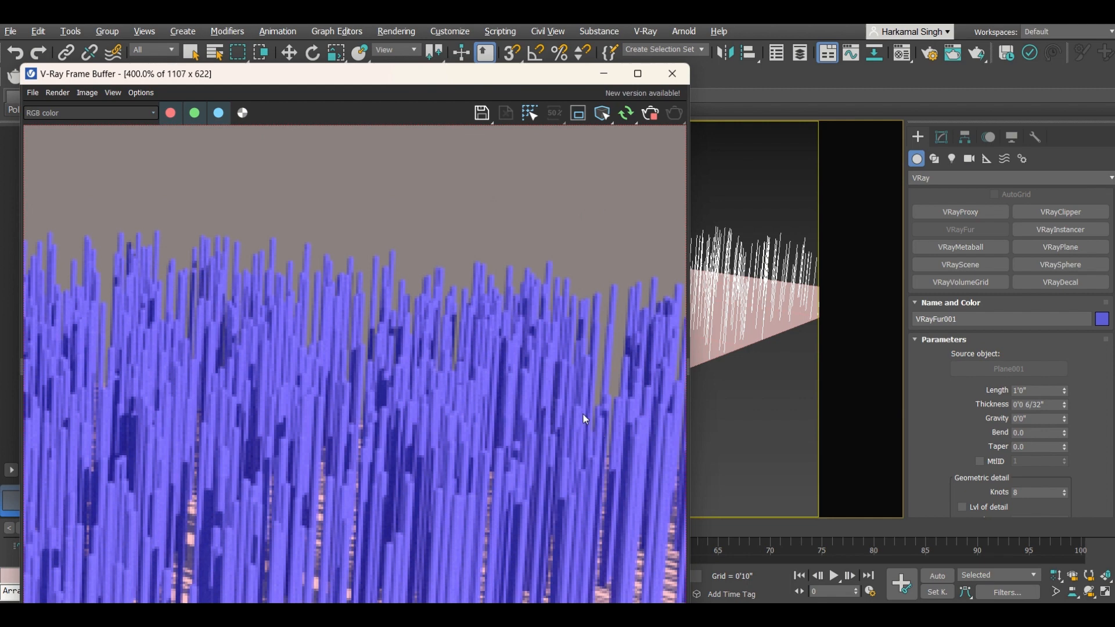
{"action": "scroll", "coordinate": [583, 413], "scroll_direction": "down", "scroll_amount": 2}
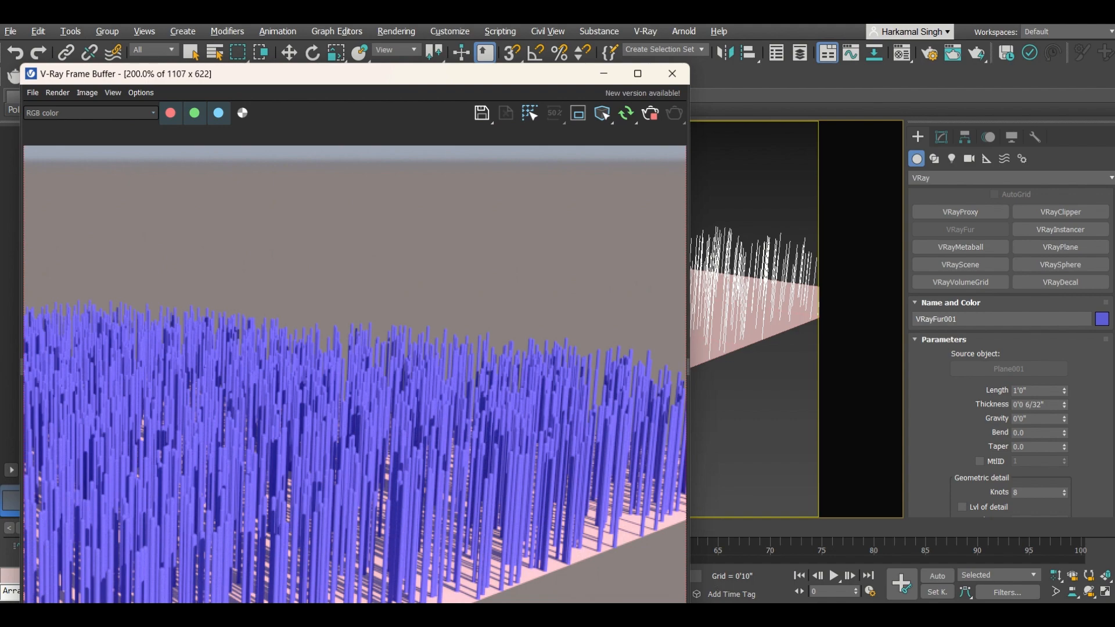
Step: View grass reference images in the Google Chrome browser and return to 3ds Max
{"action": "mouse_move", "coordinate": [705, 616]}
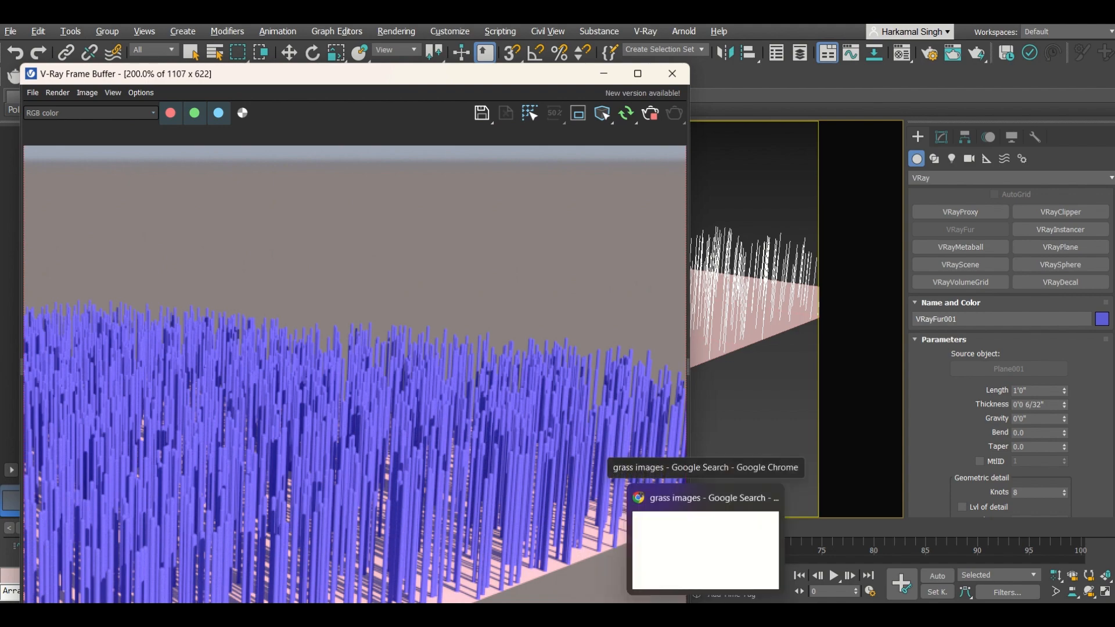
{"action": "left_click", "coordinate": [706, 550]}
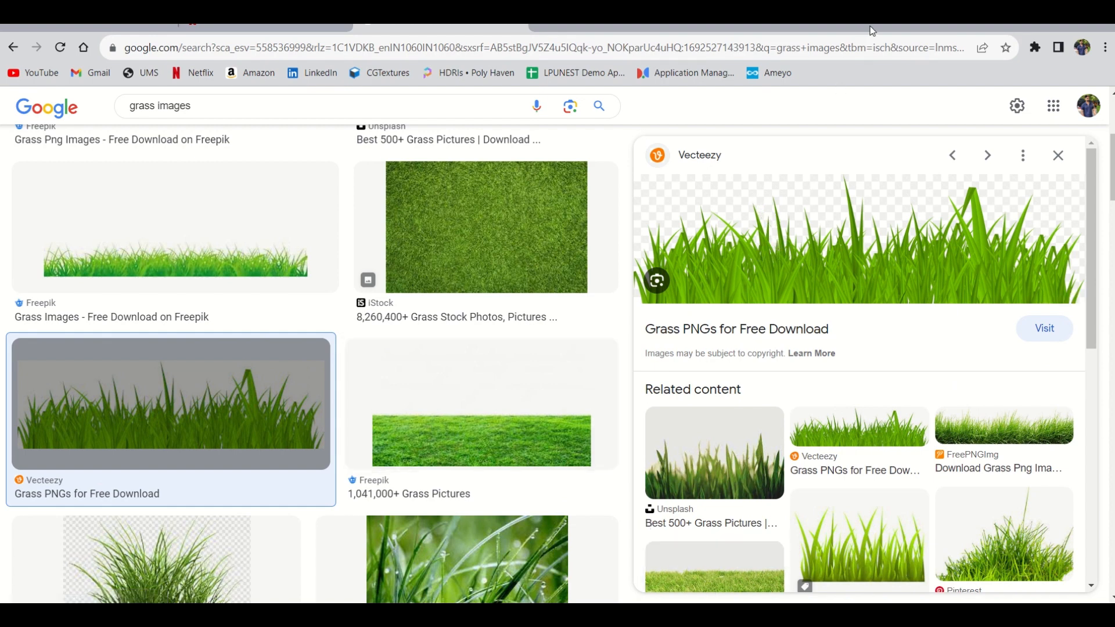
{"action": "left_click", "coordinate": [673, 615]}
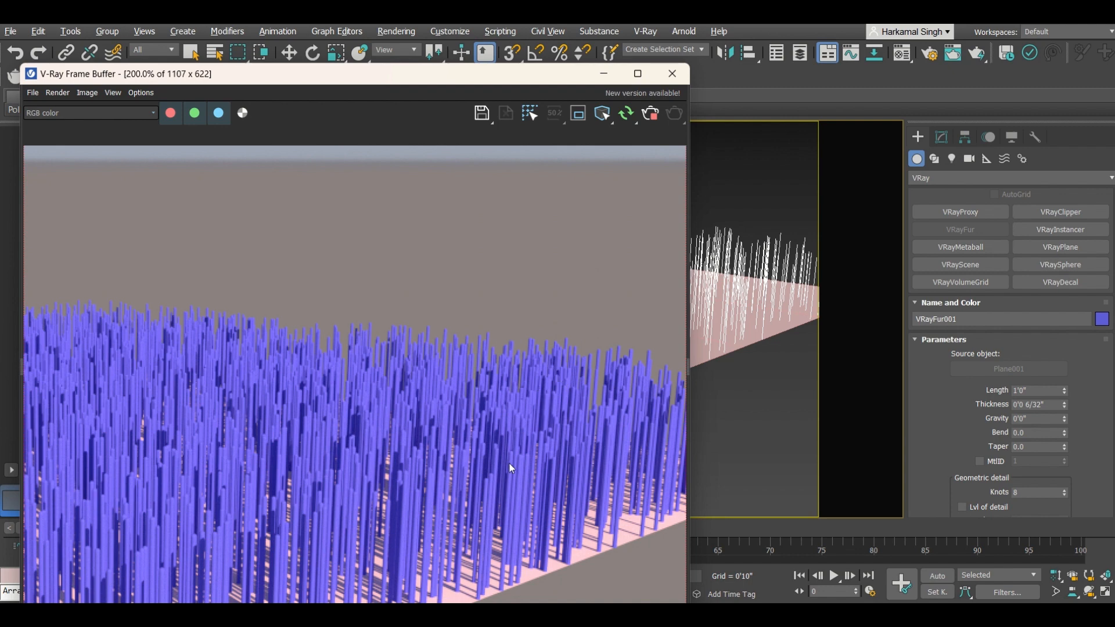
Step: Set the fur Taper to 0.9
{"action": "left_click", "coordinate": [976, 444]}
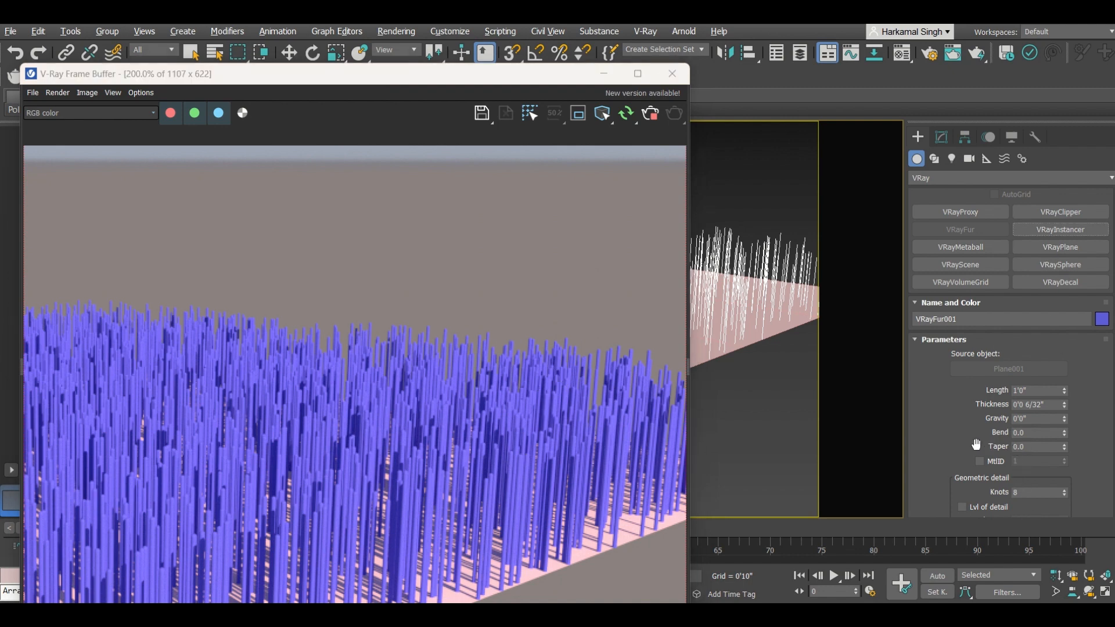
{"action": "left_click", "coordinate": [1036, 447]}
{"action": "type", "text": "0."}
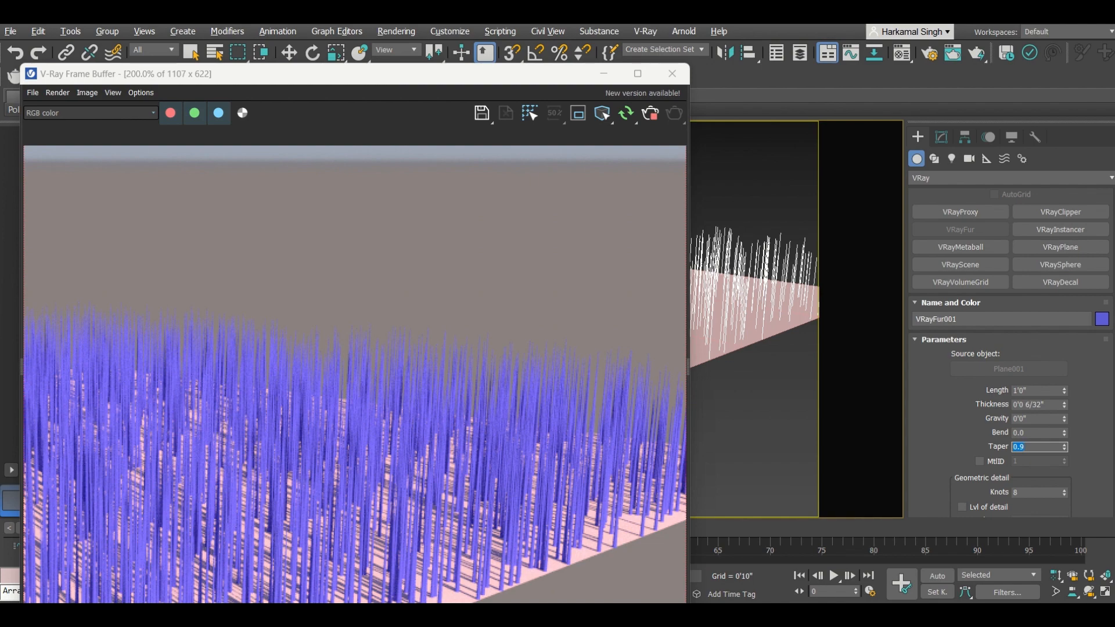
Step: Set the fur Bend to 1
{"action": "left_click", "coordinate": [1036, 432]}
{"action": "type", "text": "1"}
{"action": "key", "text": "Return"}
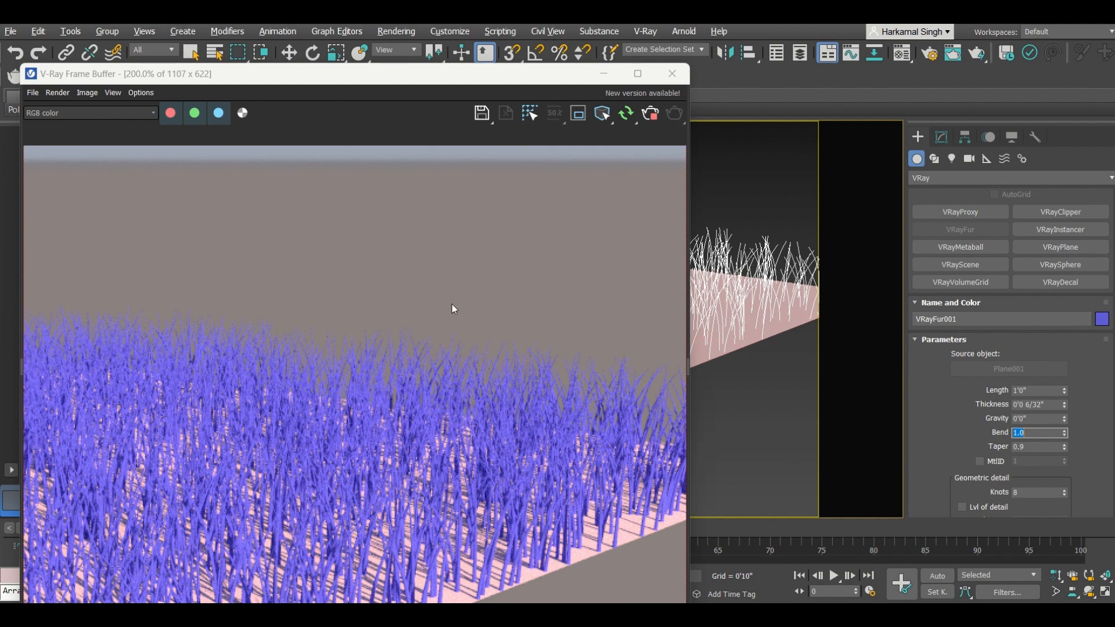
{"action": "scroll", "coordinate": [451, 304], "scroll_direction": "down", "scroll_amount": 2}
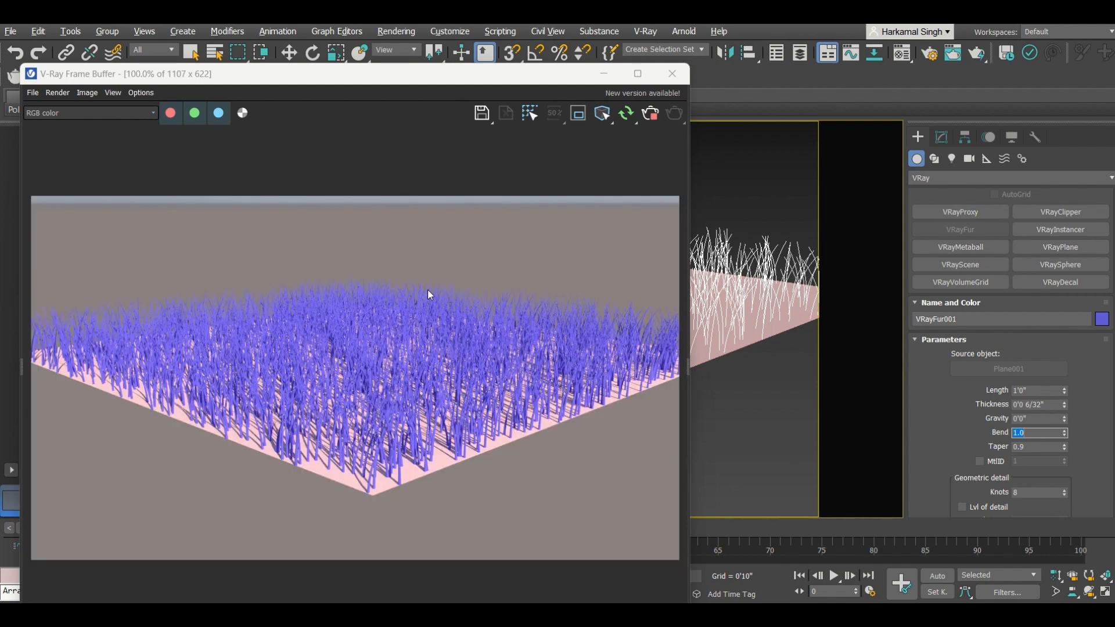
Step: Set the fur Length to 0'2" and inspect the shorter grass in the render
{"action": "left_click", "coordinate": [1037, 389]}
{"action": "key", "text": "Return"}
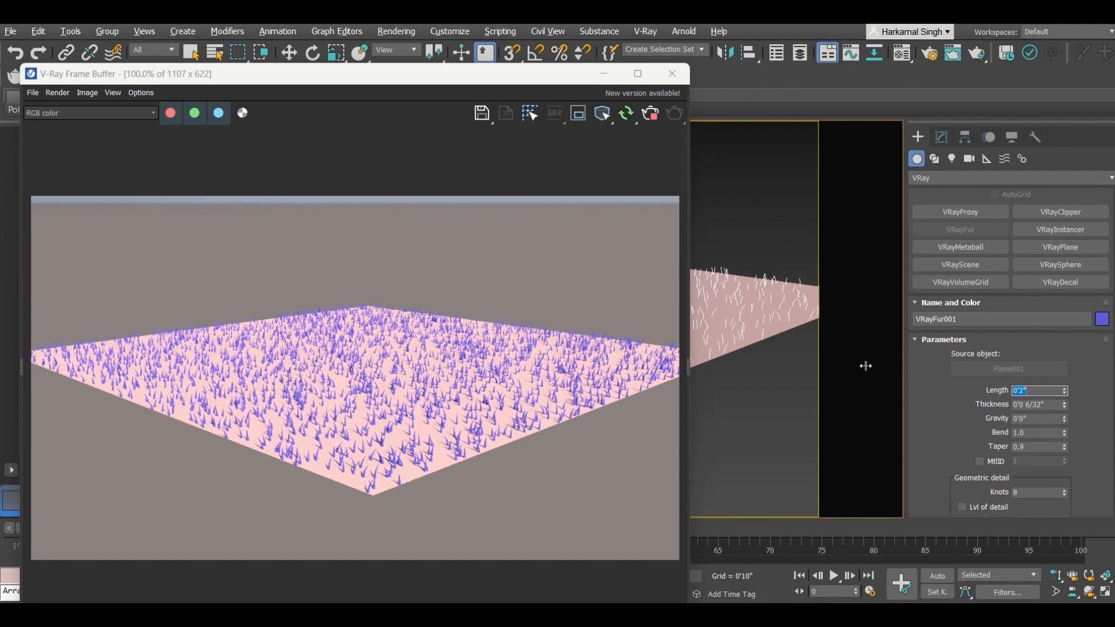
{"action": "scroll", "coordinate": [356, 489], "scroll_direction": "up", "scroll_amount": 2}
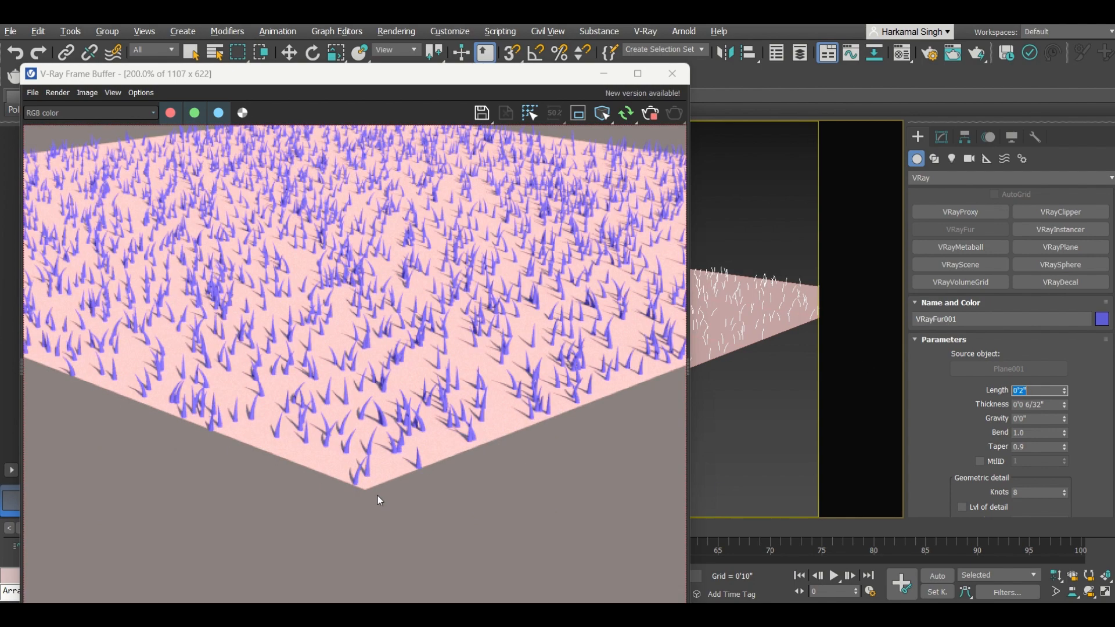
{"action": "scroll", "coordinate": [430, 386], "scroll_direction": "down", "scroll_amount": 1}
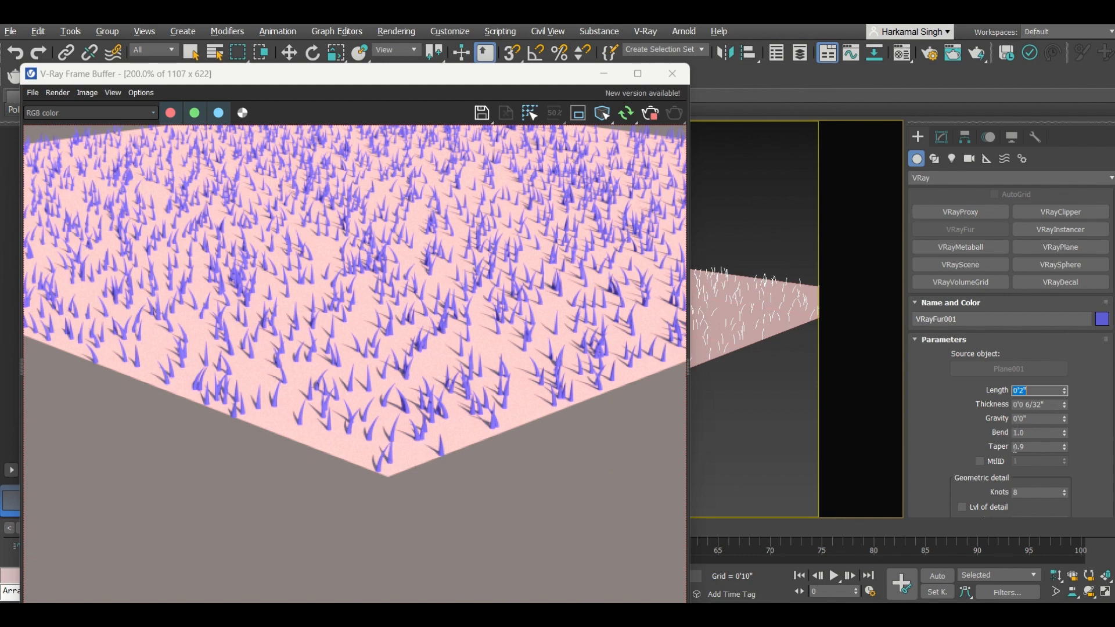
Step: Try a fur Taper of 0 before settling on a Taper of 1
{"action": "left_click", "coordinate": [1029, 446]}
{"action": "type", "text": "0"}
{"action": "key", "text": "Return"}
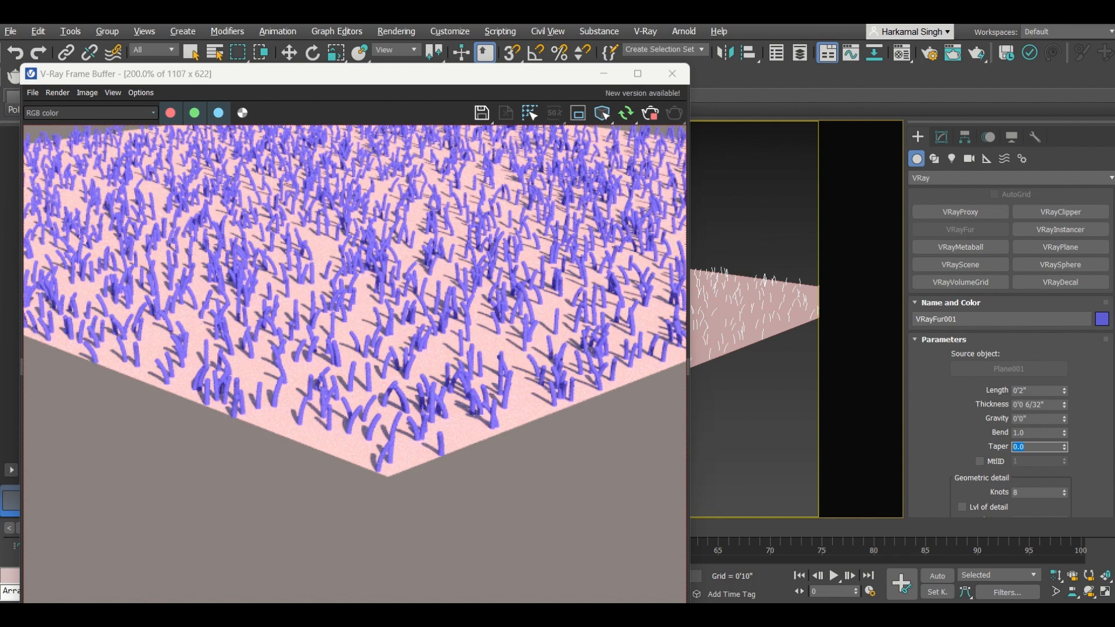
{"action": "type", "text": "1"}
{"action": "key", "text": "Return"}
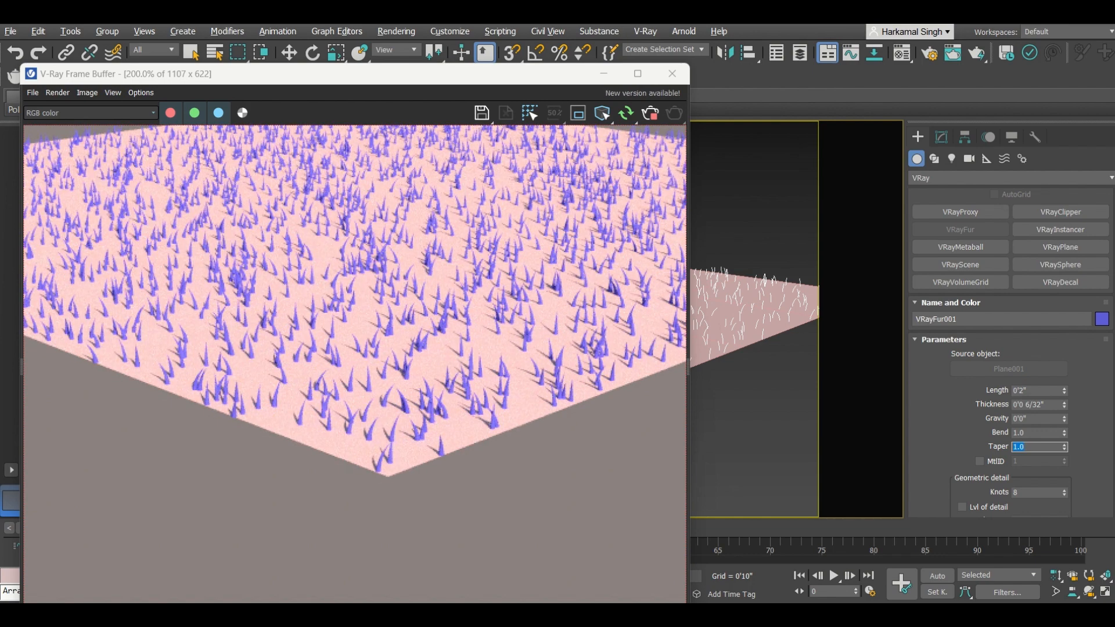
Step: Switch the fur Distribution to Per face
{"action": "scroll", "coordinate": [938, 440], "scroll_direction": "down", "scroll_amount": 3}
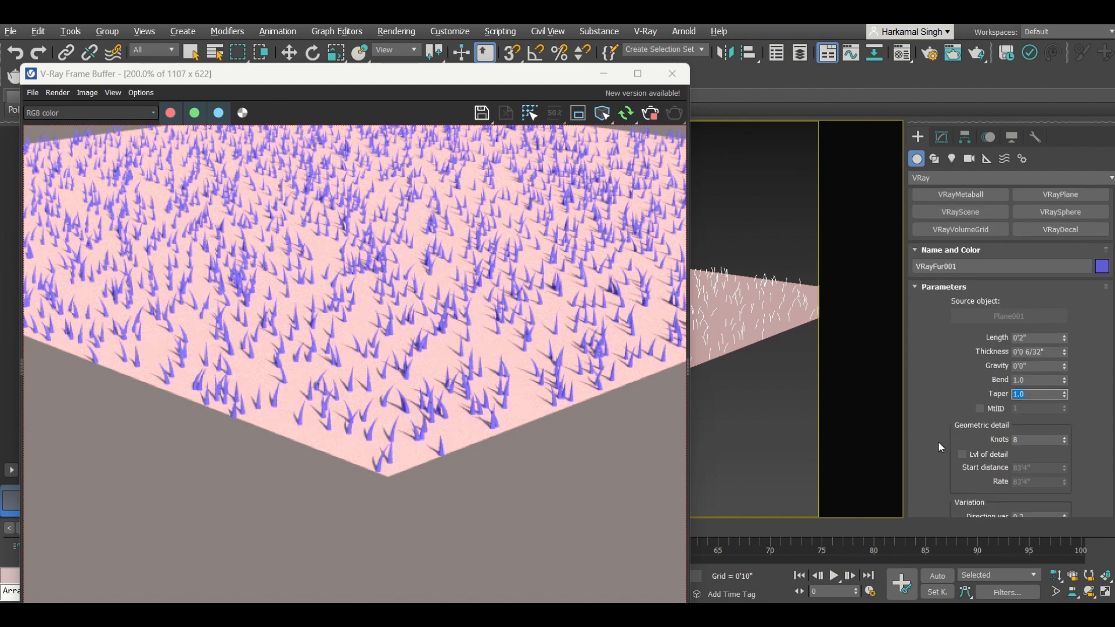
{"action": "scroll", "coordinate": [937, 440], "scroll_direction": "down", "scroll_amount": 5}
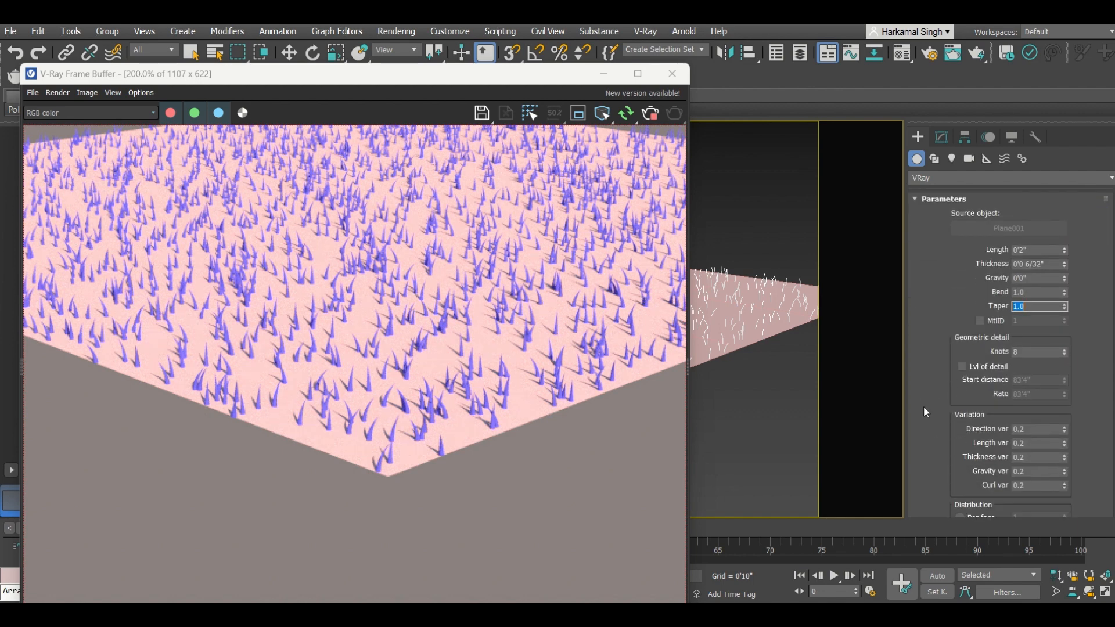
{"action": "scroll", "coordinate": [925, 411], "scroll_direction": "down", "scroll_amount": 5}
{"action": "scroll", "coordinate": [925, 411], "scroll_direction": "down", "scroll_amount": 1}
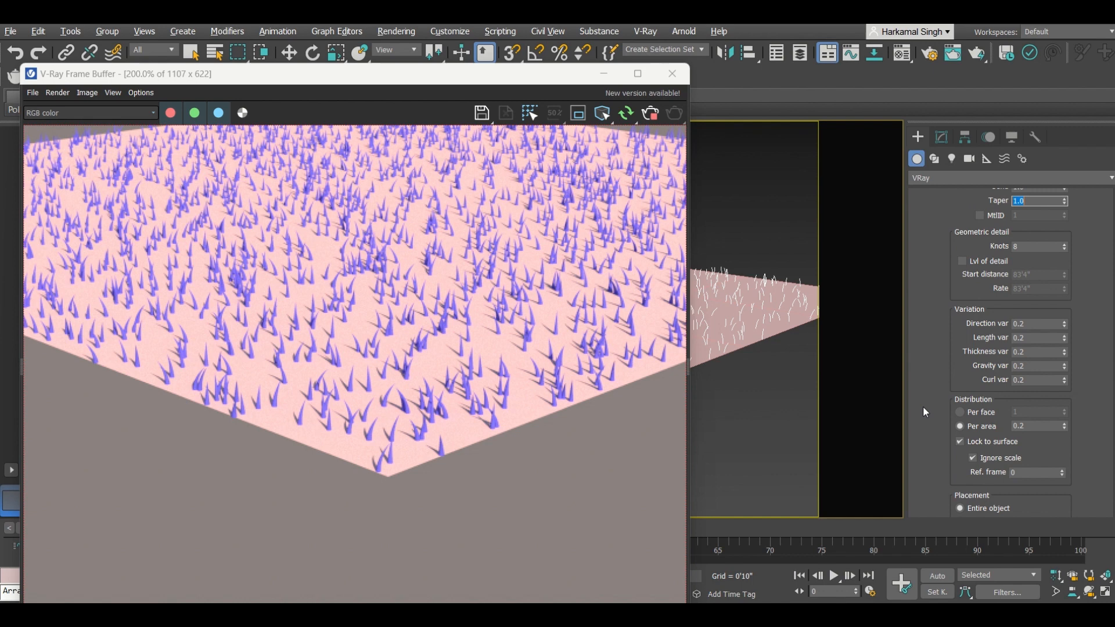
{"action": "left_click", "coordinate": [962, 412]}
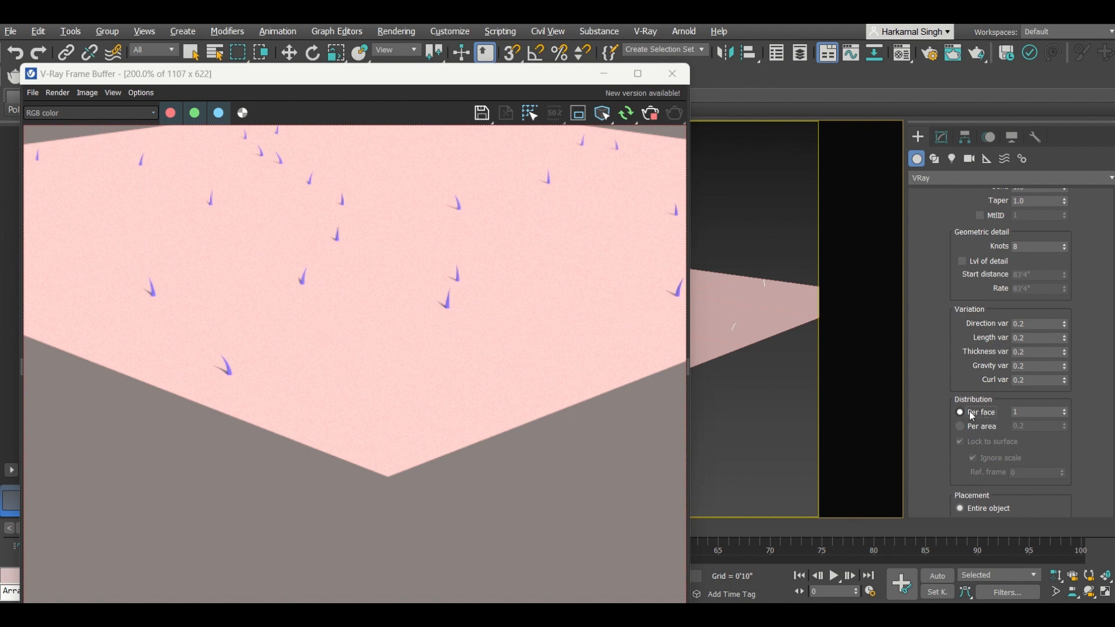
Step: Switch the object category to Standard Primitives and select the floor plane
{"action": "scroll", "coordinate": [224, 349], "scroll_direction": "down", "scroll_amount": 1}
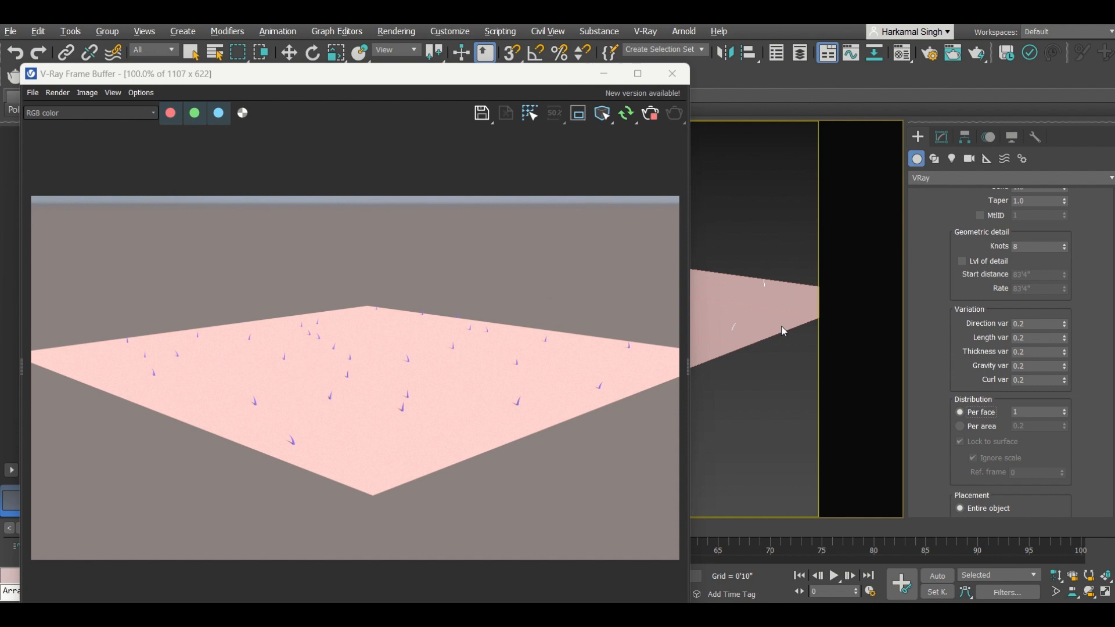
{"action": "left_click_drag", "start_coordinate": [568, 78], "coordinate": [510, 75]}
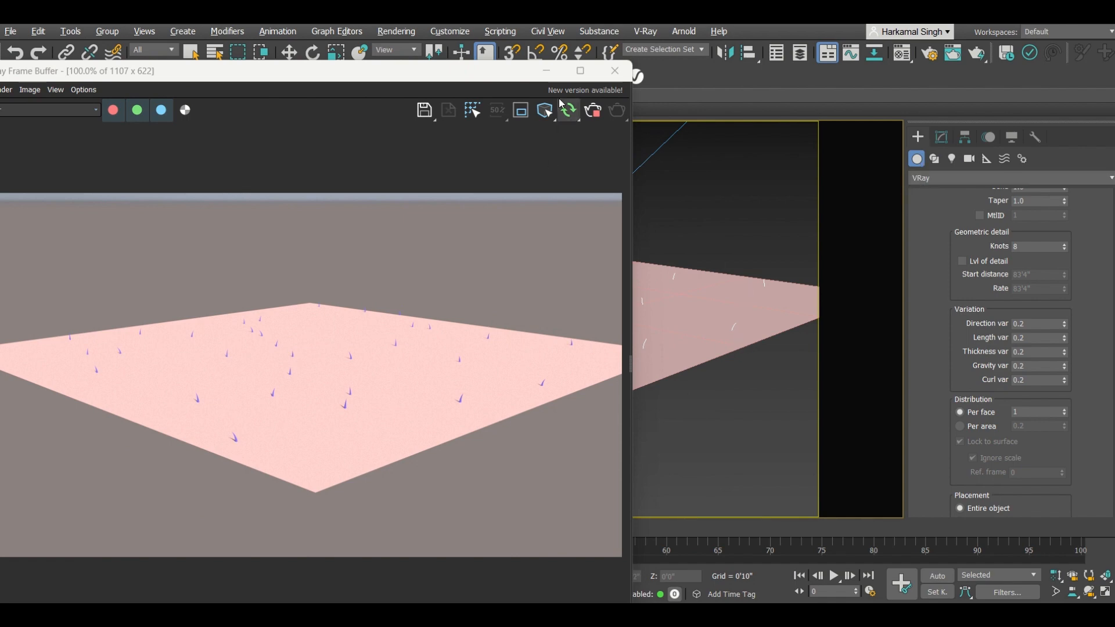
{"action": "scroll", "coordinate": [922, 318], "scroll_direction": "up", "scroll_amount": 5}
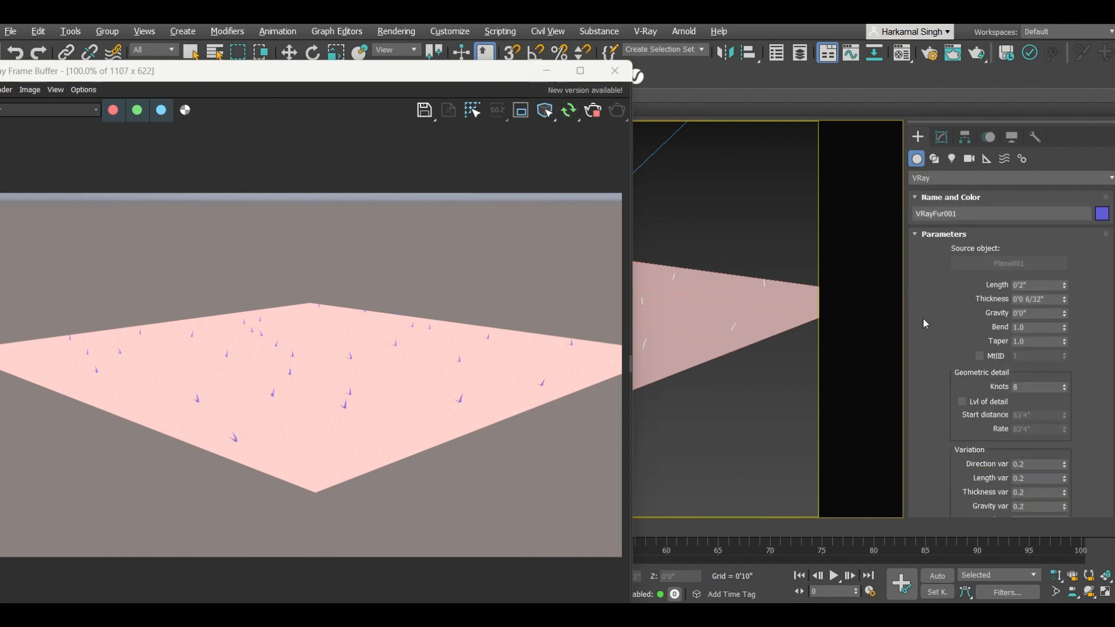
{"action": "left_click", "coordinate": [920, 179]}
{"action": "left_click", "coordinate": [924, 194]}
{"action": "left_click", "coordinate": [785, 223]}
{"action": "left_click", "coordinate": [755, 326]}
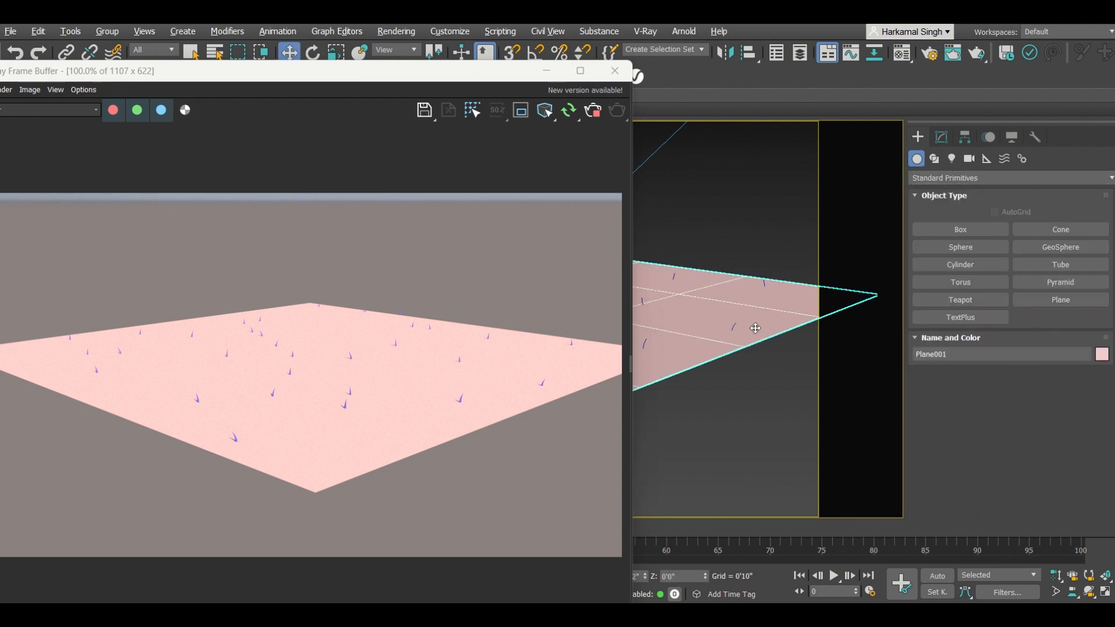
Step: Select the floor plane and set its Length Segs and Width Segs to 30
{"action": "left_click", "coordinate": [765, 342]}
{"action": "left_click", "coordinate": [767, 343]}
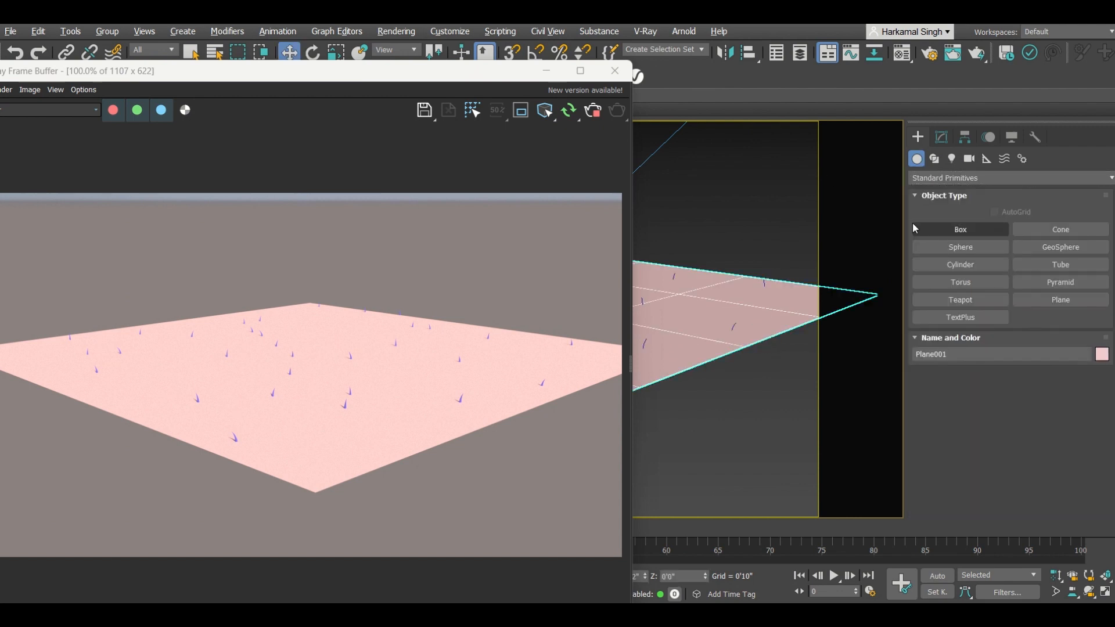
{"action": "left_click", "coordinate": [941, 138]}
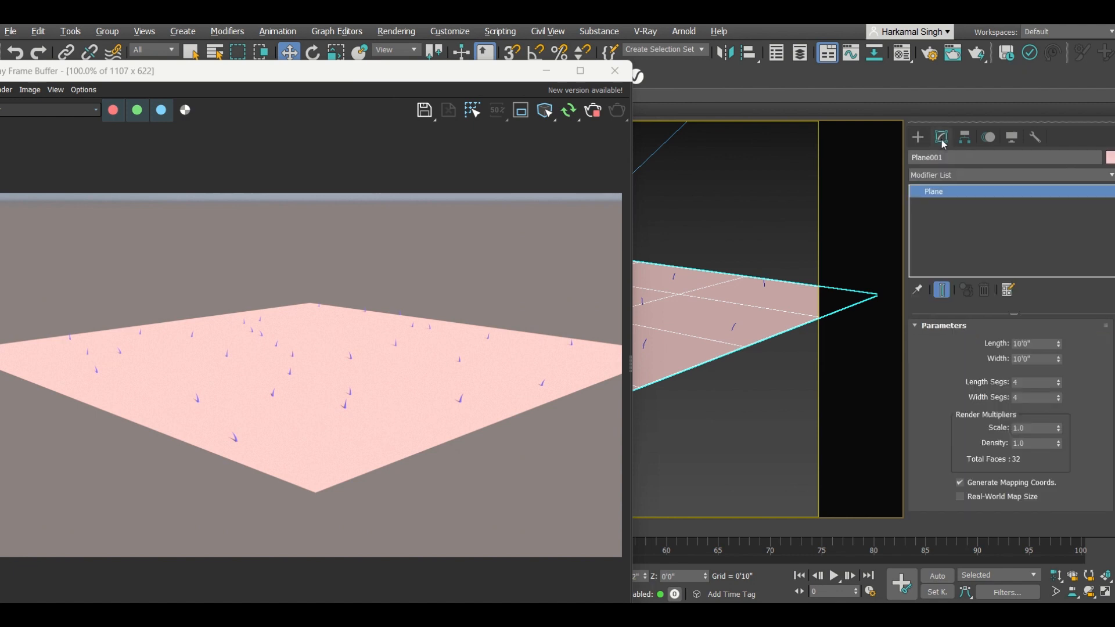
{"action": "left_click", "coordinate": [1019, 382]}
{"action": "type", "text": "30"}
{"action": "key", "text": "Return"}
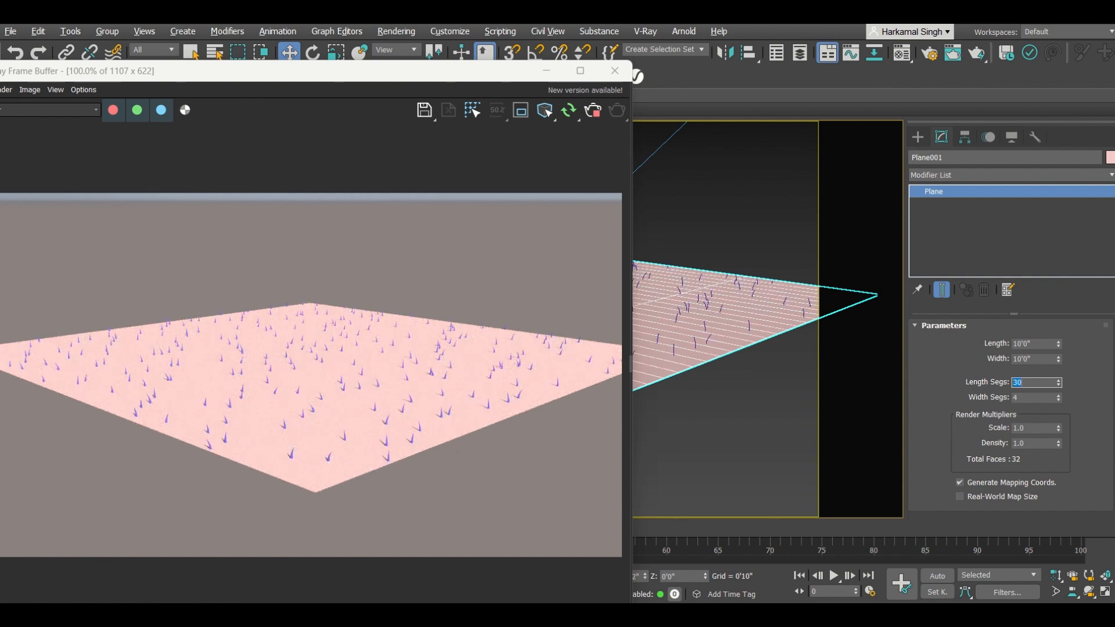
{"action": "key", "text": "Tab"}
{"action": "type", "text": "30"}
{"action": "key", "text": "Return"}
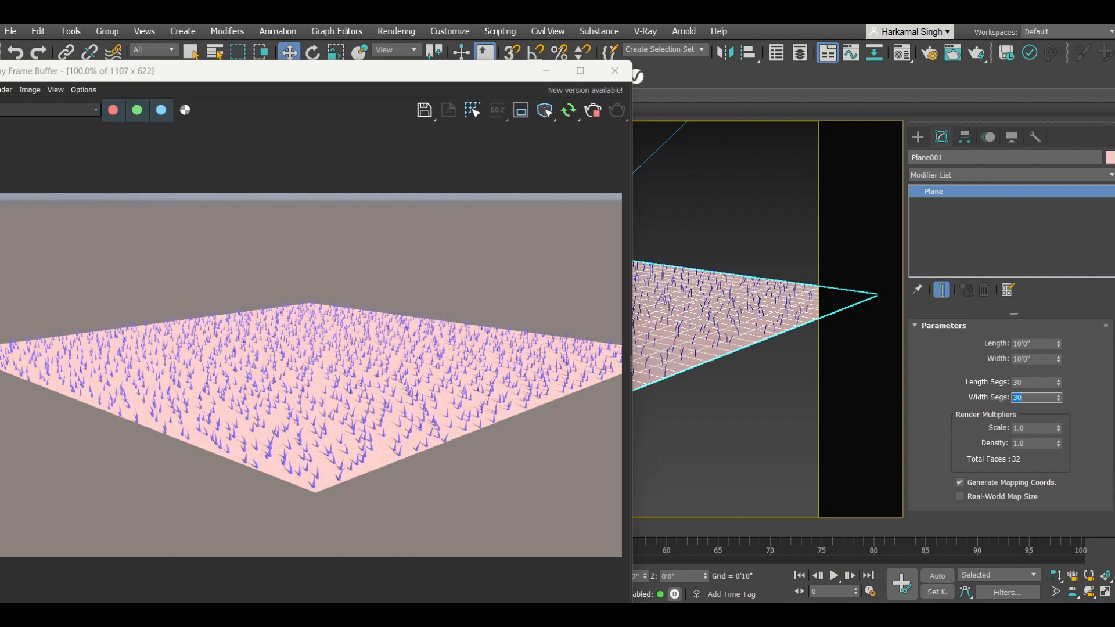
Step: Raise the plane's Length Segs and Width Segs to 50 and inspect the denser grass in the render
{"action": "key", "text": "shift+Tab"}
{"action": "type", "text": "50"}
{"action": "key", "text": "Return"}
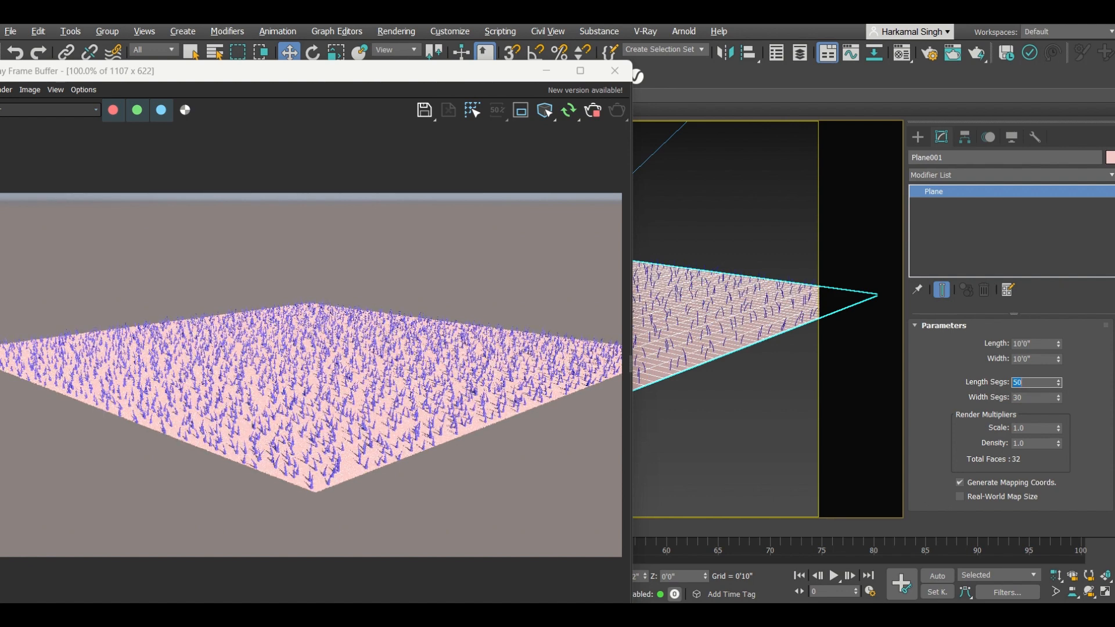
{"action": "key", "text": "Tab"}
{"action": "type", "text": "50"}
{"action": "key", "text": "Return"}
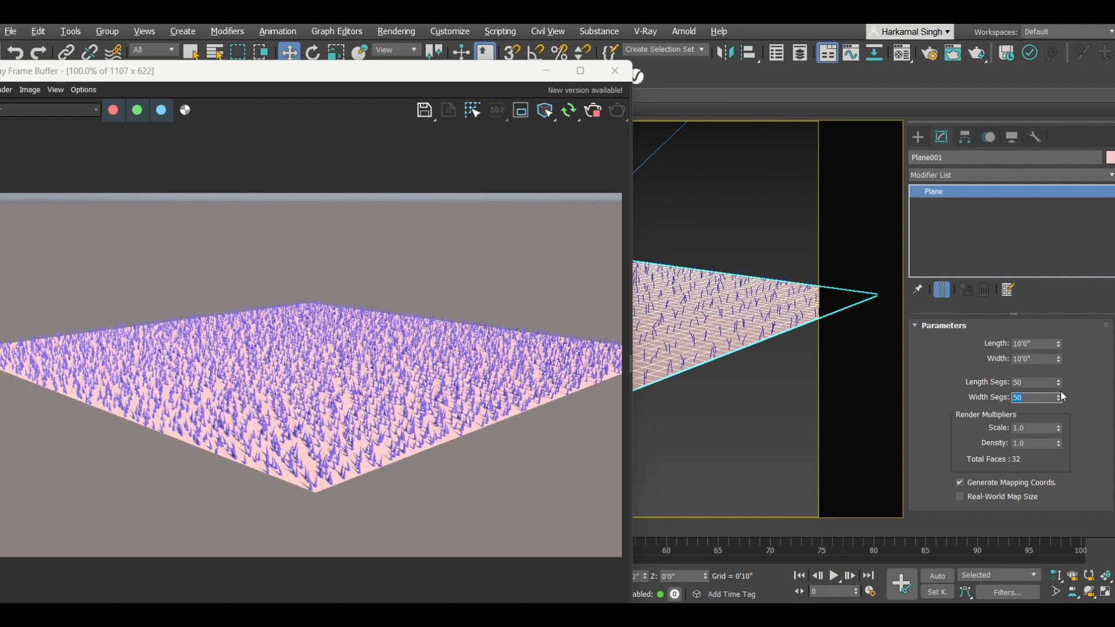
{"action": "scroll", "coordinate": [328, 472], "scroll_direction": "up", "scroll_amount": 1}
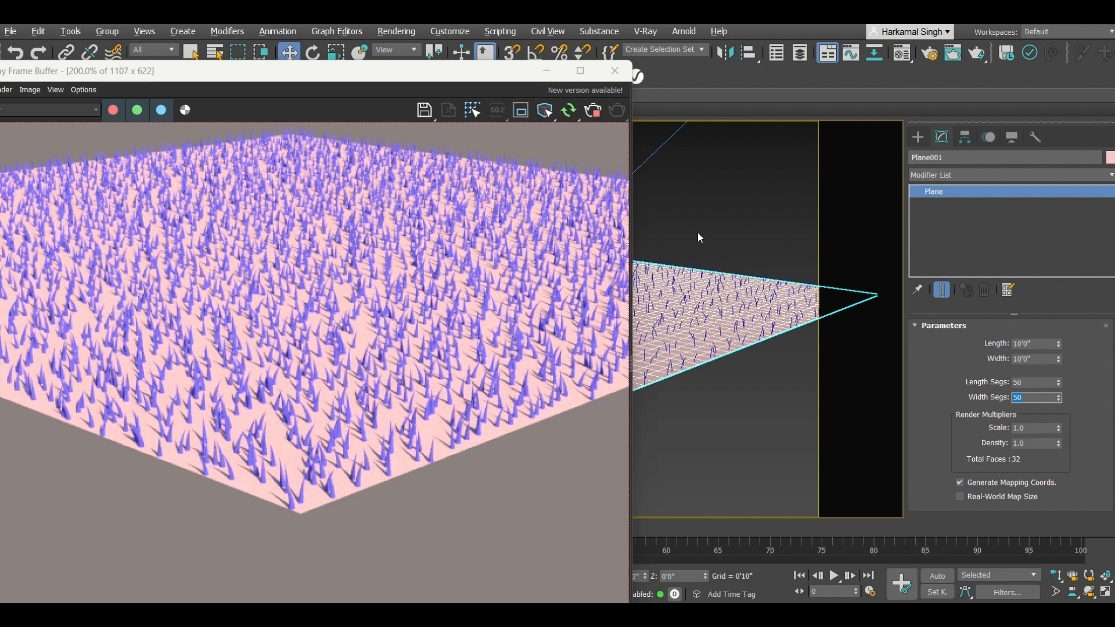
Step: Select the VRayFur object and set its Per face distribution count to 10
{"action": "left_click", "coordinate": [726, 231]}
{"action": "left_click", "coordinate": [684, 287]}
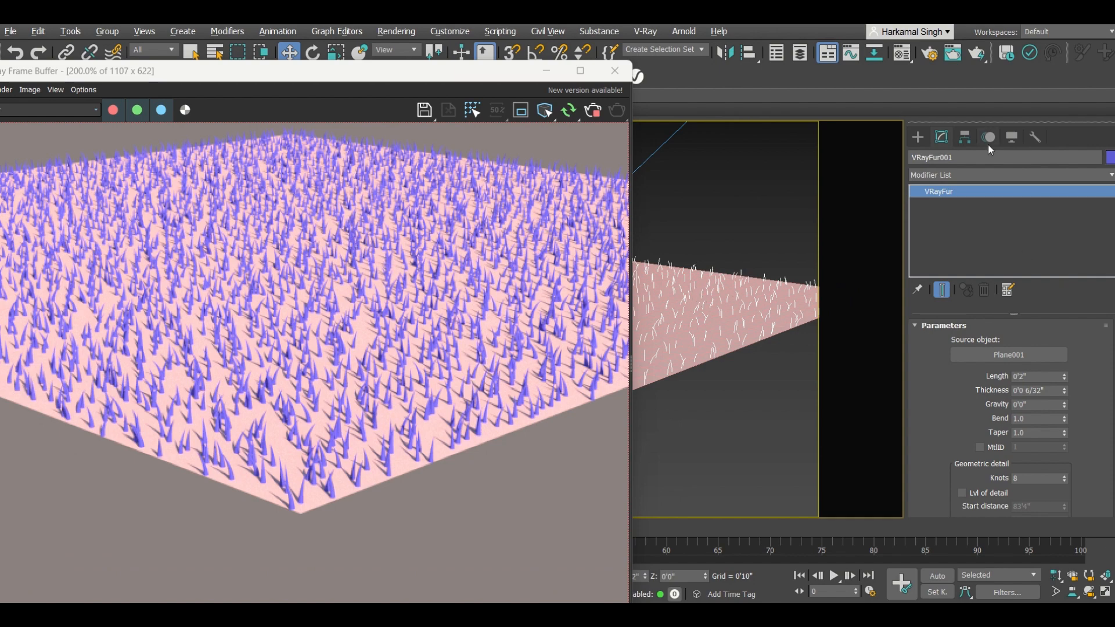
{"action": "scroll", "coordinate": [946, 408], "scroll_direction": "down", "scroll_amount": 3}
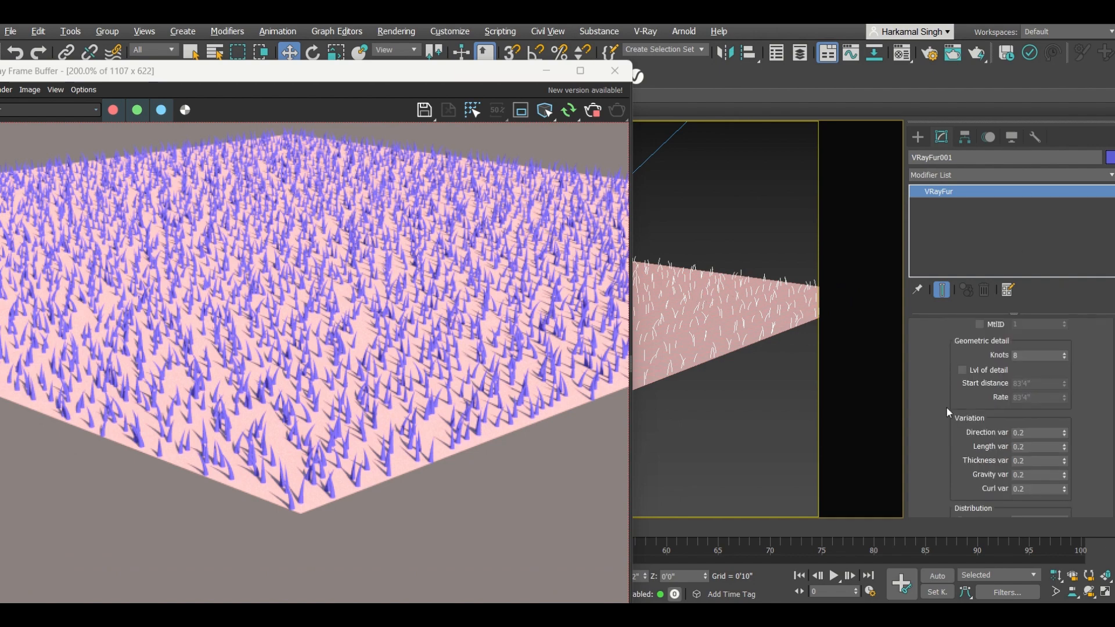
{"action": "scroll", "coordinate": [941, 422], "scroll_direction": "down", "scroll_amount": 1}
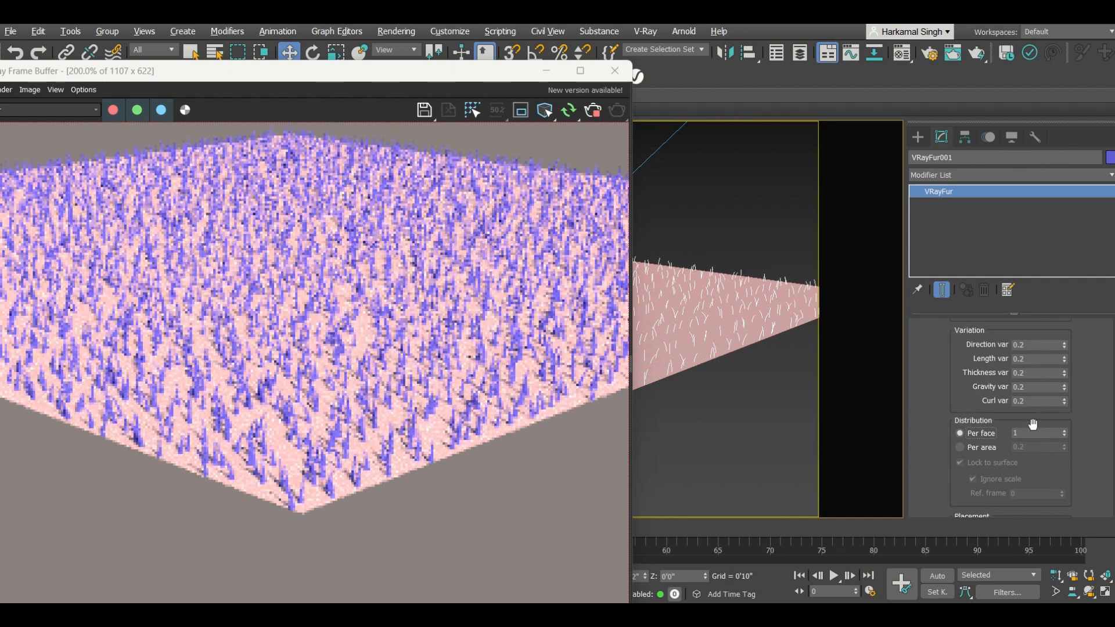
{"action": "left_click", "coordinate": [1013, 432]}
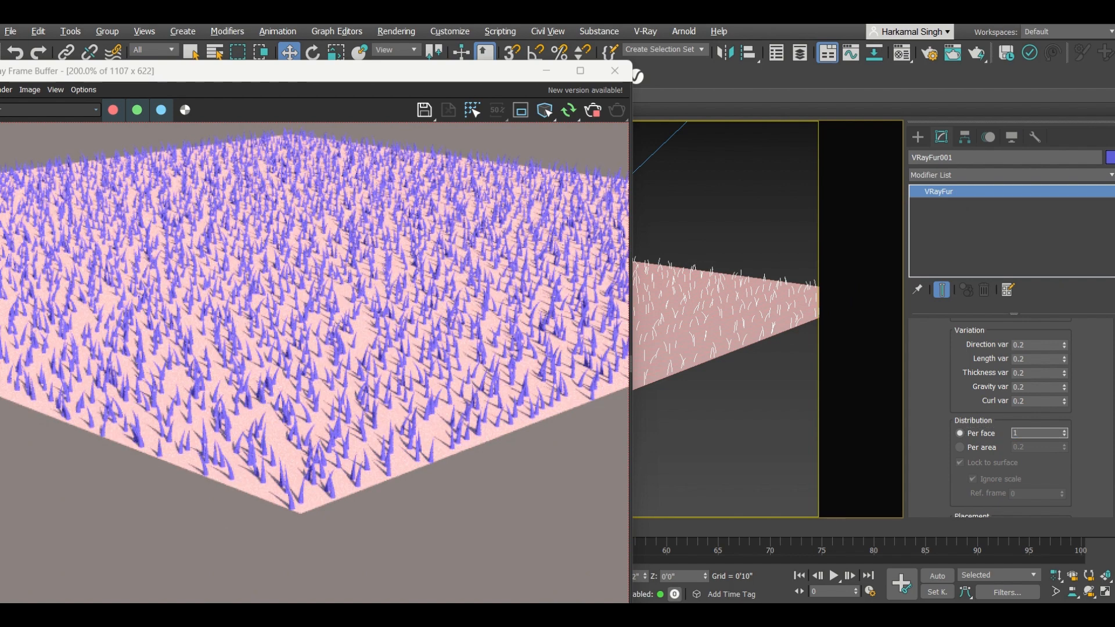
{"action": "type", "text": "0"}
{"action": "key", "text": "Return"}
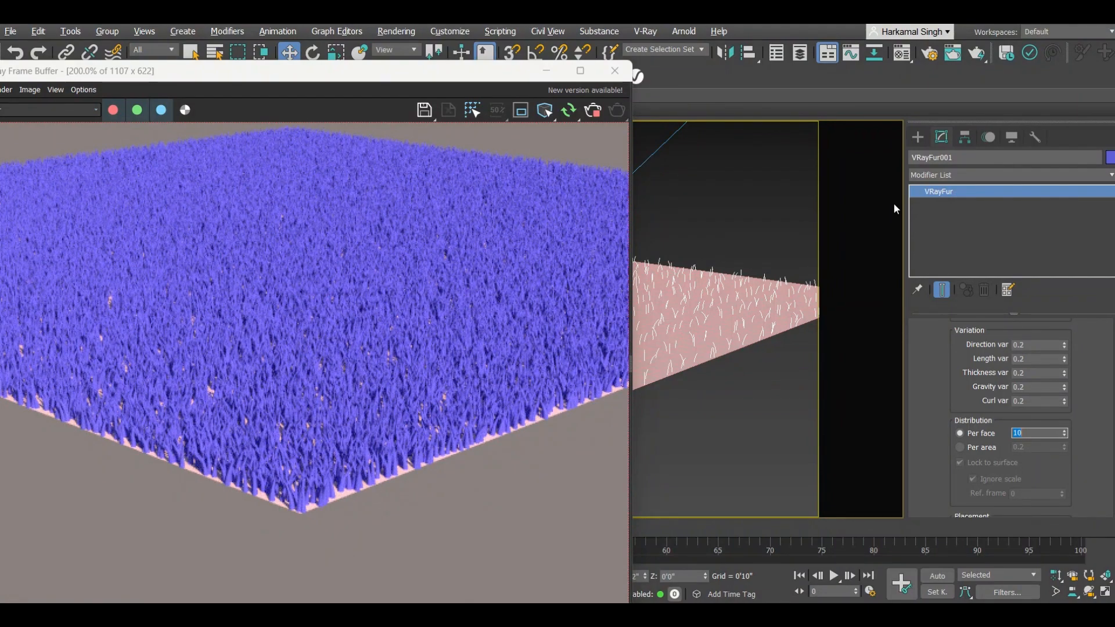
Step: Reduce the fur Thickness to 0'0 3/32"
{"action": "scroll", "coordinate": [924, 373], "scroll_direction": "up", "scroll_amount": 3}
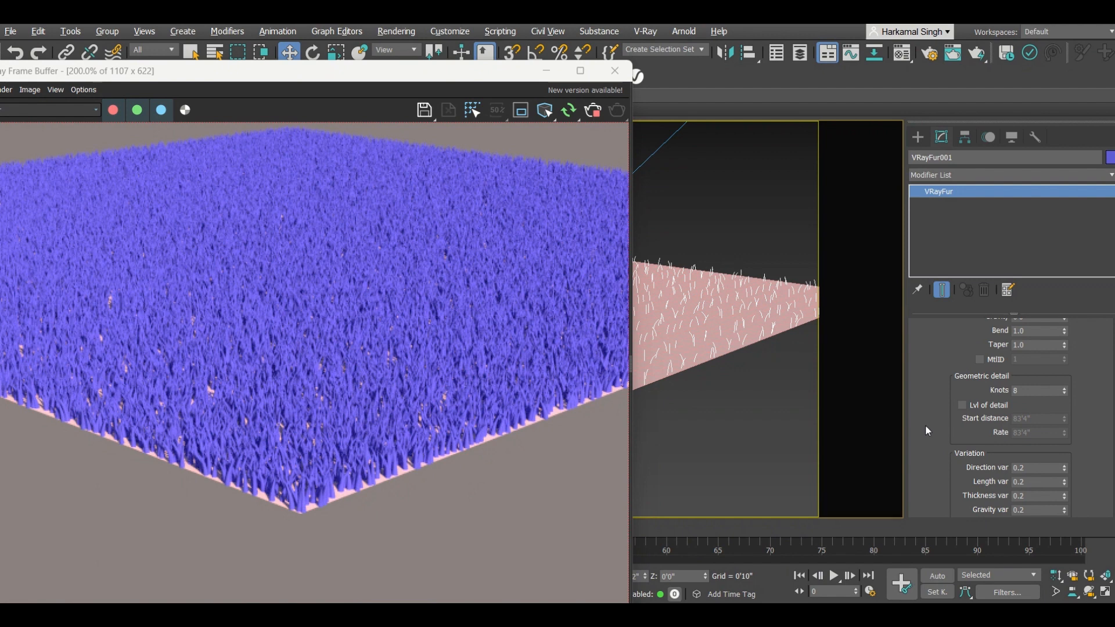
{"action": "scroll", "coordinate": [924, 430], "scroll_direction": "up", "scroll_amount": 1}
{"action": "scroll", "coordinate": [929, 422], "scroll_direction": "up", "scroll_amount": 1}
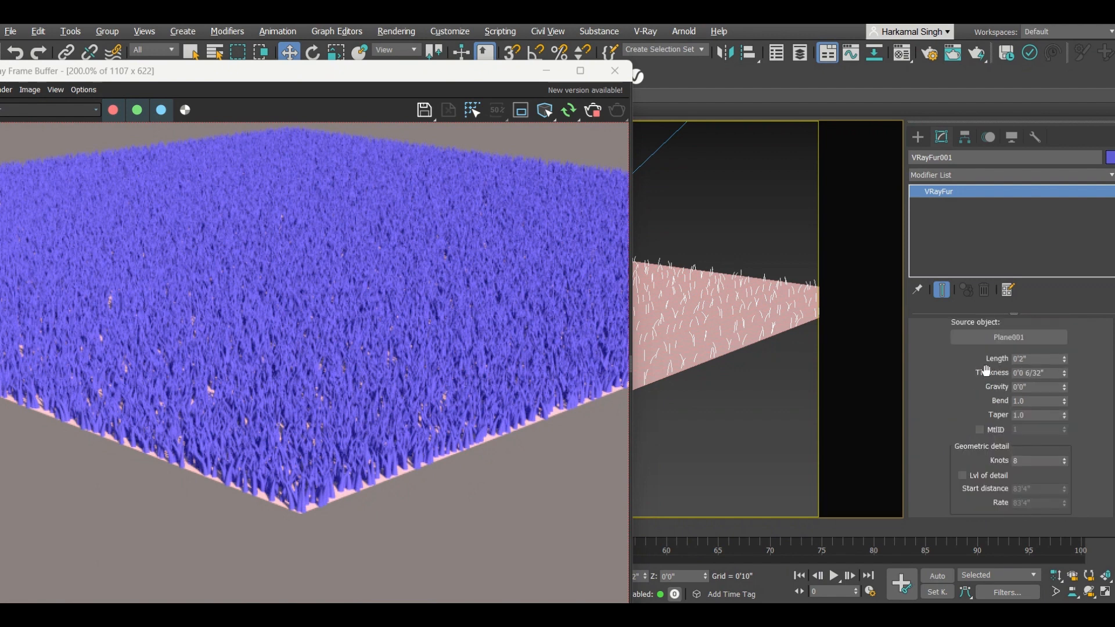
{"action": "right_click", "coordinate": [1065, 374]}
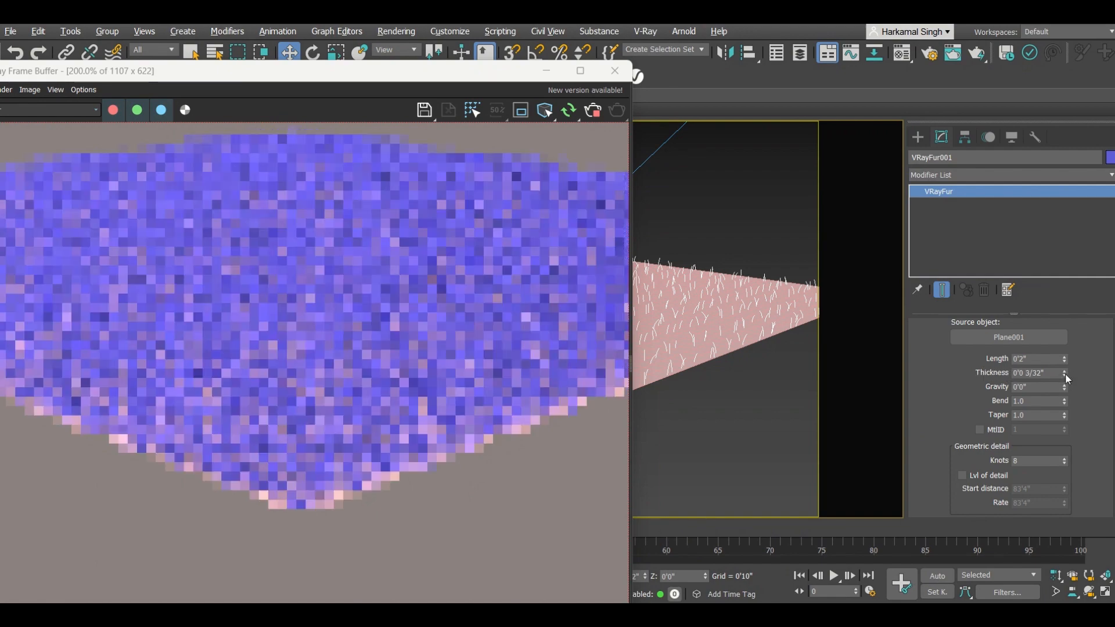
{"action": "left_click", "coordinate": [1065, 370]}
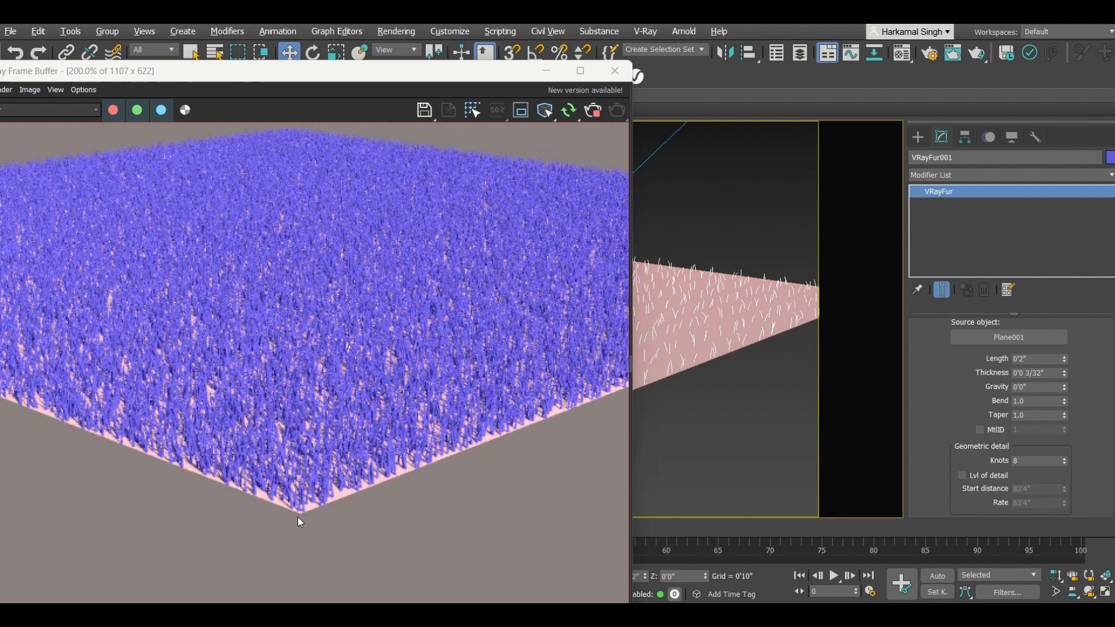
Step: Set the fur Length to 0'3" and inspect the result in the render
{"action": "scroll", "coordinate": [313, 476], "scroll_direction": "up", "scroll_amount": 1}
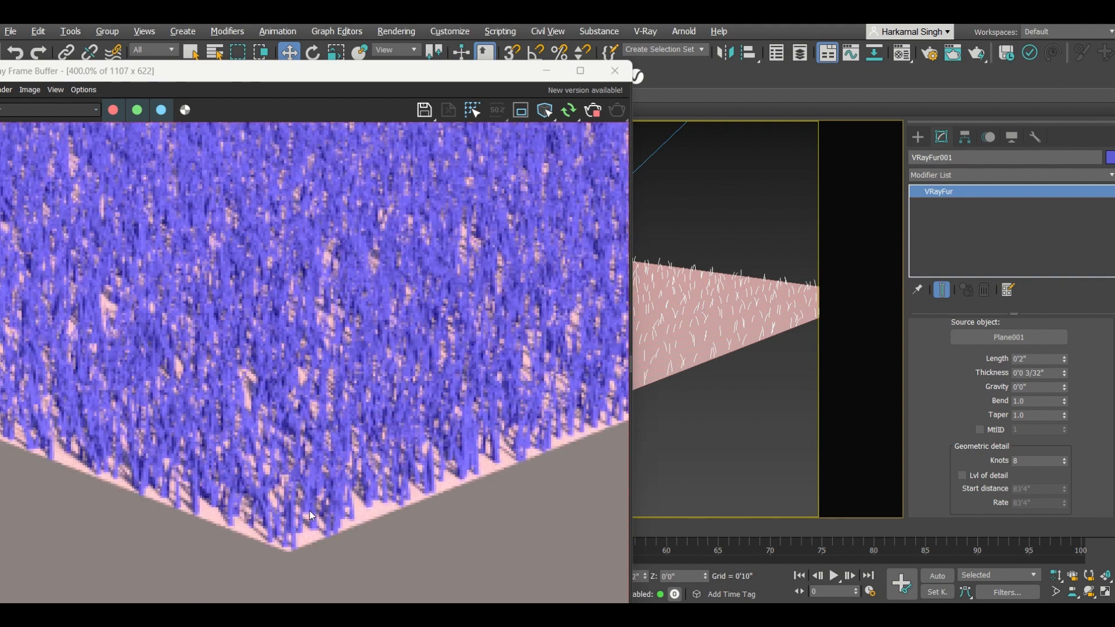
{"action": "scroll", "coordinate": [353, 431], "scroll_direction": "down", "scroll_amount": 1}
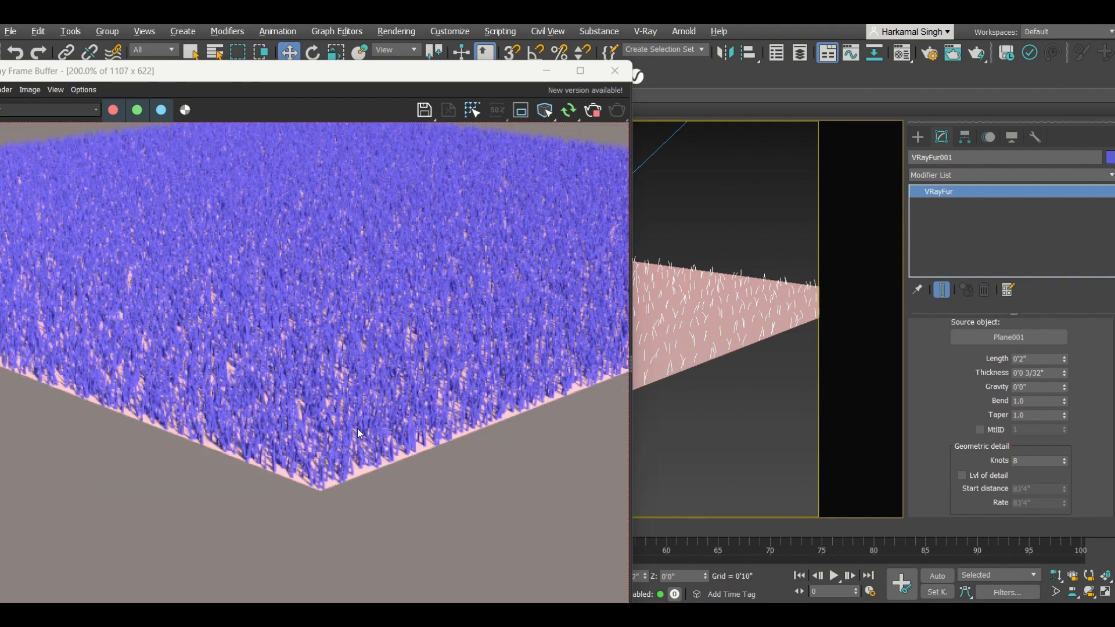
{"action": "double_click", "coordinate": [1033, 358]}
{"action": "type", "text": "3"}
{"action": "key", "text": "Return"}
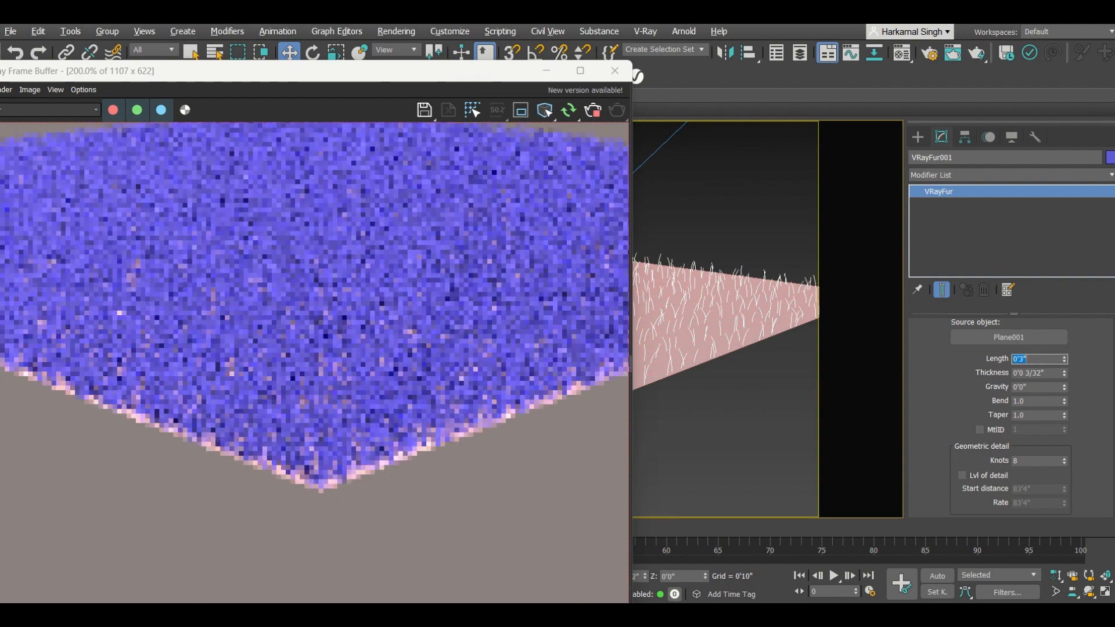
{"action": "scroll", "coordinate": [486, 372], "scroll_direction": "down", "scroll_amount": 2}
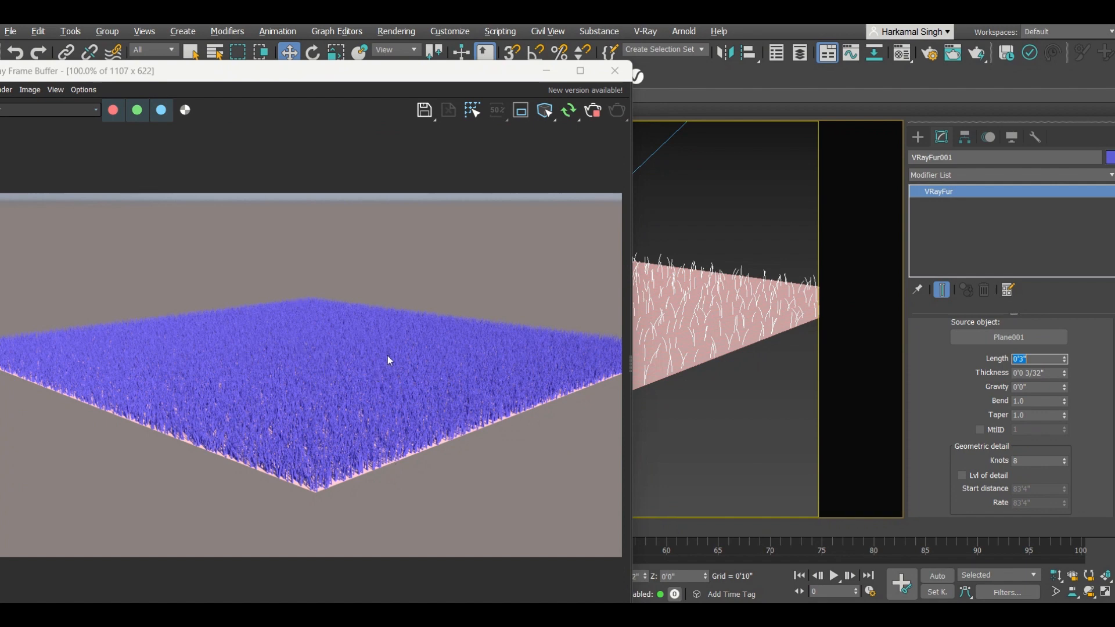
Step: Re-render the scene with the updated fur settings and clear the selection
{"action": "left_click", "coordinate": [918, 138]}
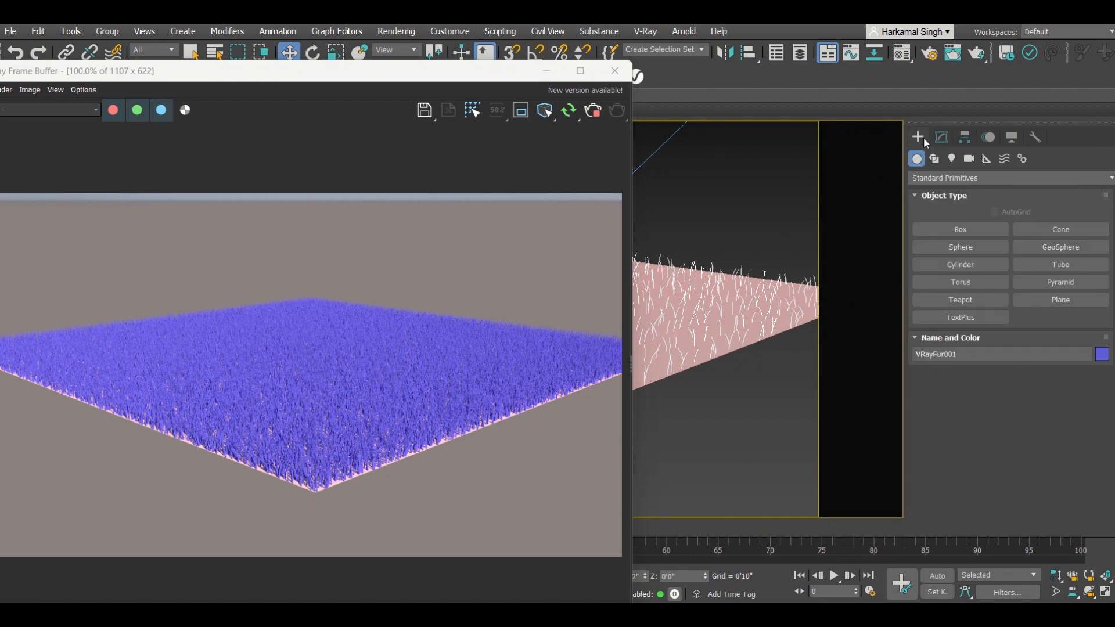
{"action": "left_click", "coordinate": [593, 115]}
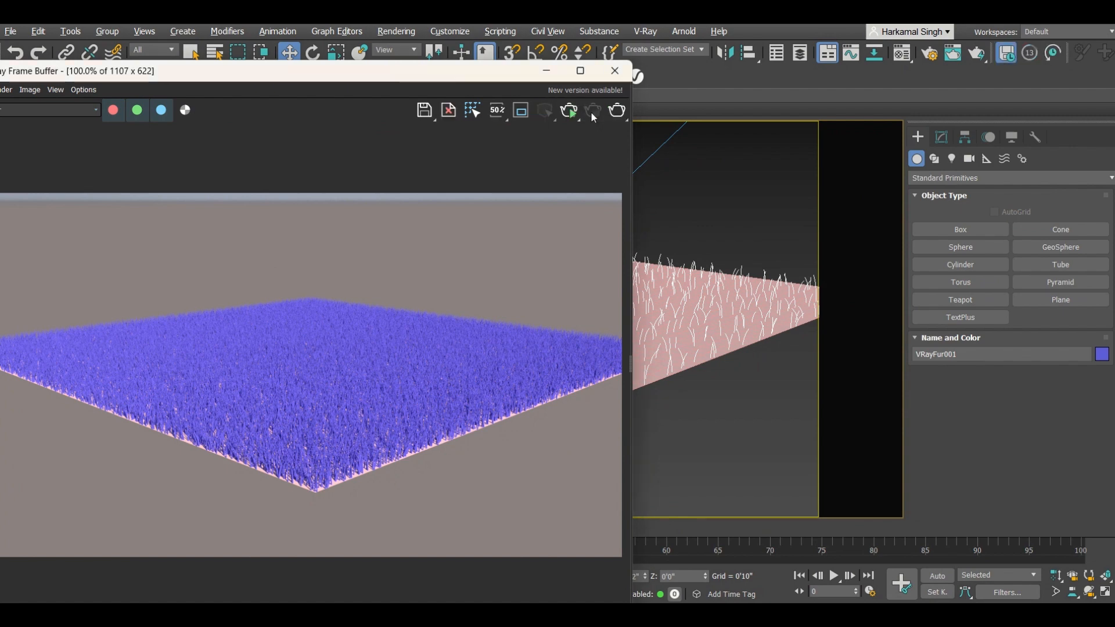
{"action": "left_click", "coordinate": [767, 204]}
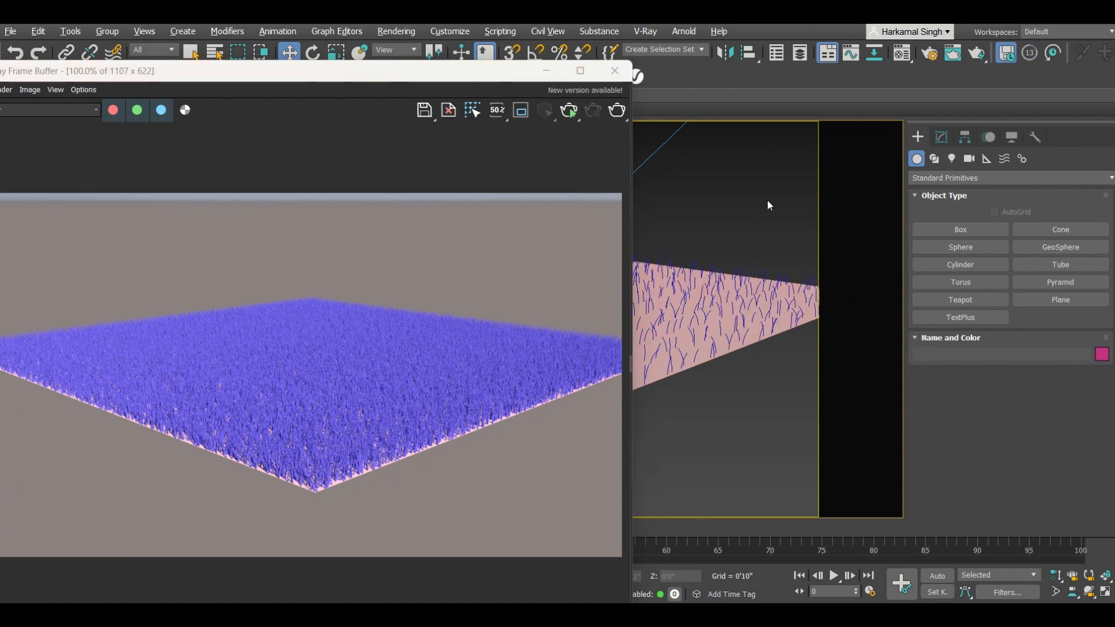
Step: Open the Material Editor and browse the Ground category of the V-Ray Material Library
{"action": "key", "text": "m"}
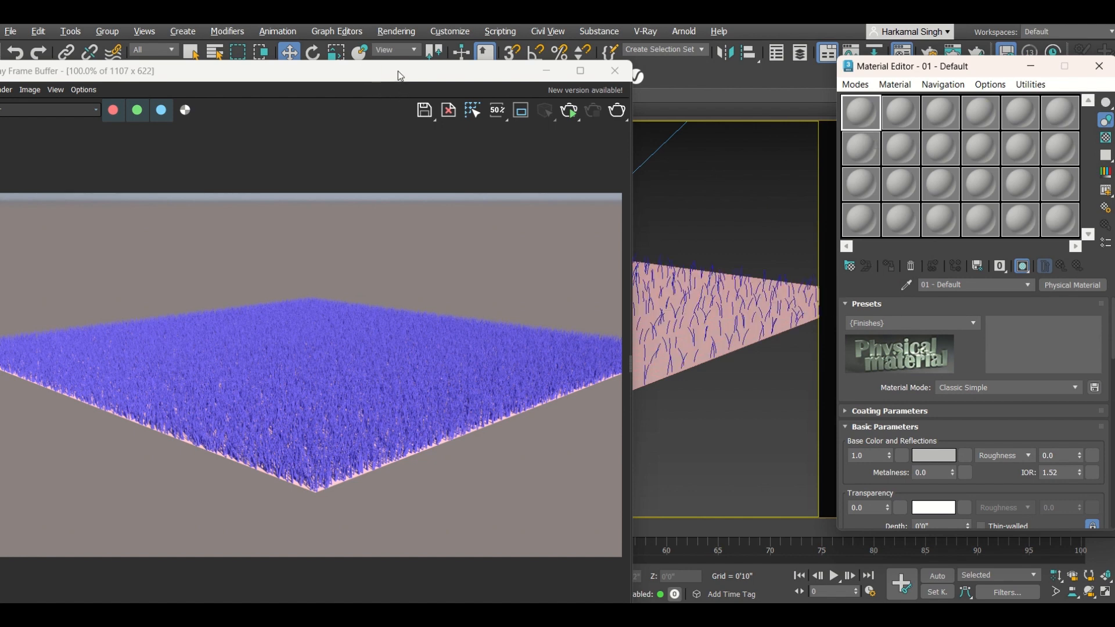
{"action": "left_click_drag", "start_coordinate": [398, 71], "coordinate": [448, 115]}
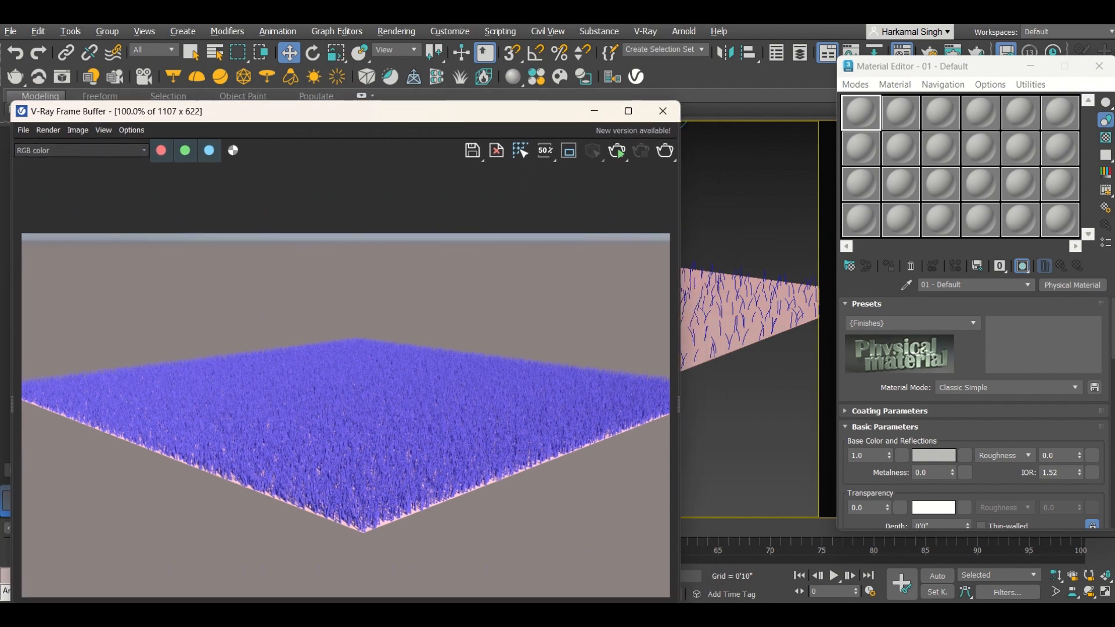
{"action": "left_click", "coordinate": [540, 77]}
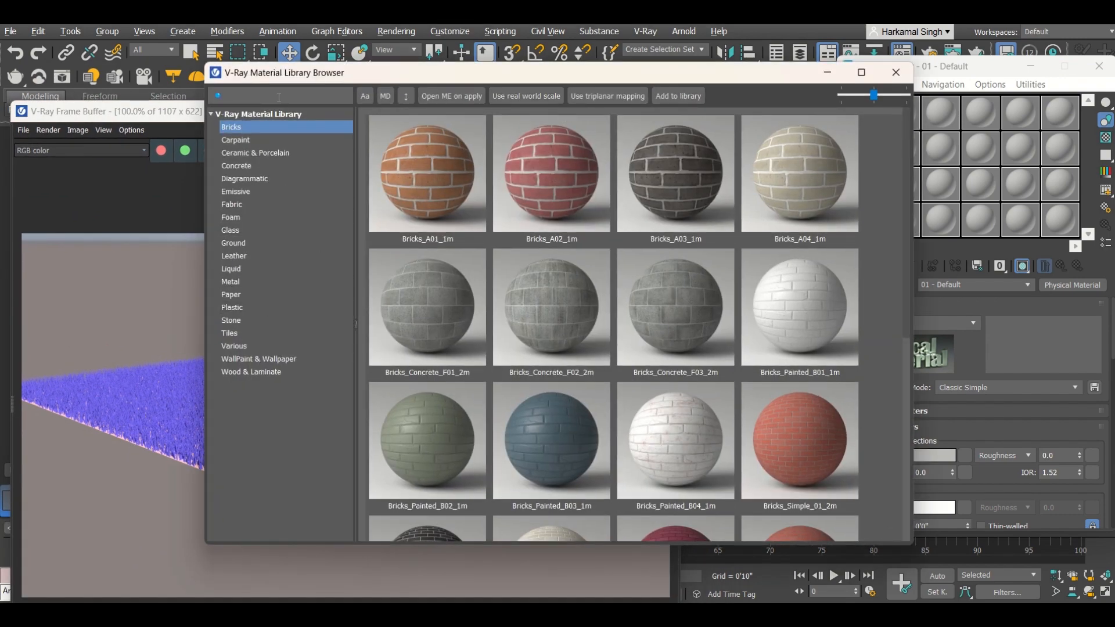
{"action": "left_click", "coordinate": [234, 243]}
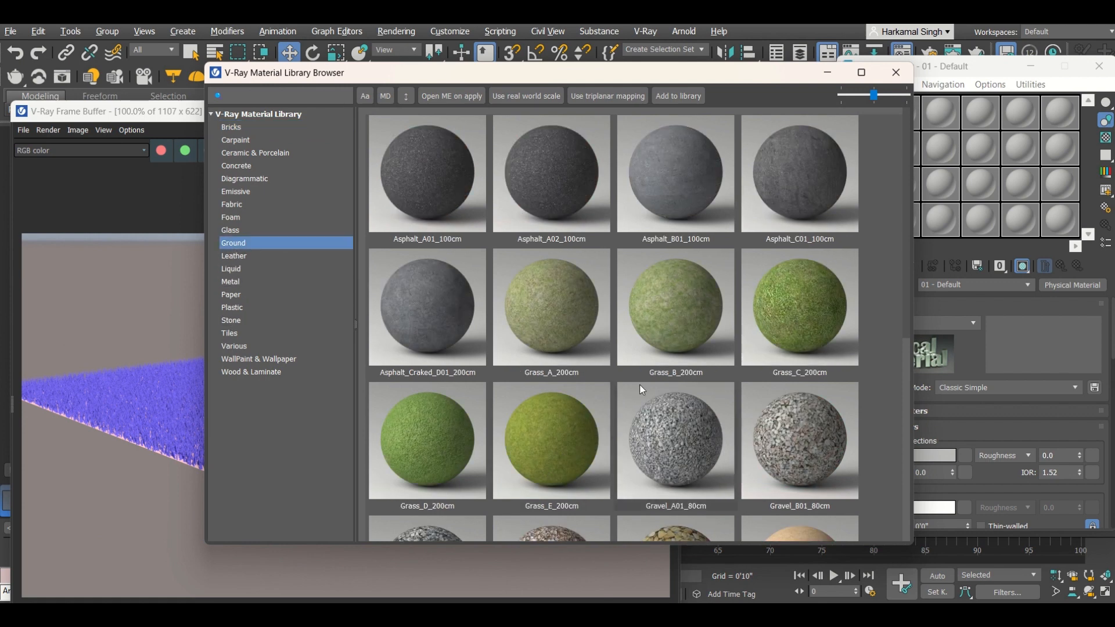
Step: Load the Grass_D_200cm material from the library into the first Material Editor slot
{"action": "left_click_drag", "start_coordinate": [799, 75], "coordinate": [663, 67]}
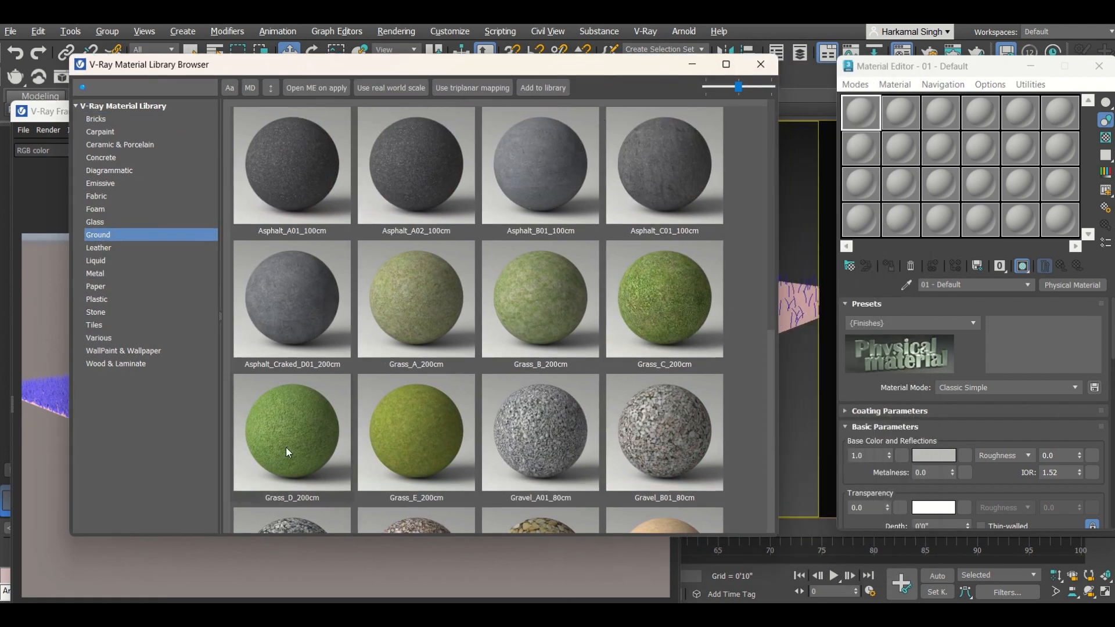
{"action": "scroll", "coordinate": [515, 407], "scroll_direction": "down", "scroll_amount": 5}
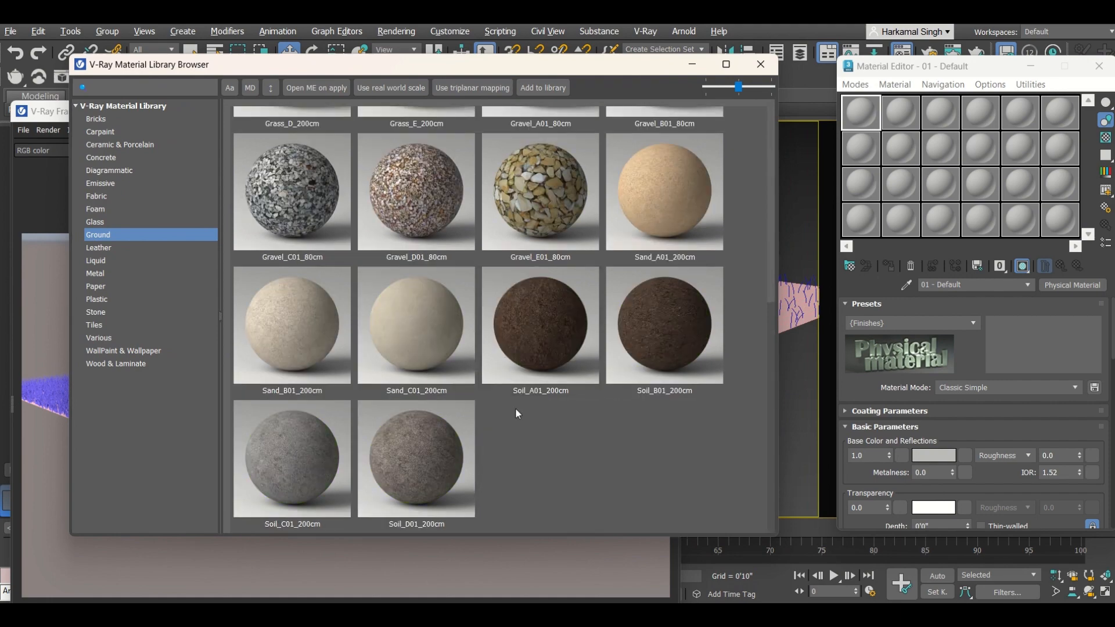
{"action": "scroll", "coordinate": [514, 408], "scroll_direction": "up", "scroll_amount": 5}
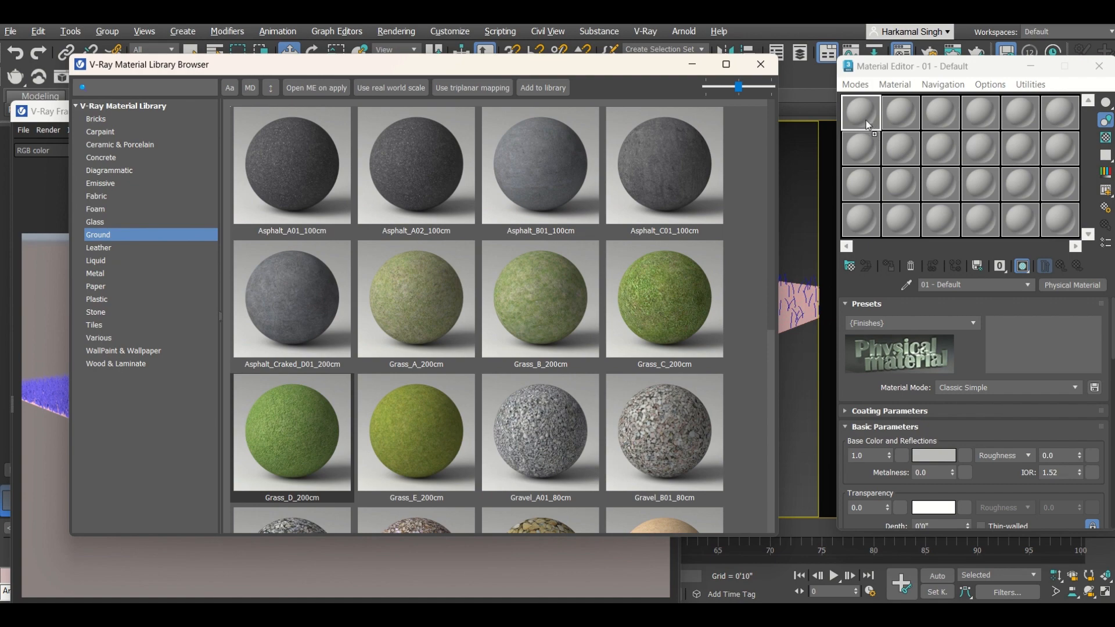
{"action": "left_click_drag", "start_coordinate": [865, 120], "coordinate": [865, 120]}
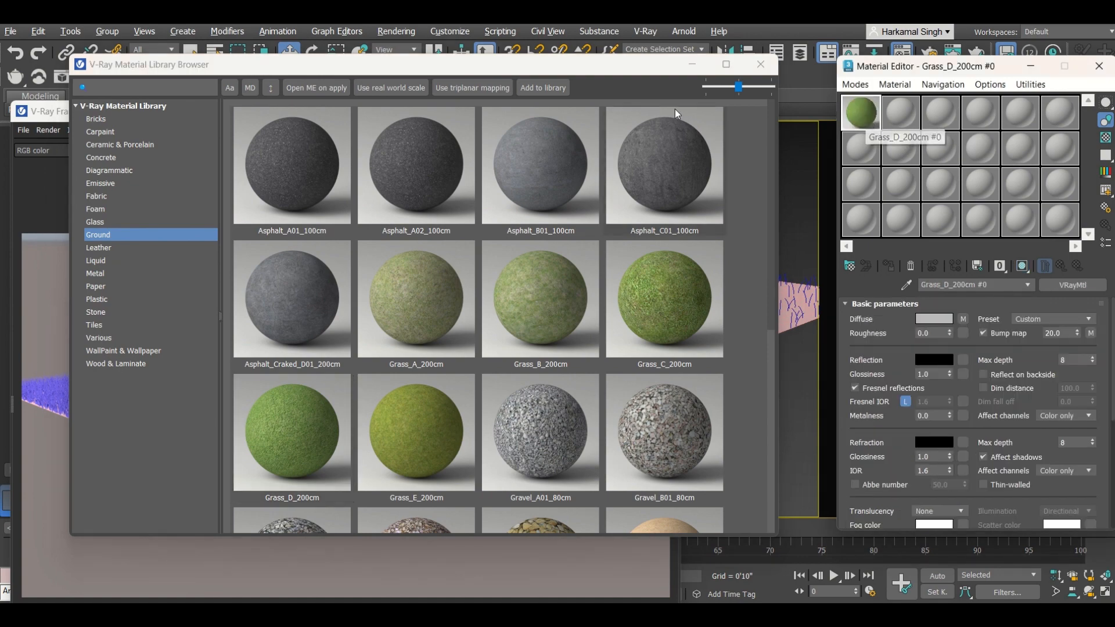
Step: Close the library browser, select the grass in the viewport and assign the Grass_D_200cm material to it
{"action": "left_click", "coordinate": [759, 65]}
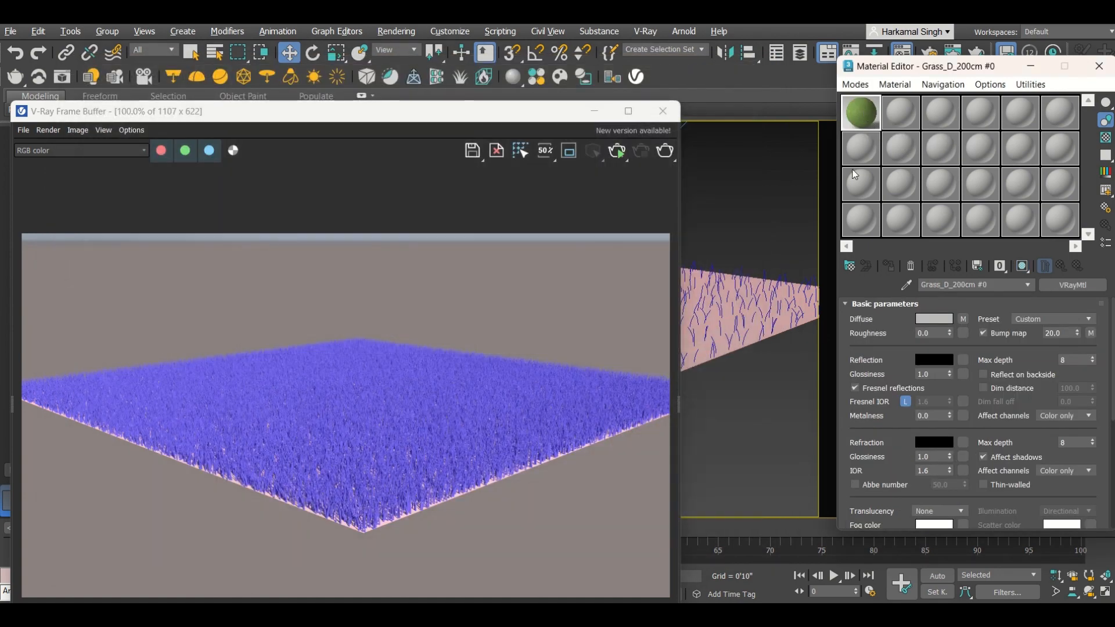
{"action": "left_click", "coordinate": [734, 346]}
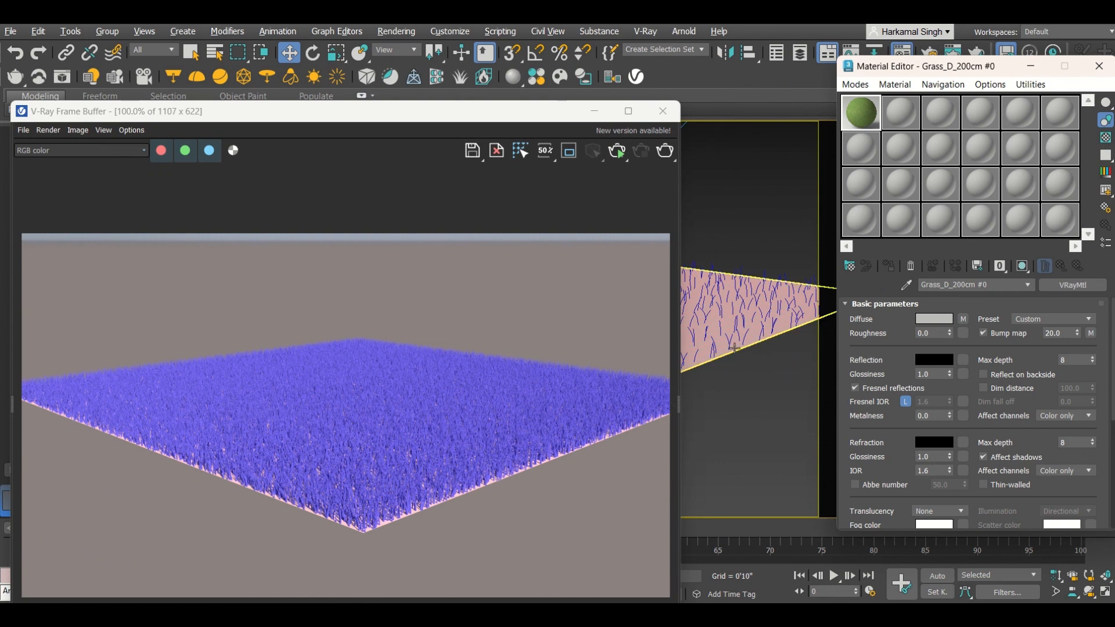
{"action": "left_click", "coordinate": [734, 346]}
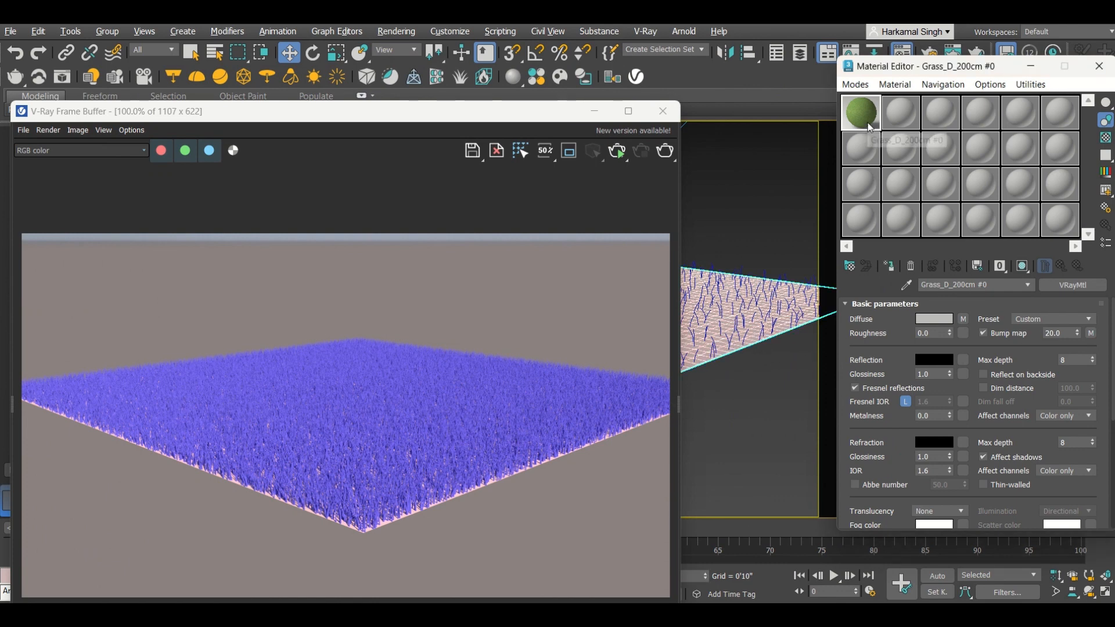
{"action": "left_click", "coordinate": [888, 266]}
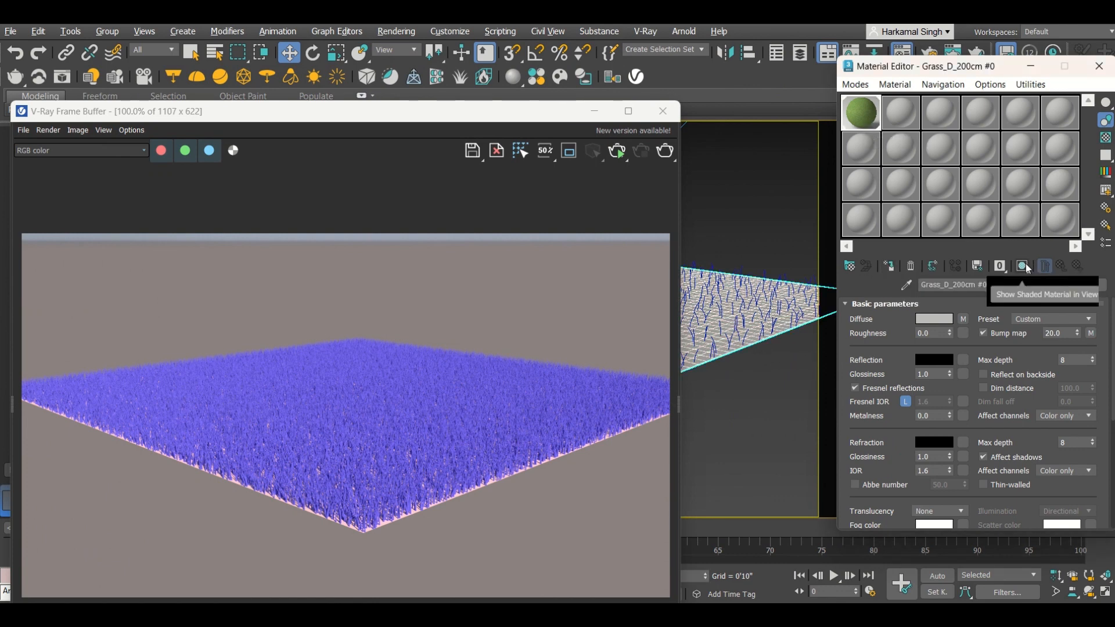
Step: Show the grass material shaded in the viewport and start an interactive V-Ray render
{"action": "left_click", "coordinate": [1023, 266]}
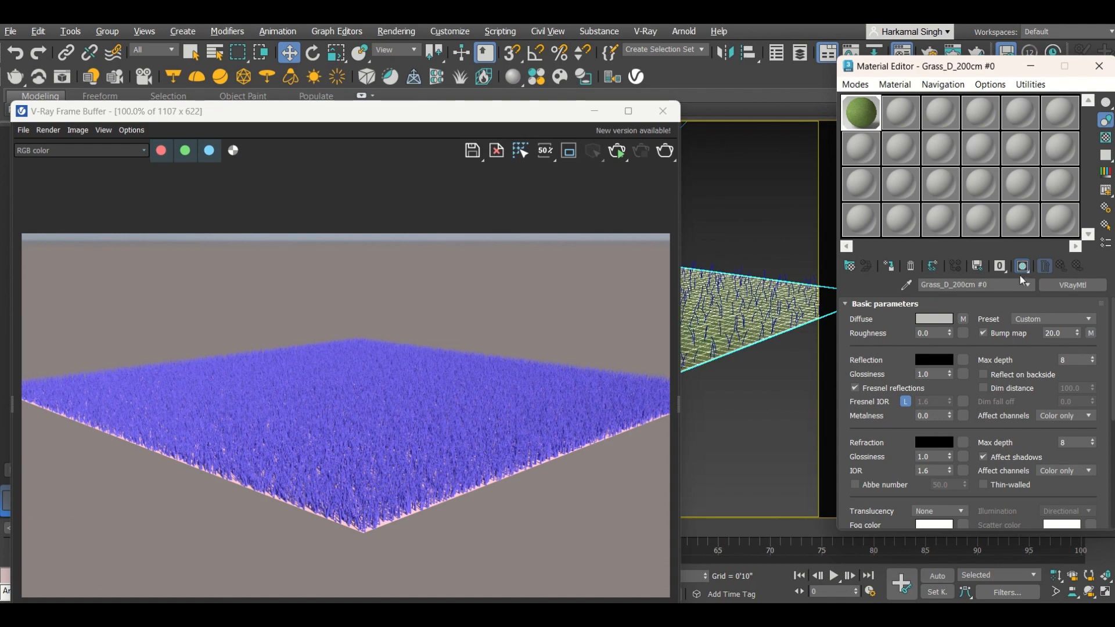
{"action": "left_click", "coordinate": [617, 152]}
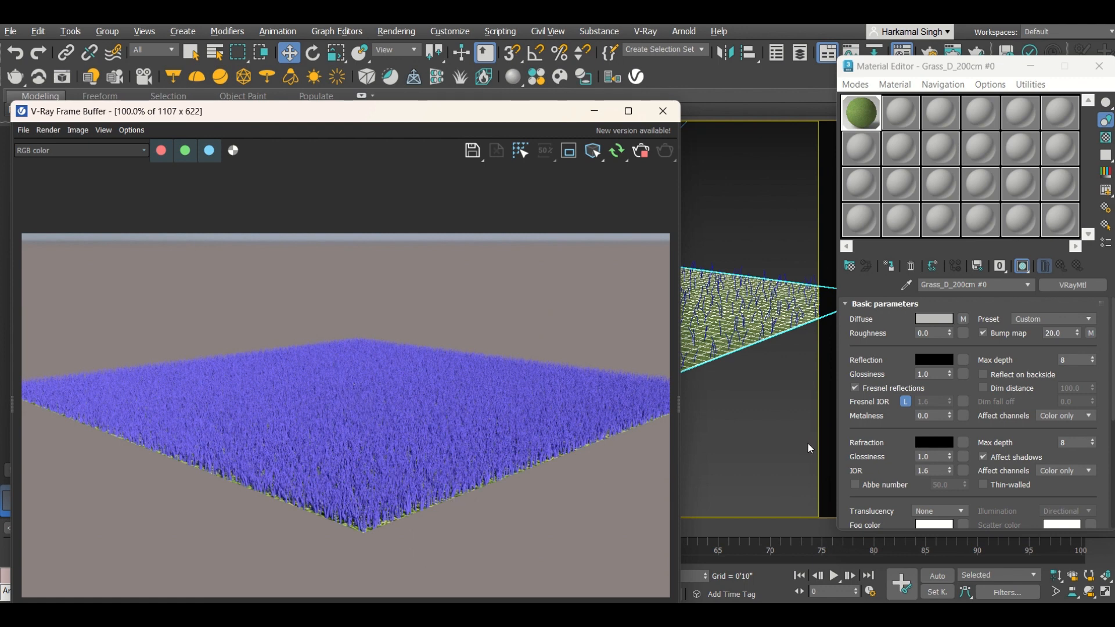
{"action": "left_click", "coordinate": [594, 111]}
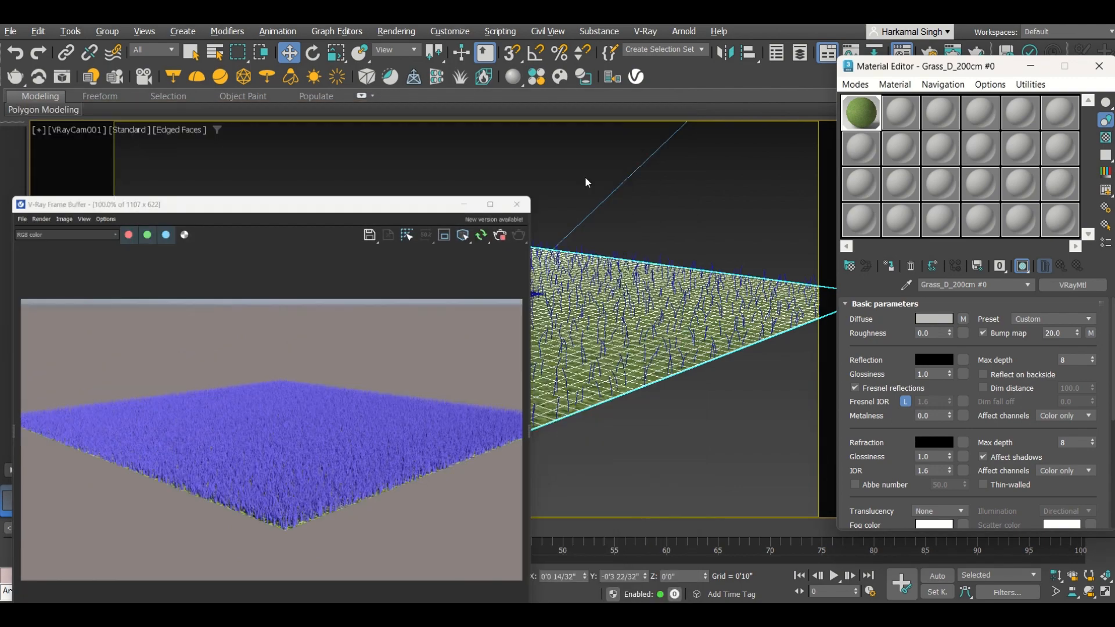
{"action": "left_click", "coordinate": [479, 296]}
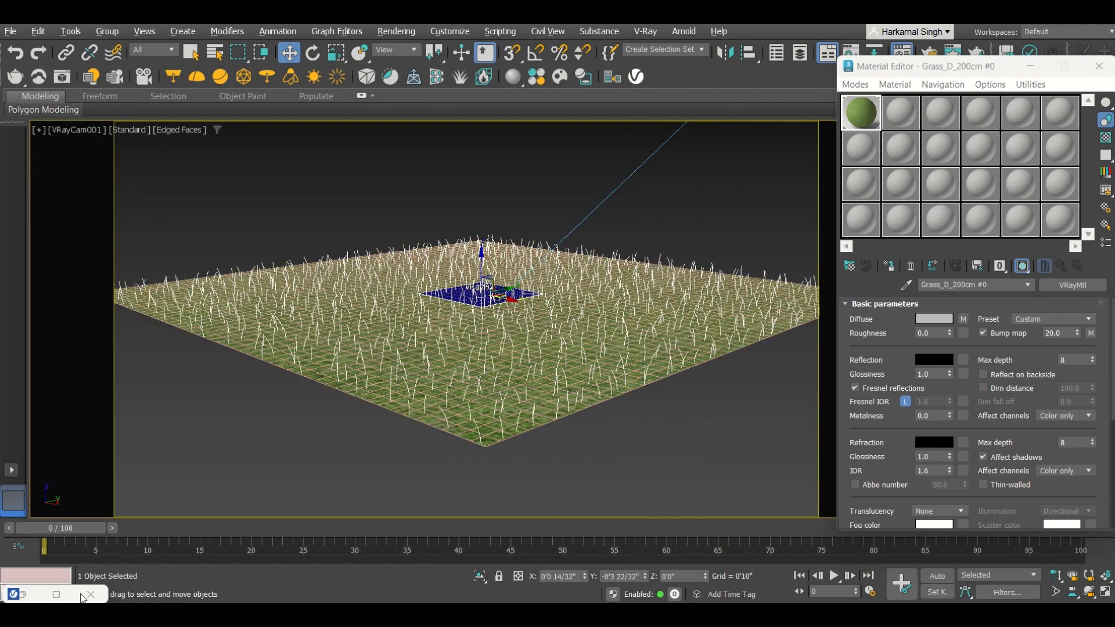
{"action": "left_click", "coordinate": [23, 594]}
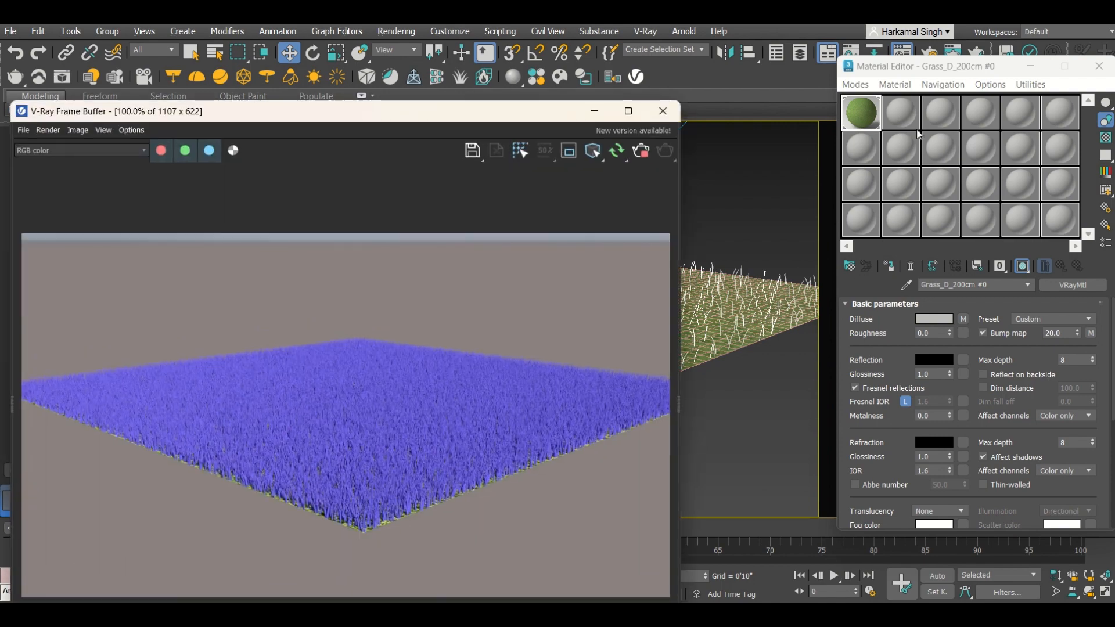
Step: Reassign the Grass_D_200cm material to the selected grass and move the frame buffer window aside
{"action": "left_click", "coordinate": [865, 110]}
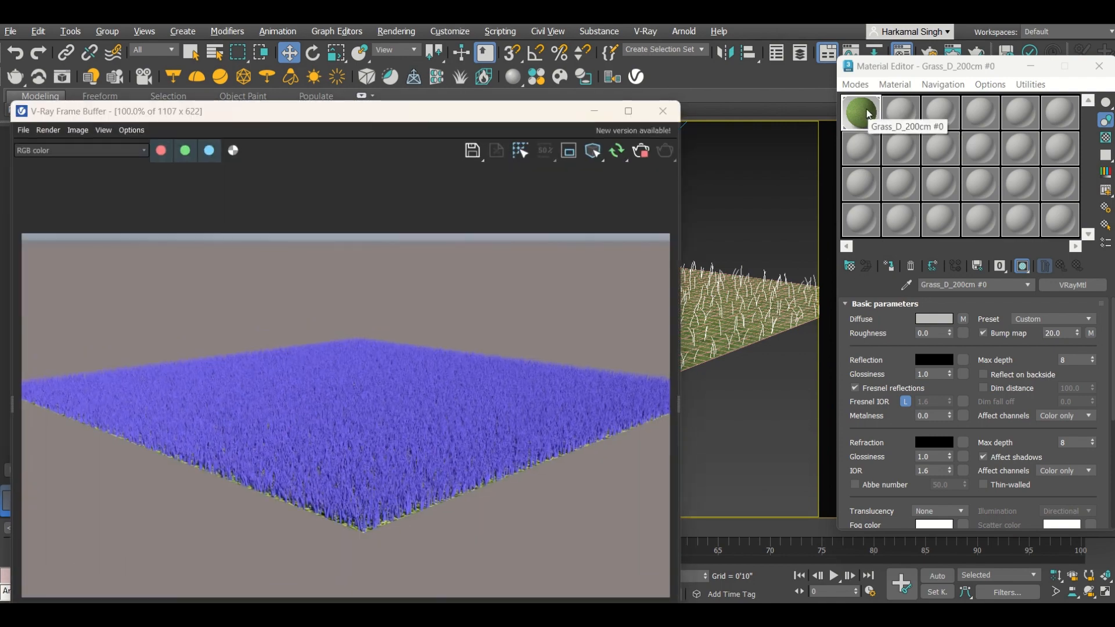
{"action": "left_click", "coordinate": [888, 266]}
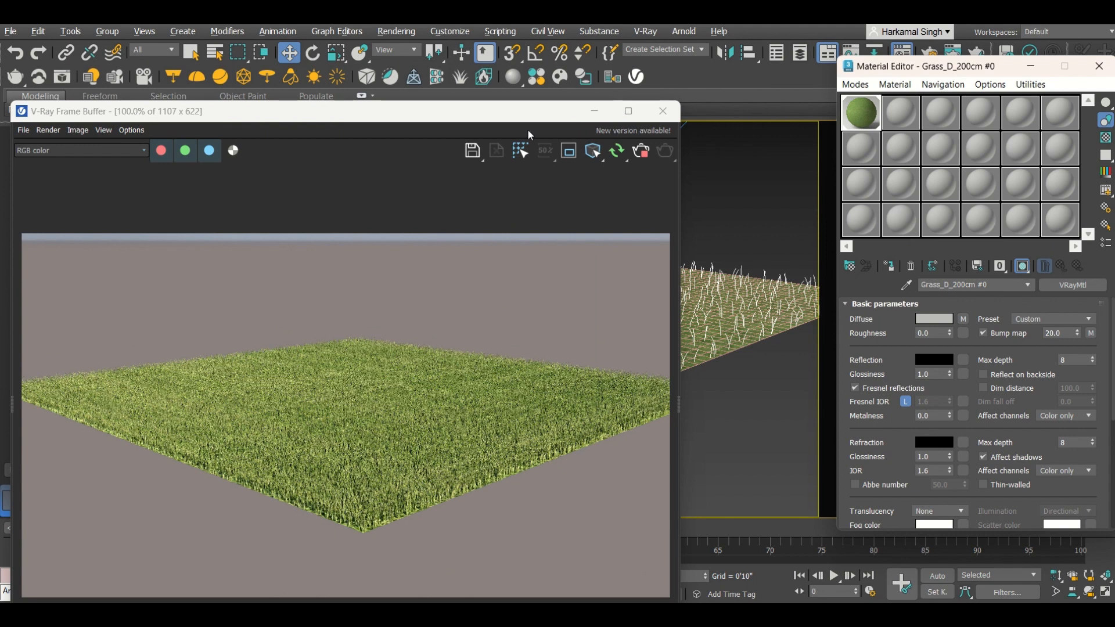
{"action": "left_click_drag", "start_coordinate": [512, 118], "coordinate": [610, 61]}
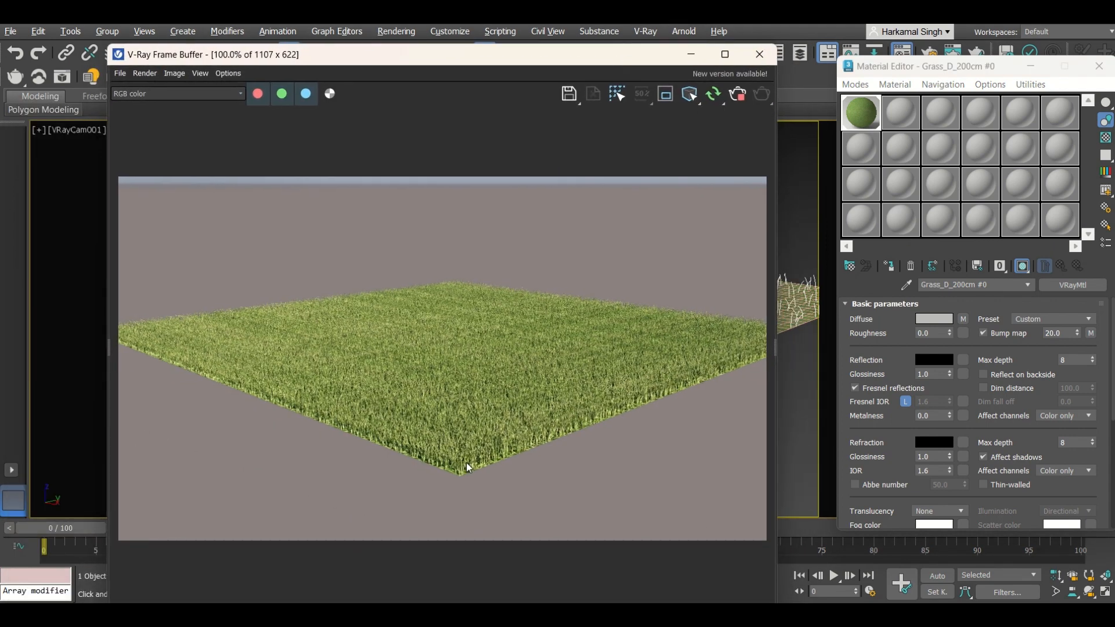
Step: Zoom in and out of the interactive render to inspect the textured grass
{"action": "scroll", "coordinate": [466, 462], "scroll_direction": "up", "scroll_amount": 2}
{"action": "mouse_move", "coordinate": [480, 47]}
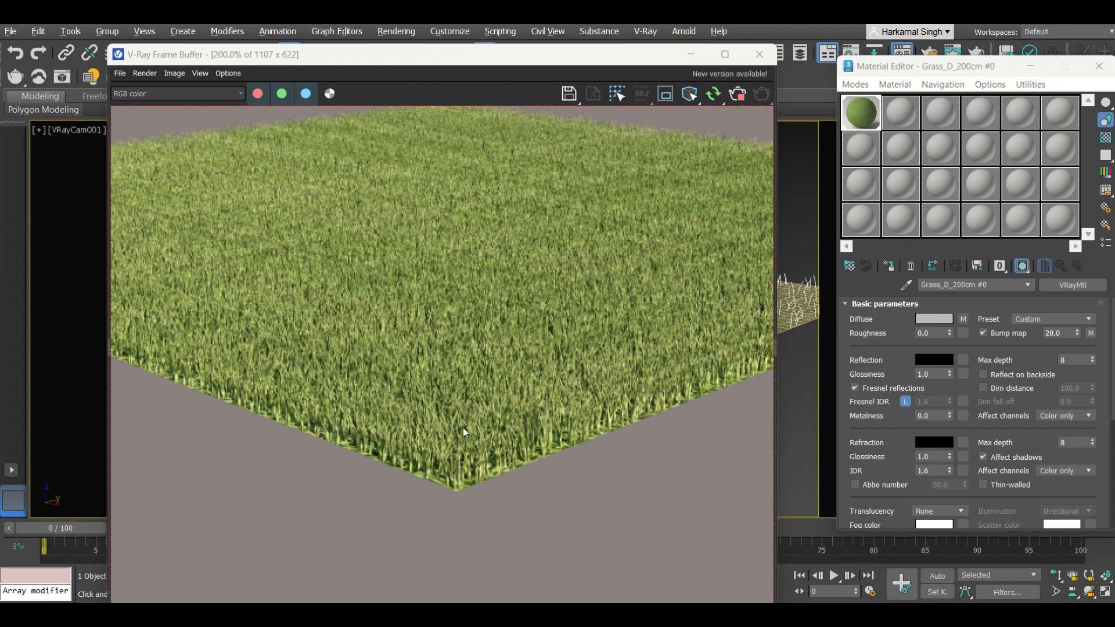
{"action": "scroll", "coordinate": [484, 472], "scroll_direction": "down", "scroll_amount": 4}
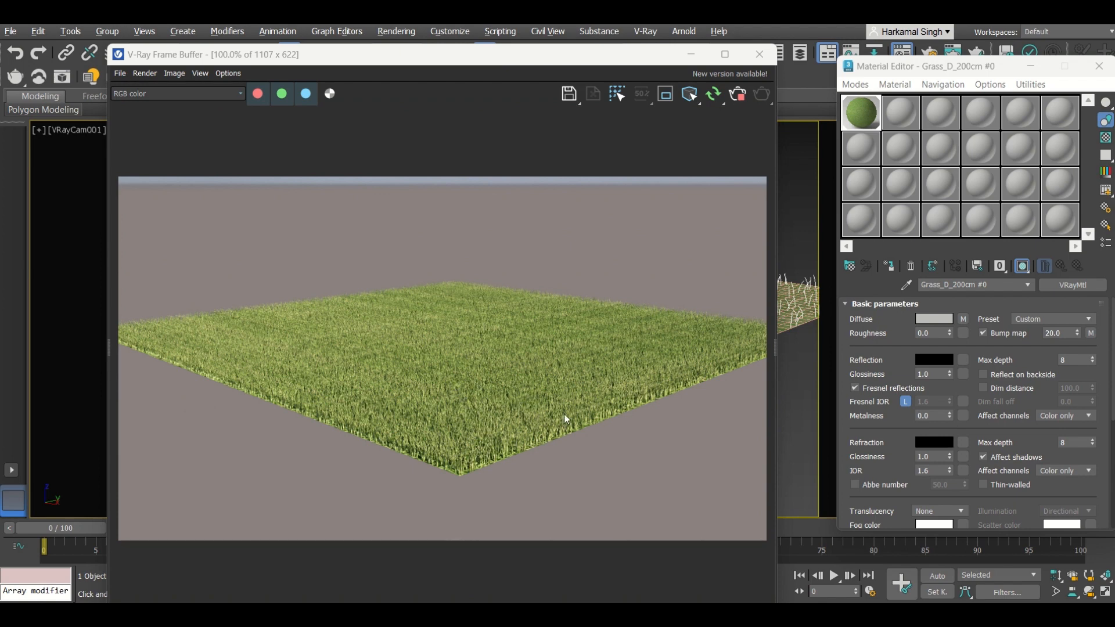
{"action": "scroll", "coordinate": [531, 414], "scroll_direction": "up", "scroll_amount": 4}
{"action": "scroll", "coordinate": [531, 414], "scroll_direction": "down", "scroll_amount": 4}
{"action": "scroll", "coordinate": [456, 456], "scroll_direction": "up", "scroll_amount": 4}
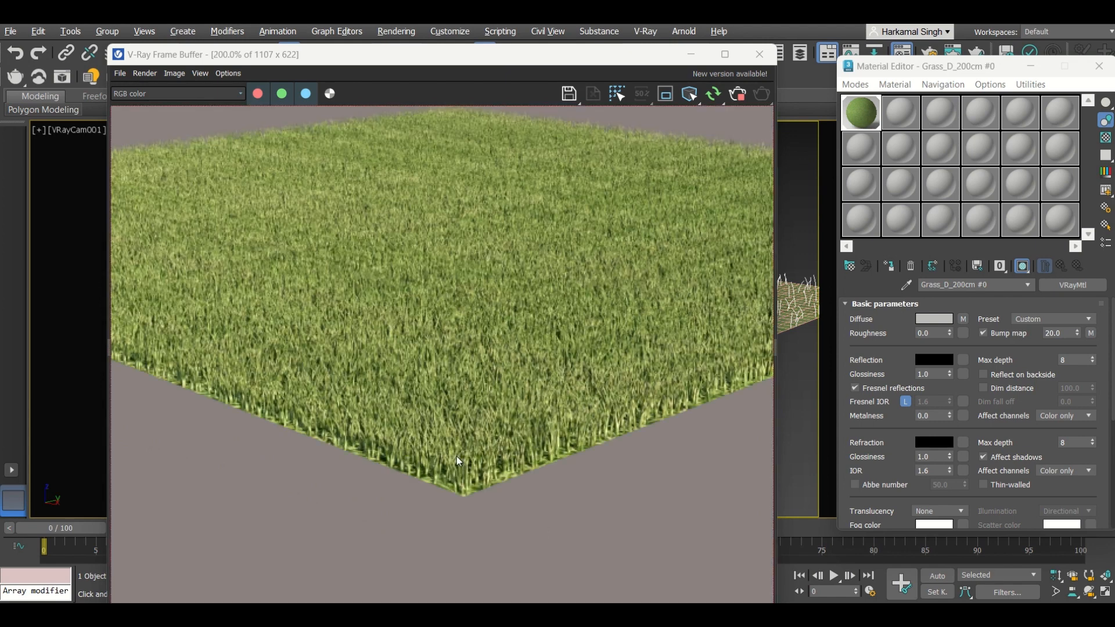
{"action": "scroll", "coordinate": [457, 456], "scroll_direction": "down", "scroll_amount": 4}
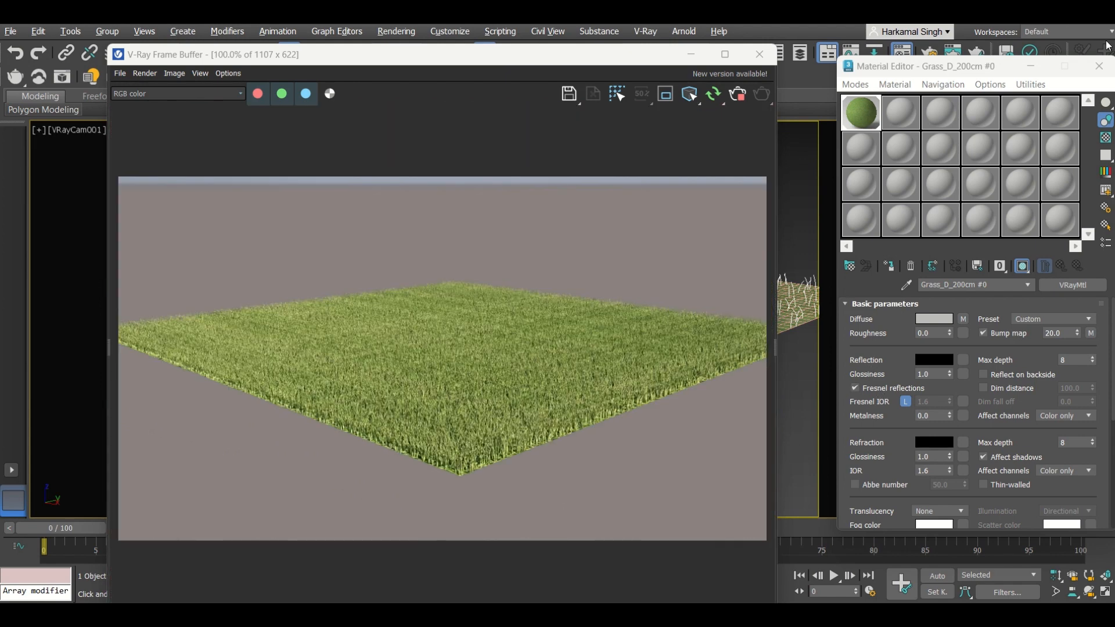
Step: Close the Material Editor, open the VRayFur parameters and set Length var to 1.0
{"action": "left_click", "coordinate": [1098, 66]}
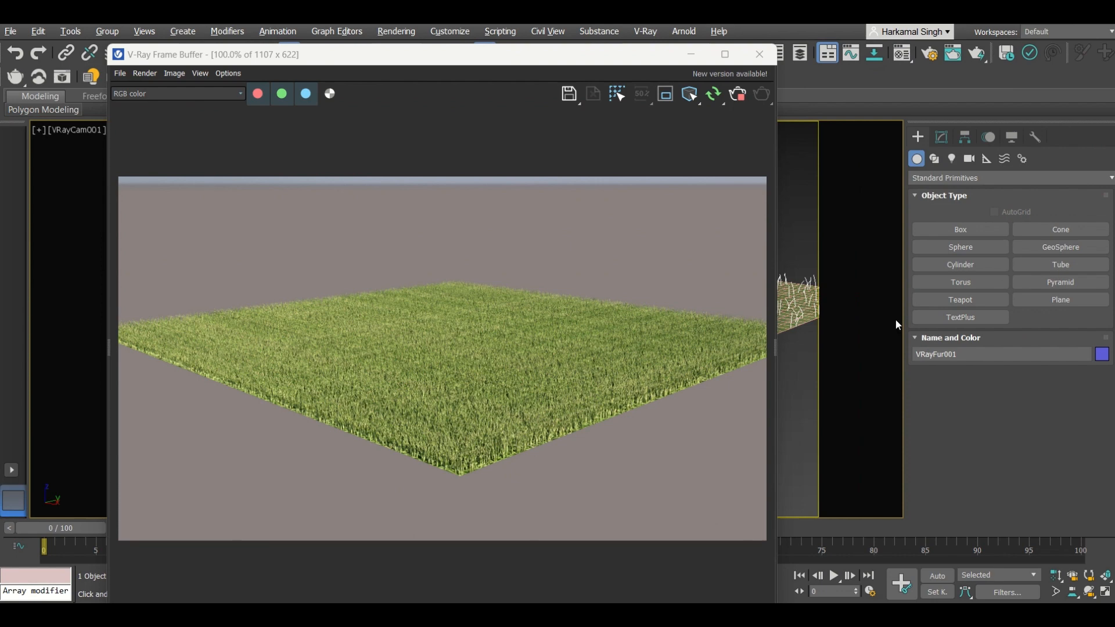
{"action": "left_click", "coordinate": [941, 137]}
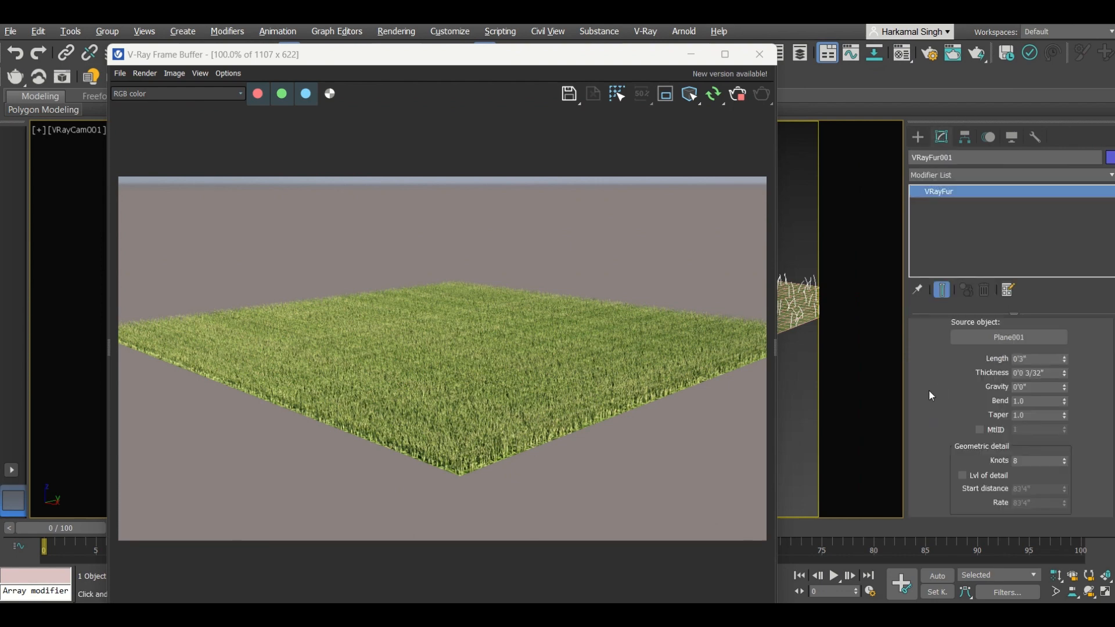
{"action": "scroll", "coordinate": [928, 399], "scroll_direction": "down", "scroll_amount": 3}
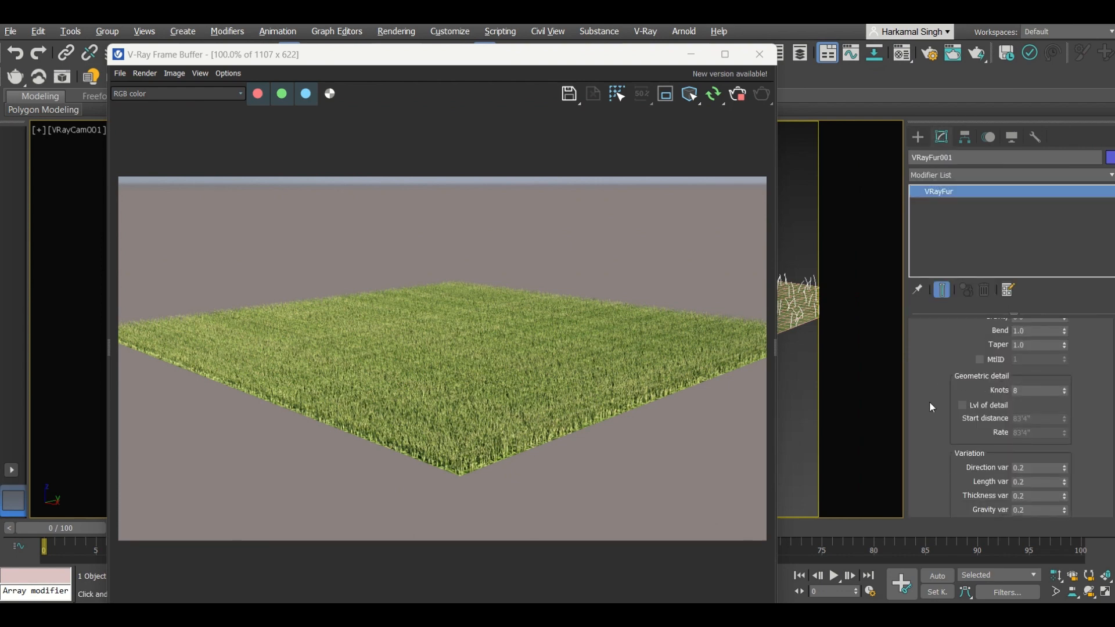
{"action": "scroll", "coordinate": [931, 402], "scroll_direction": "down", "scroll_amount": 2}
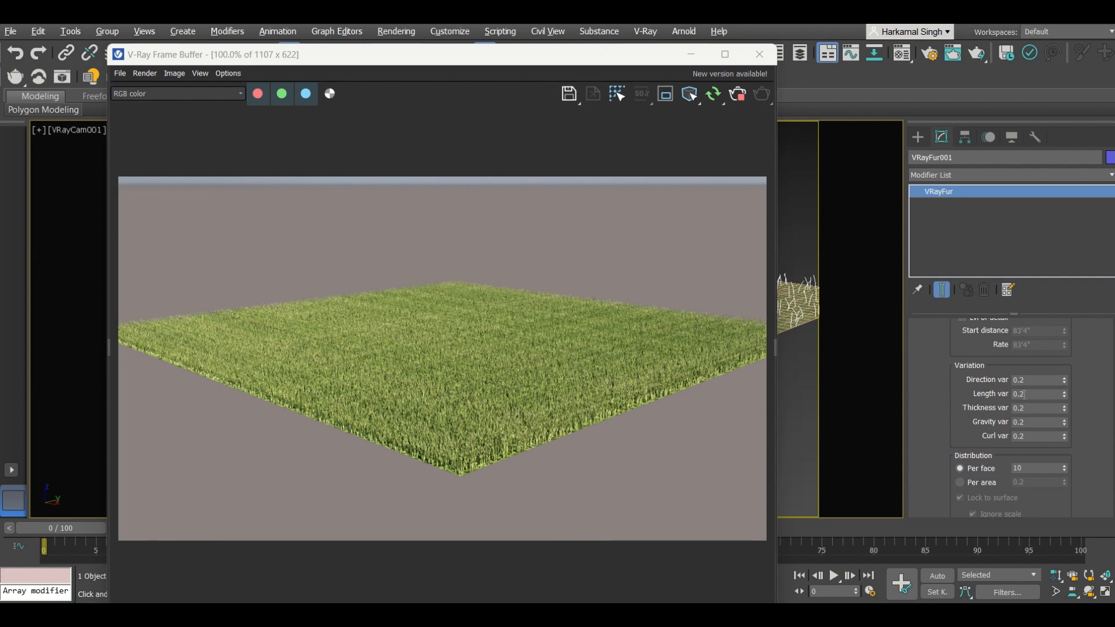
{"action": "double_click", "coordinate": [1015, 394]}
{"action": "type", "text": "1"}
{"action": "key", "text": "Return"}
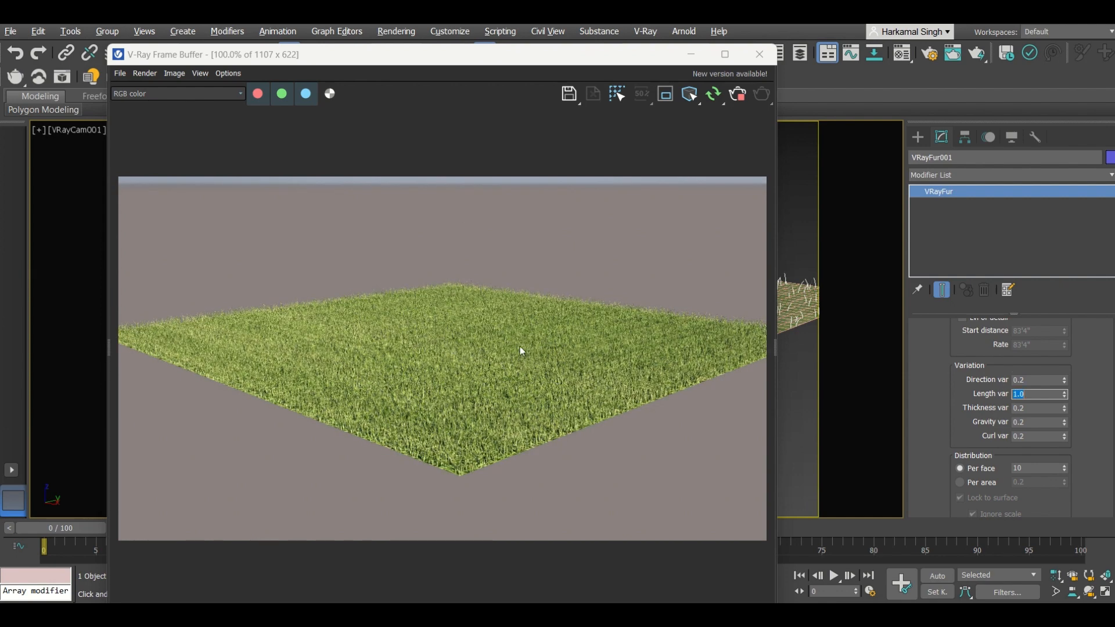
Step: Set the VRayFur Length to 1'3"
{"action": "scroll", "coordinate": [925, 395], "scroll_direction": "up", "scroll_amount": 5}
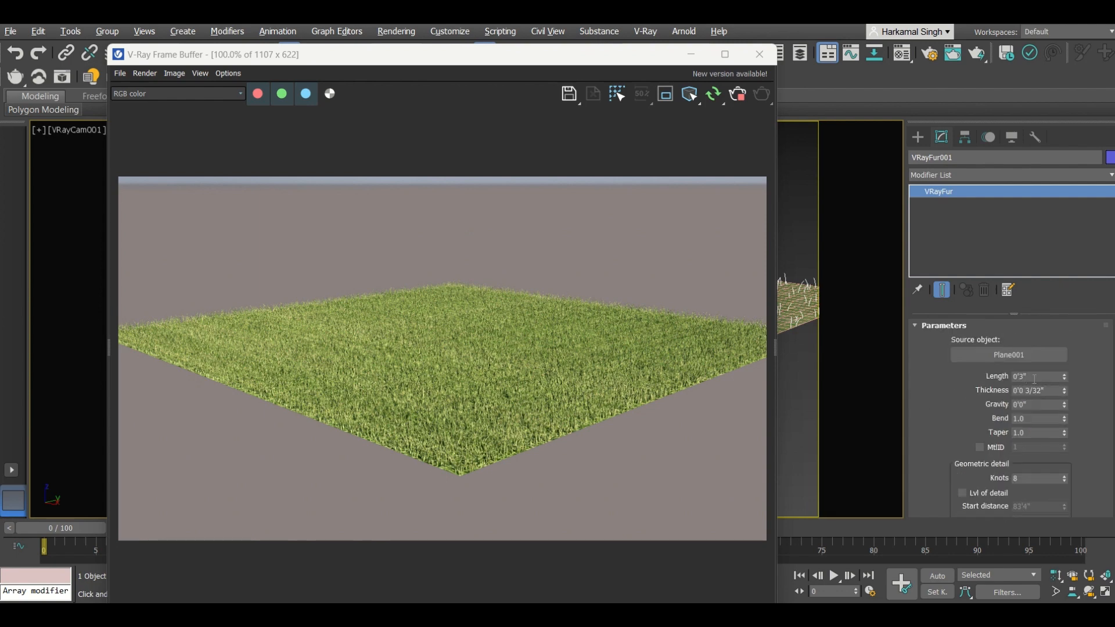
{"action": "double_click", "coordinate": [1039, 372]}
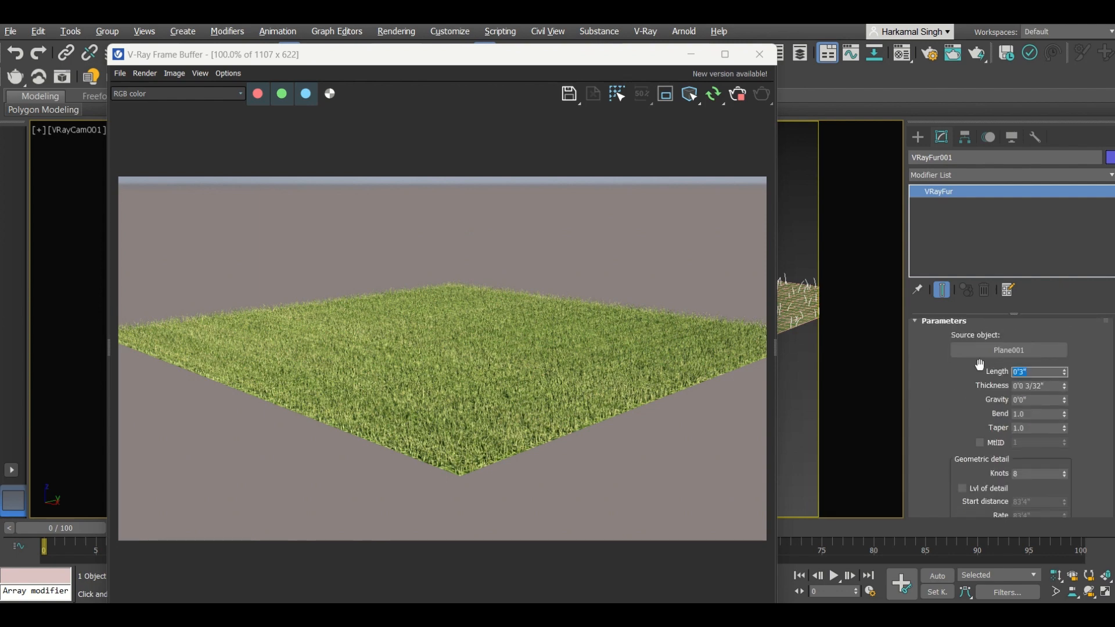
{"action": "type", "text": "1'3"}
{"action": "key", "text": "Return"}
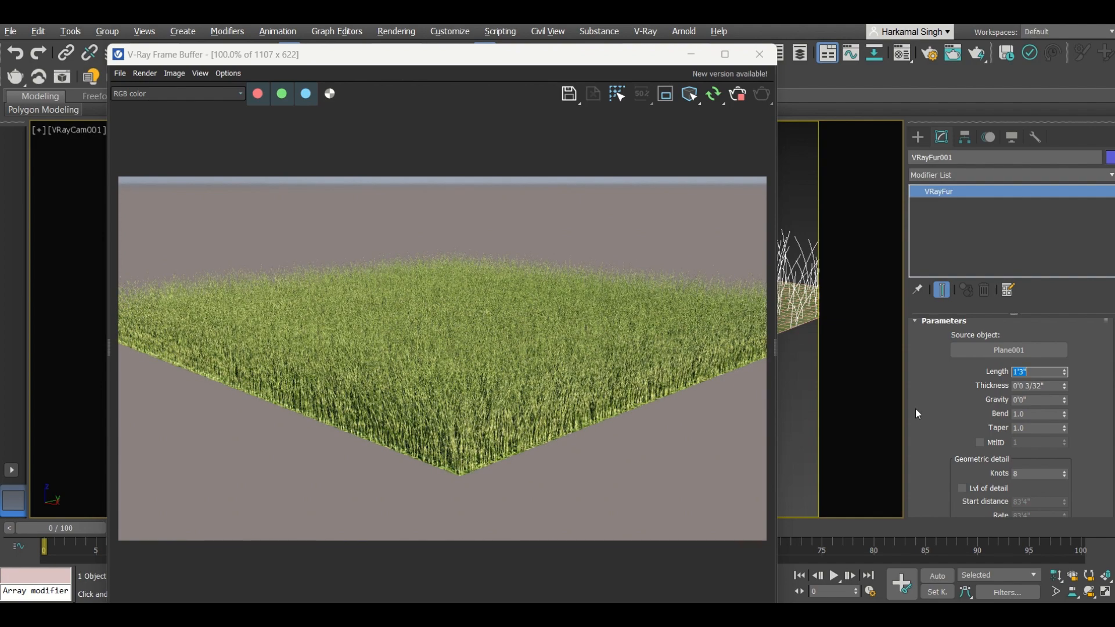
Step: Set the fur's Per face distribution to 1
{"action": "scroll", "coordinate": [918, 441], "scroll_direction": "down", "scroll_amount": 10}
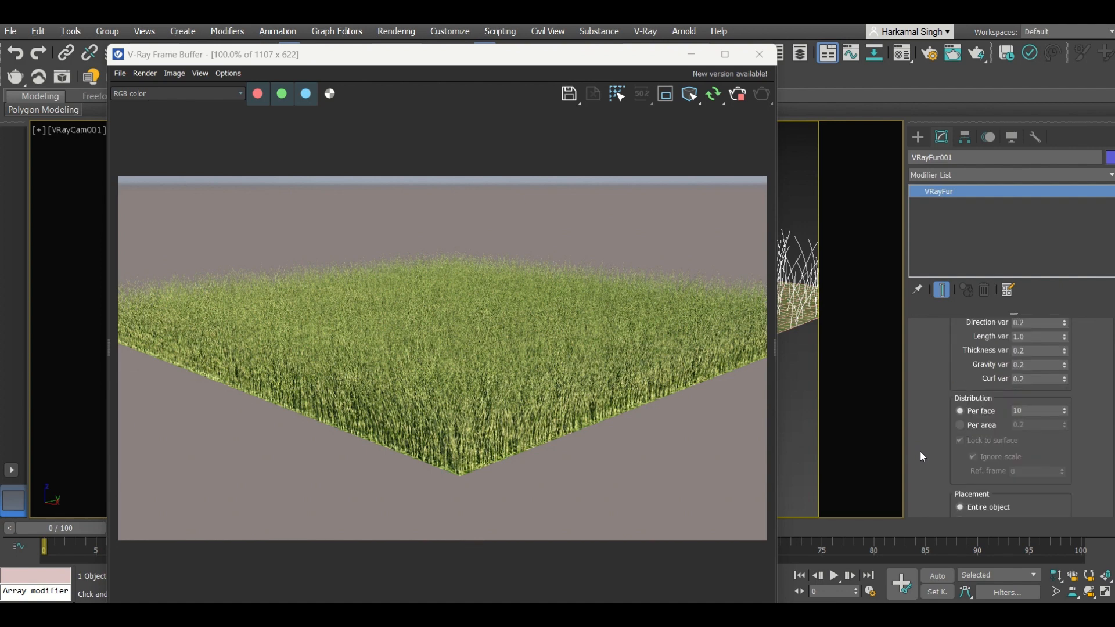
{"action": "scroll", "coordinate": [920, 455], "scroll_direction": "down", "scroll_amount": 2}
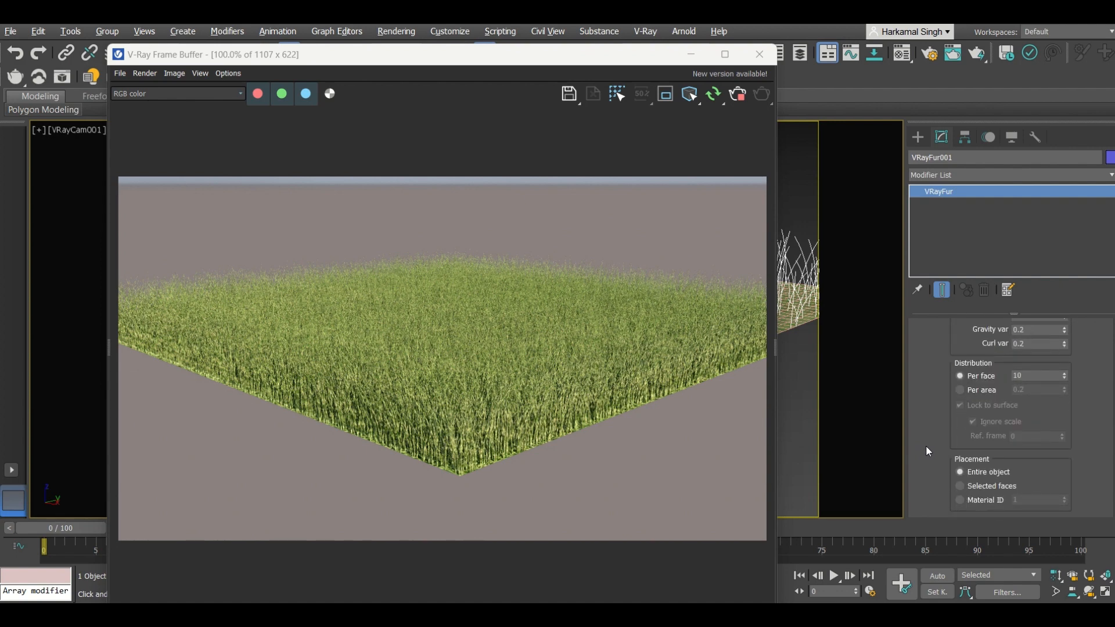
{"action": "scroll", "coordinate": [925, 446], "scroll_direction": "down", "scroll_amount": 1}
{"action": "scroll", "coordinate": [925, 446], "scroll_direction": "up", "scroll_amount": 1}
{"action": "double_click", "coordinate": [1022, 375]}
{"action": "type", "text": "1"}
{"action": "key", "text": "Return"}
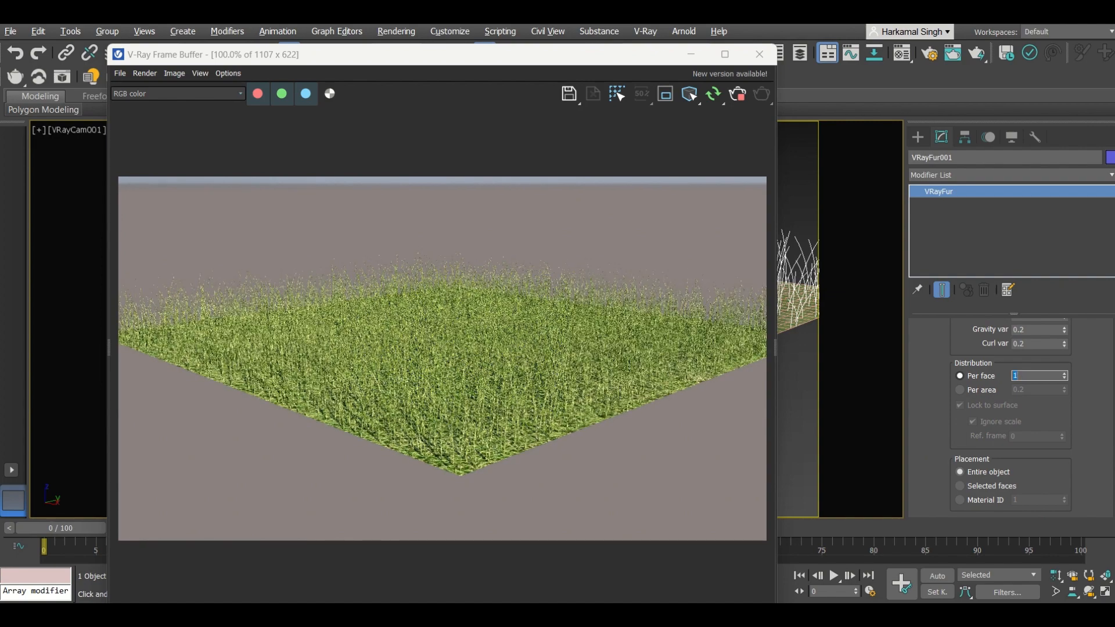
Step: Raise the fur Thickness one step to 0'0 6/32"
{"action": "scroll", "coordinate": [930, 385], "scroll_direction": "up", "scroll_amount": 6}
{"action": "scroll", "coordinate": [932, 401], "scroll_direction": "up", "scroll_amount": 1}
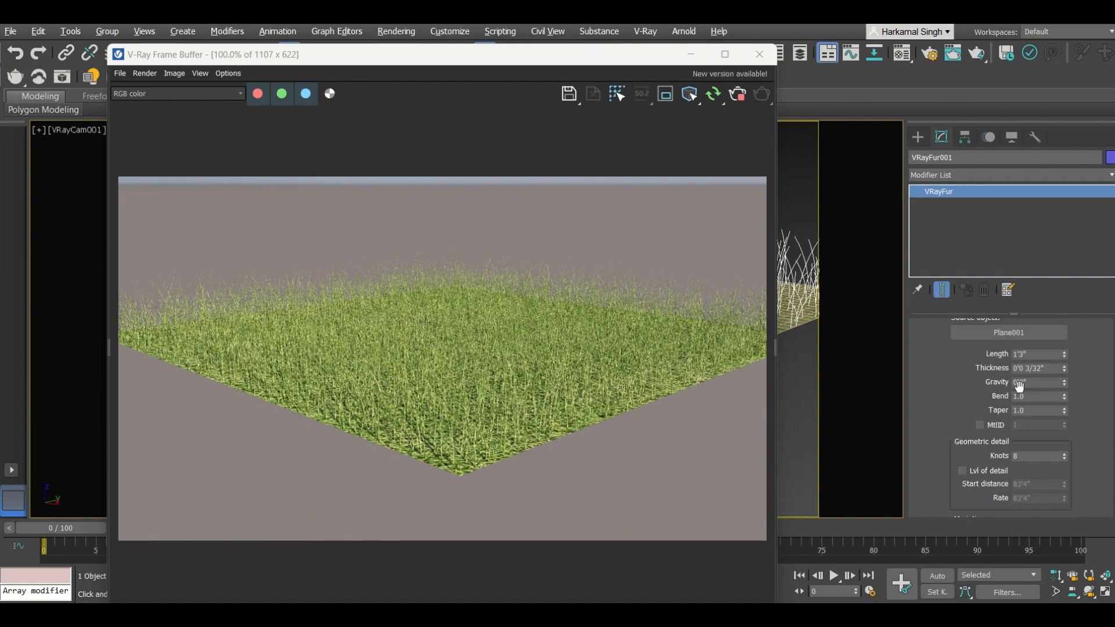
{"action": "left_click", "coordinate": [1064, 366]}
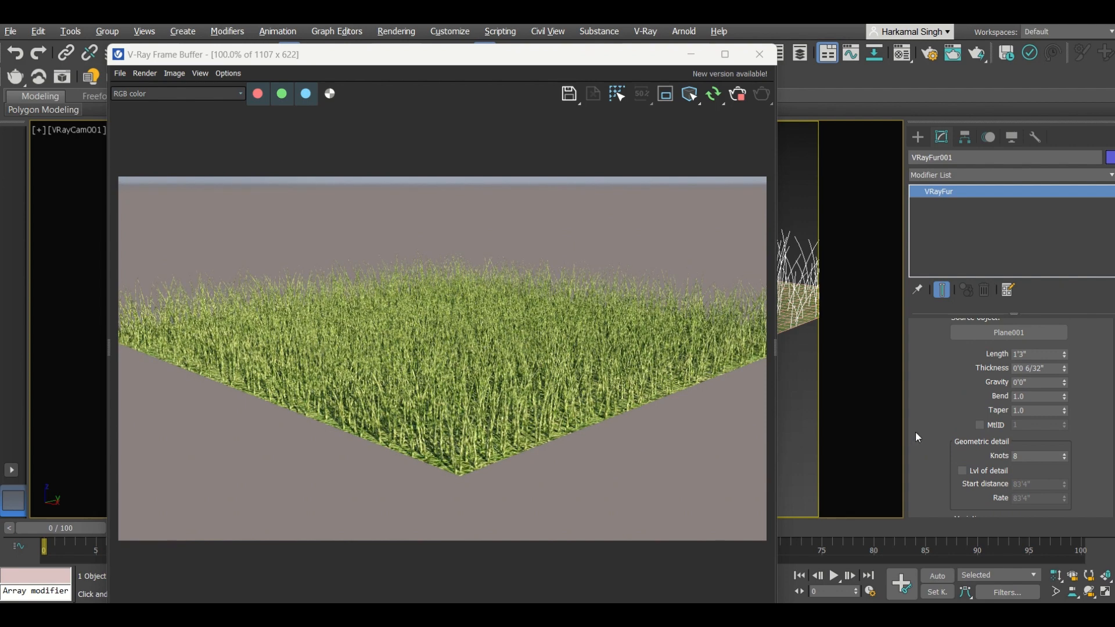
Step: Set the fur's Length var to 0.5
{"action": "scroll", "coordinate": [923, 432], "scroll_direction": "down", "scroll_amount": 3}
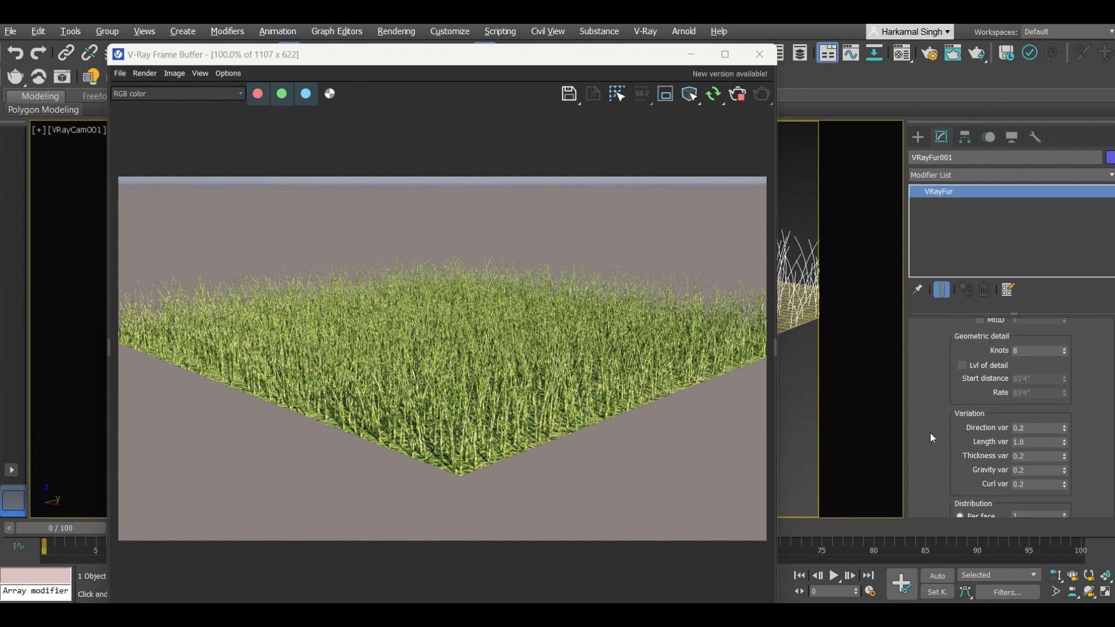
{"action": "double_click", "coordinate": [1032, 443]}
{"action": "type", "text": "0"}
{"action": "key", "text": "Return"}
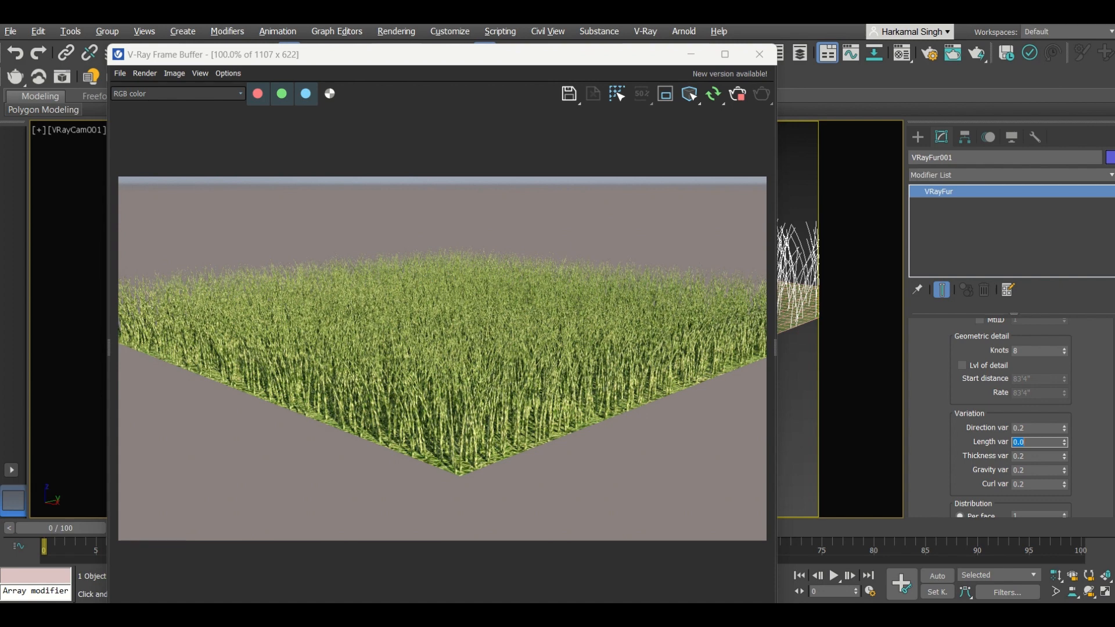
{"action": "type", "text": "0."}
{"action": "key", "text": "Return"}
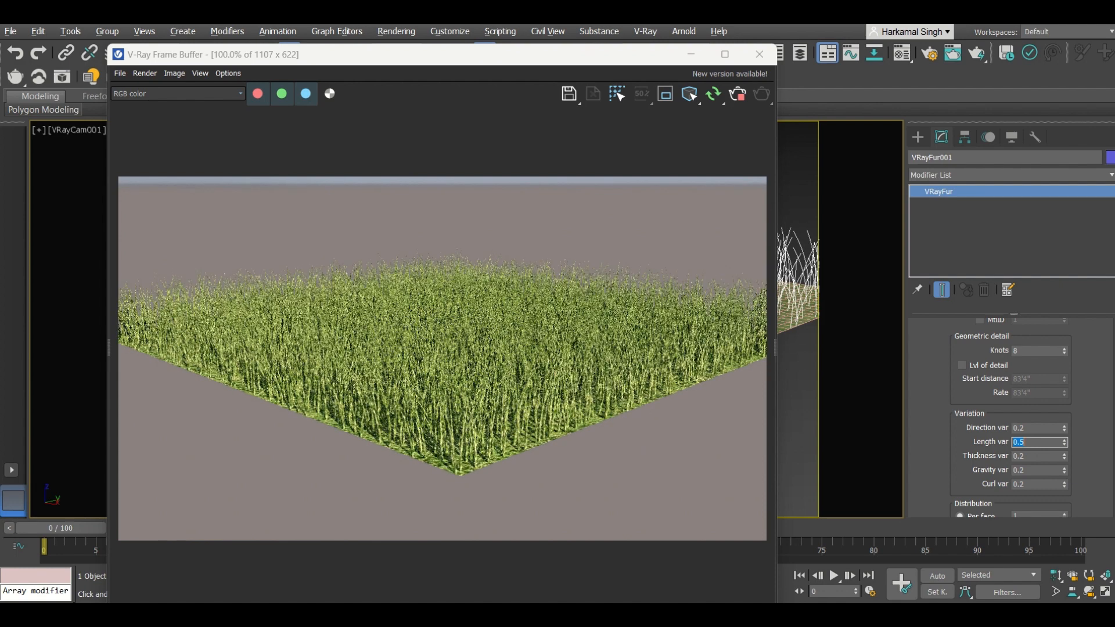
Step: Set the fur's Thickness var to 0.5
{"action": "double_click", "coordinate": [1031, 456]}
{"action": "type", "text": "0"}
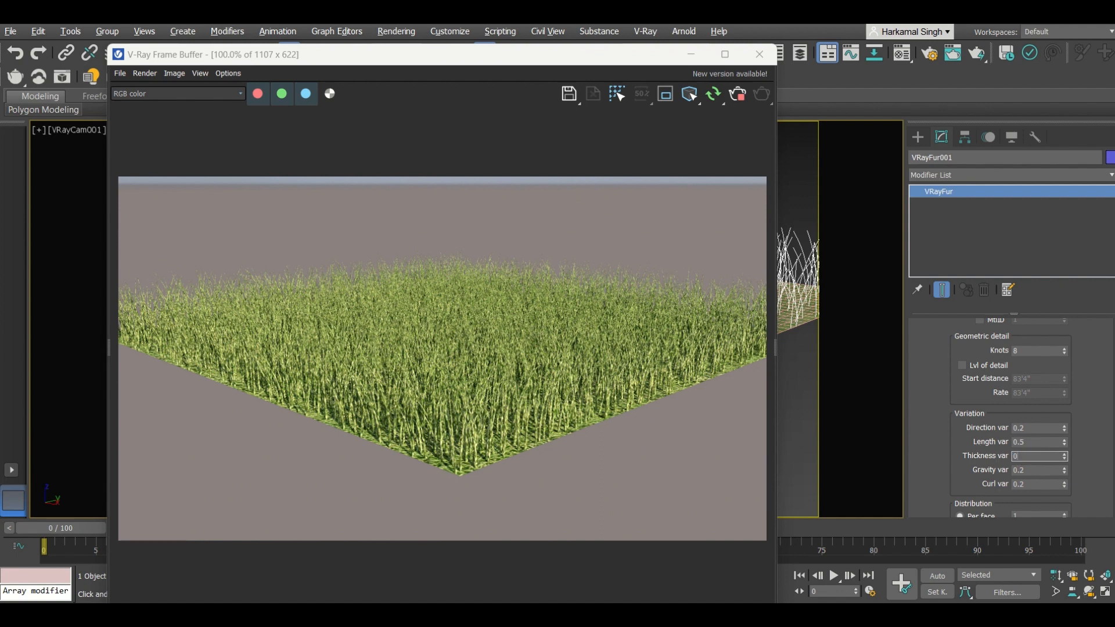
{"action": "type", "text": ".5"}
{"action": "key", "text": "Return"}
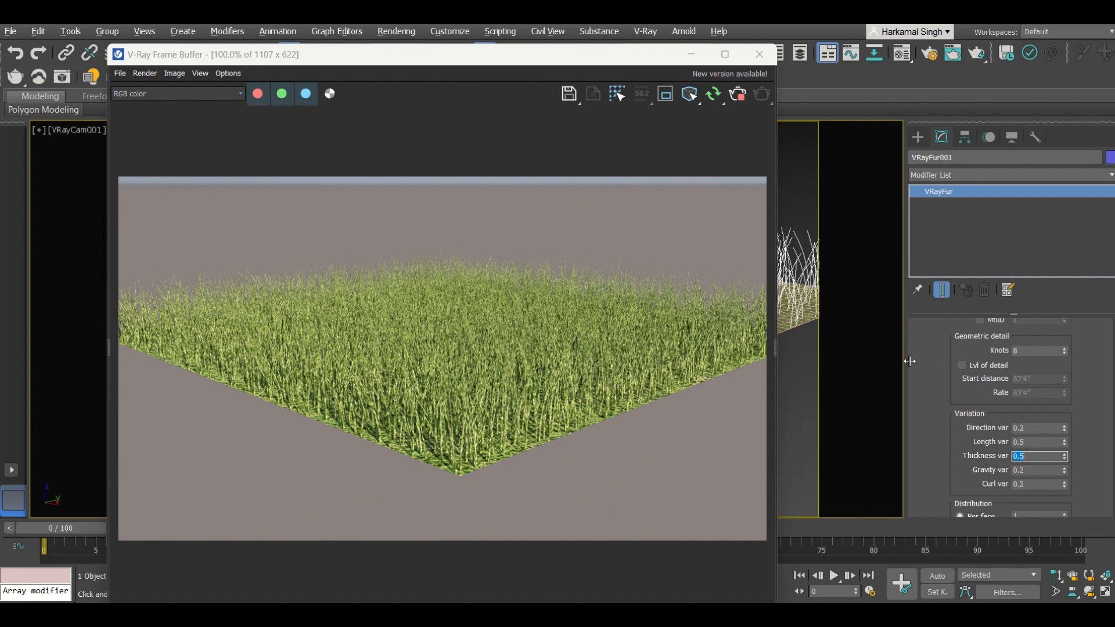
Step: Set the fur Length to 0'2" and lower Thickness back to 0'0 3/32"
{"action": "scroll", "coordinate": [932, 392], "scroll_direction": "up", "scroll_amount": 5}
{"action": "left_click", "coordinate": [1028, 377]}
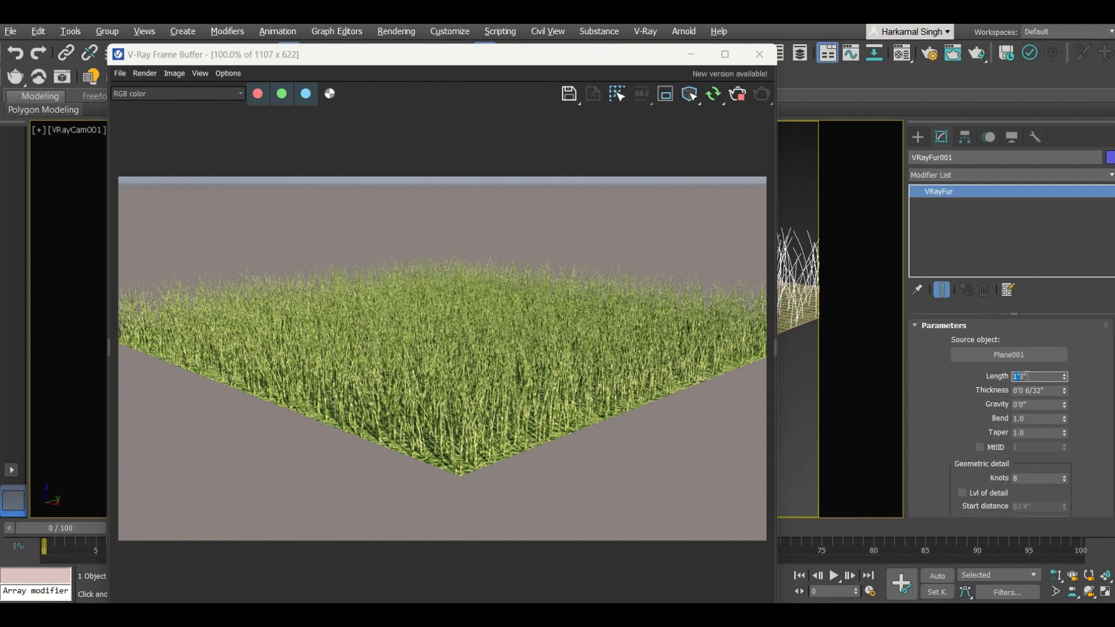
{"action": "type", "text": "2"}
{"action": "key", "text": "Return"}
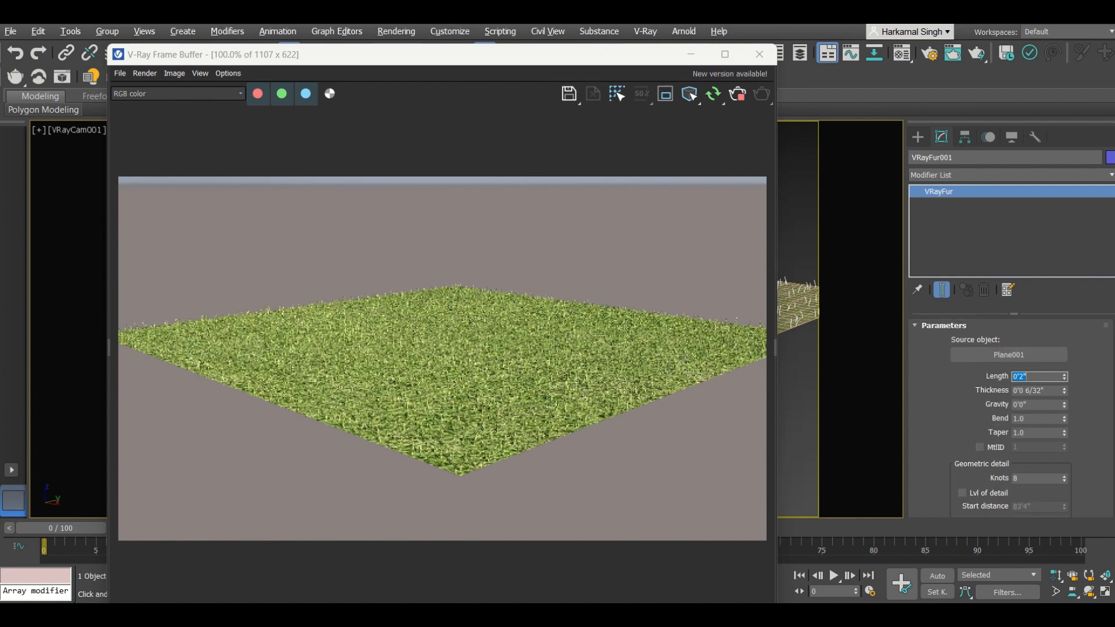
{"action": "left_click", "coordinate": [1063, 393]}
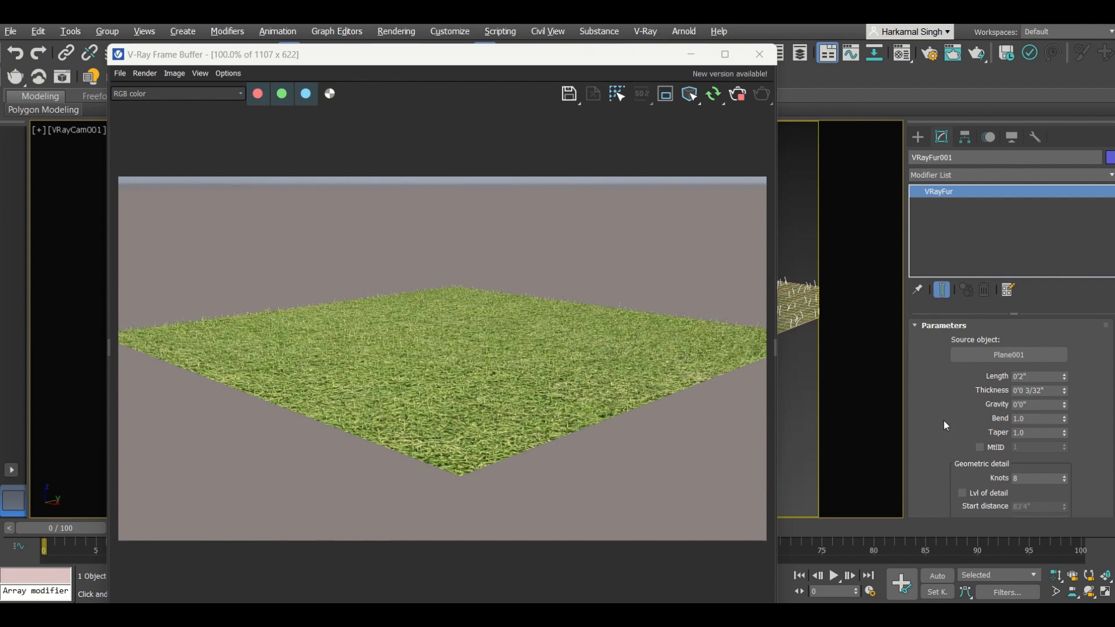
Step: Set the fur's Per face distribution to 10 and zoom into the render to check the grass
{"action": "scroll", "coordinate": [942, 421], "scroll_direction": "down", "scroll_amount": 5}
{"action": "scroll", "coordinate": [943, 421], "scroll_direction": "down", "scroll_amount": 2}
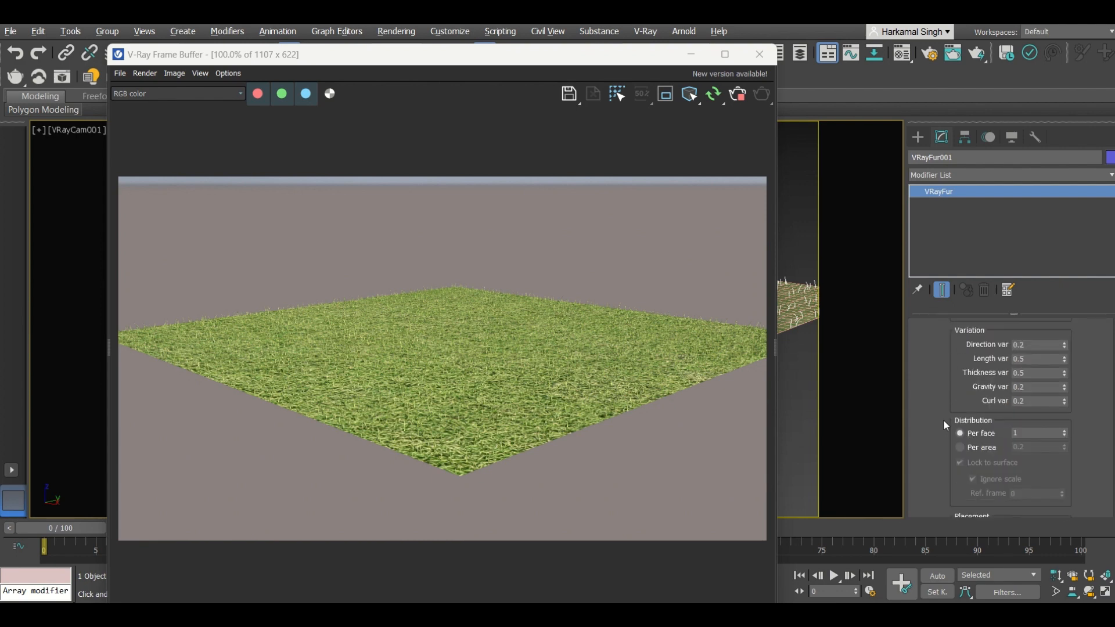
{"action": "left_click_drag", "start_coordinate": [1038, 431], "coordinate": [995, 430]}
{"action": "type", "text": "10"}
{"action": "key", "text": "Return"}
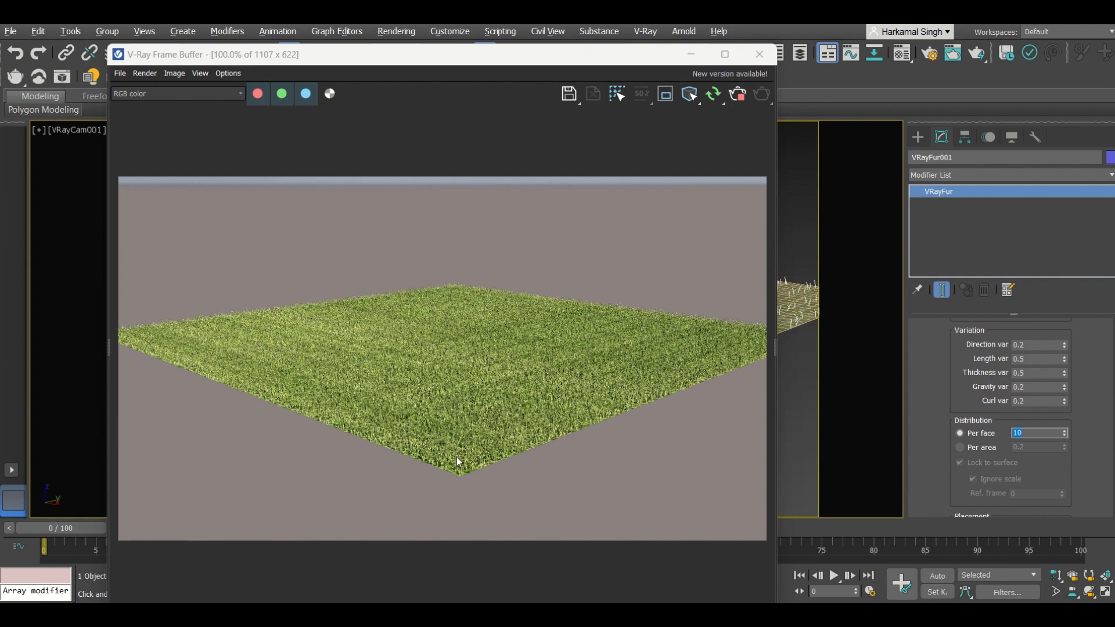
{"action": "scroll", "coordinate": [455, 463], "scroll_direction": "up", "scroll_amount": 1}
{"action": "scroll", "coordinate": [460, 480], "scroll_direction": "up", "scroll_amount": 1}
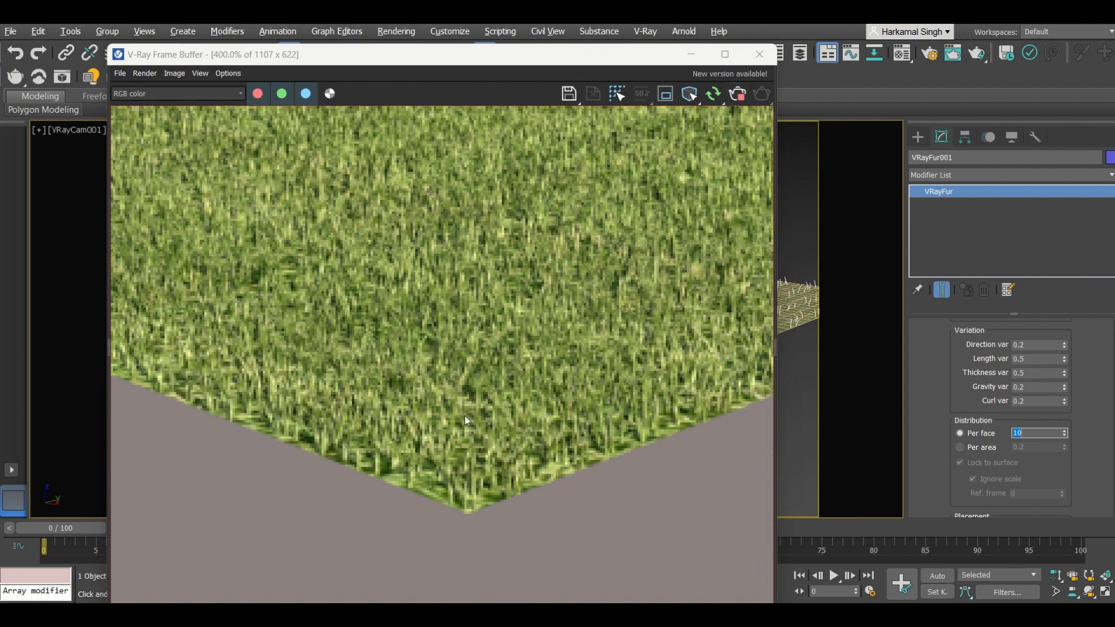
Step: Zoom in and out of the rendered image to examine the grass detail
{"action": "scroll", "coordinate": [447, 397], "scroll_direction": "down", "scroll_amount": 2}
{"action": "scroll", "coordinate": [459, 425], "scroll_direction": "down", "scroll_amount": 2}
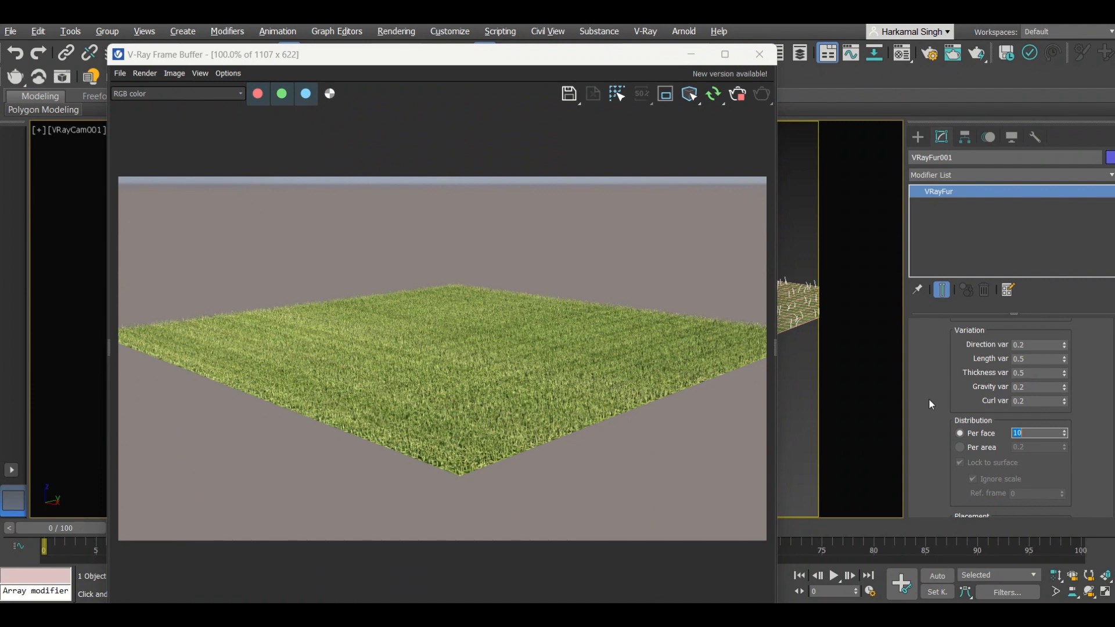
{"action": "scroll", "coordinate": [928, 398], "scroll_direction": "up", "scroll_amount": 3}
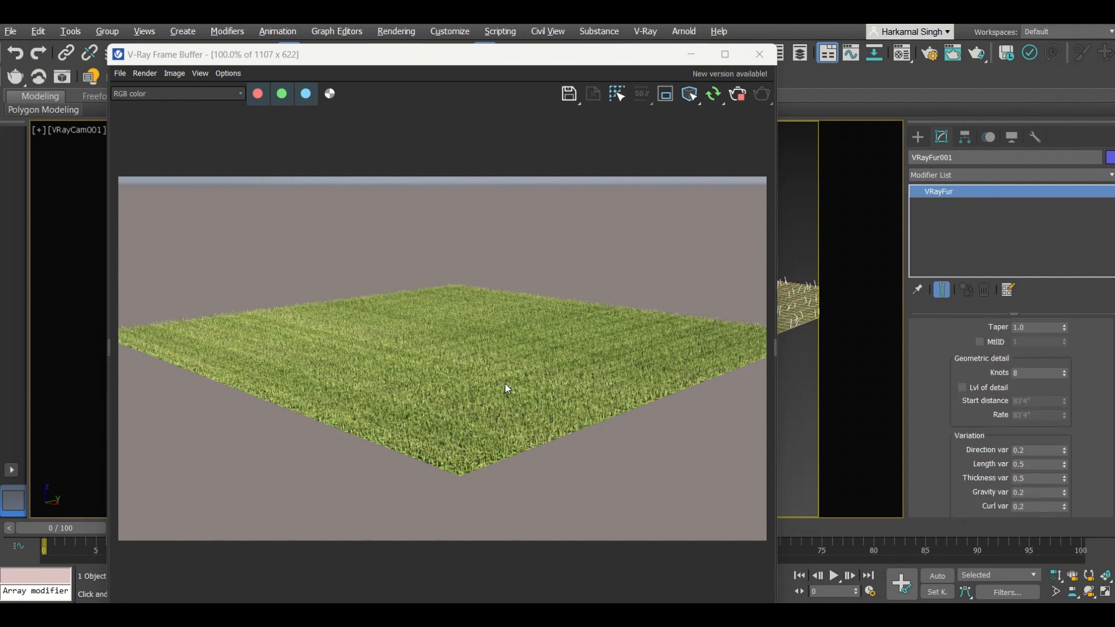
{"action": "scroll", "coordinate": [479, 472], "scroll_direction": "up", "scroll_amount": 1}
{"action": "scroll", "coordinate": [463, 459], "scroll_direction": "up", "scroll_amount": 2}
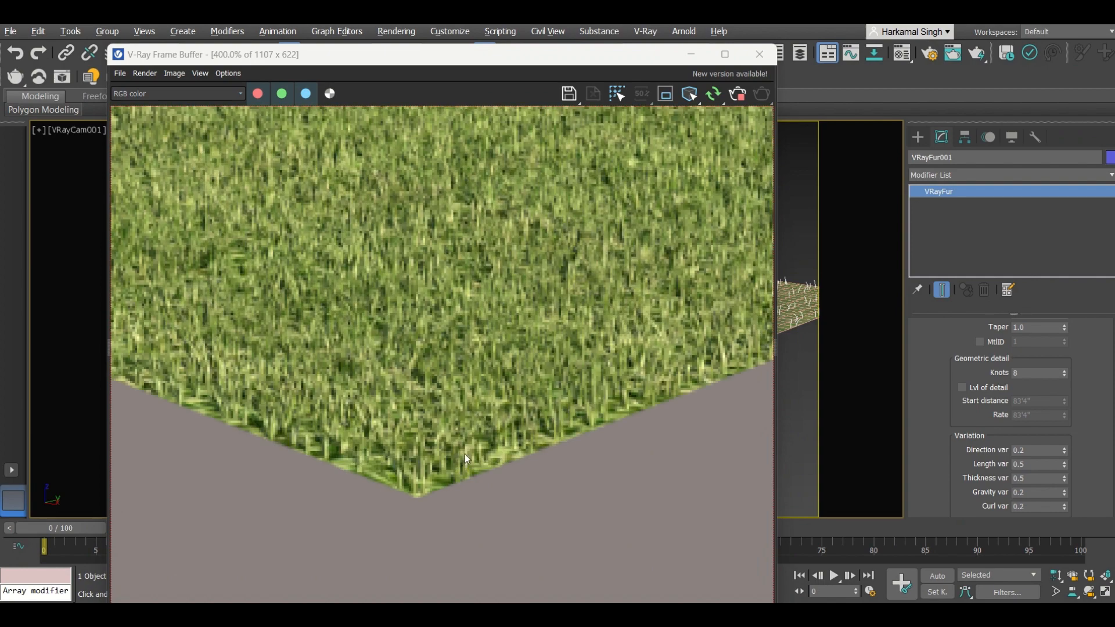
{"action": "scroll", "coordinate": [469, 452], "scroll_direction": "down", "scroll_amount": 1}
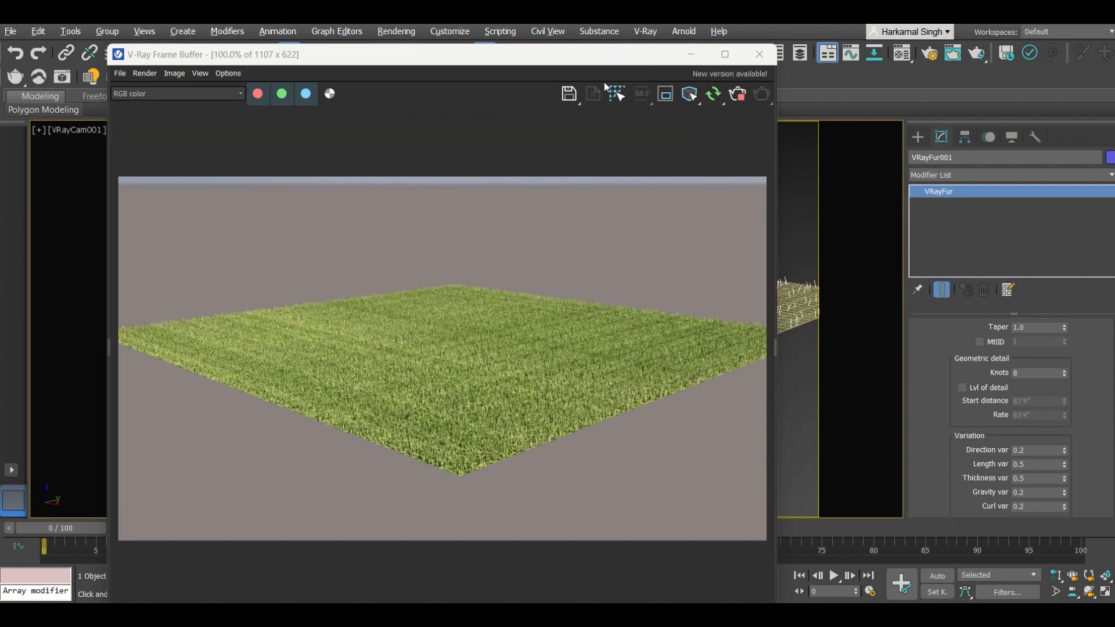
Step: Load the Fabric_D02_Red_10cm material from the V-Ray material library into an empty material editor slot
{"action": "left_click_drag", "start_coordinate": [604, 54], "coordinate": [556, 115]}
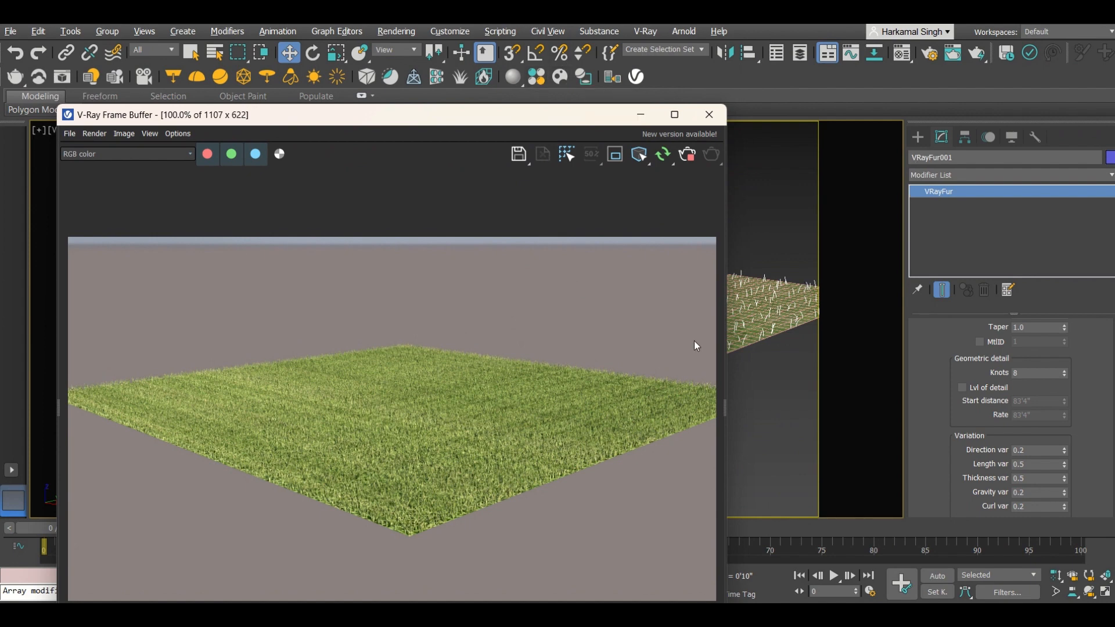
{"action": "left_click", "coordinate": [872, 225]}
{"action": "left_click", "coordinate": [917, 137]}
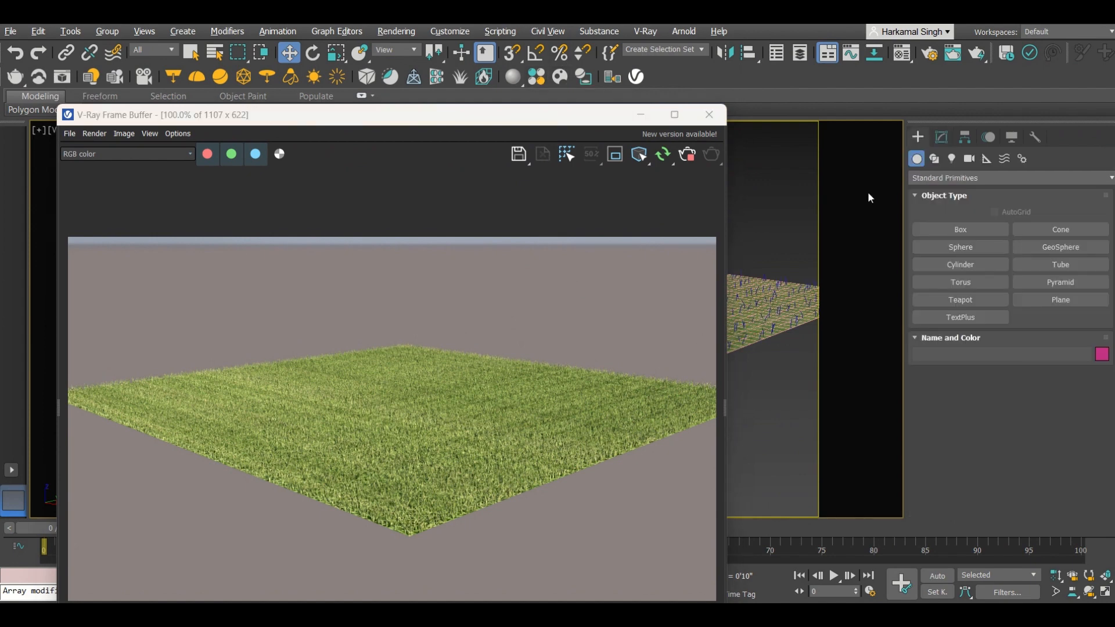
{"action": "key", "text": "m"}
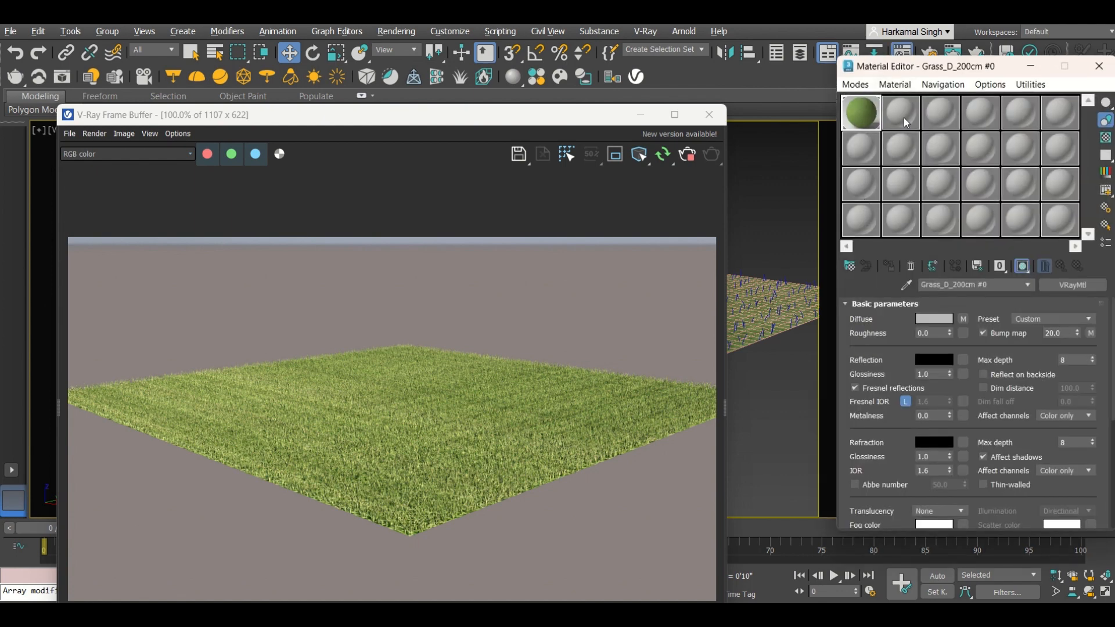
{"action": "left_click", "coordinate": [901, 115]}
{"action": "left_click", "coordinate": [537, 84]}
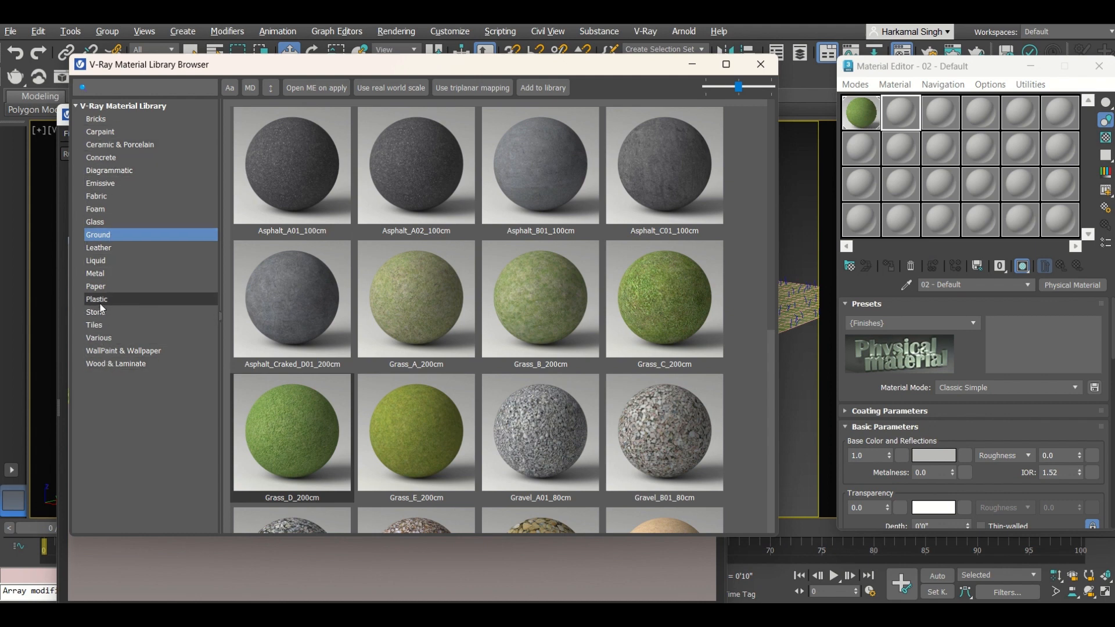
{"action": "left_click", "coordinate": [98, 286]}
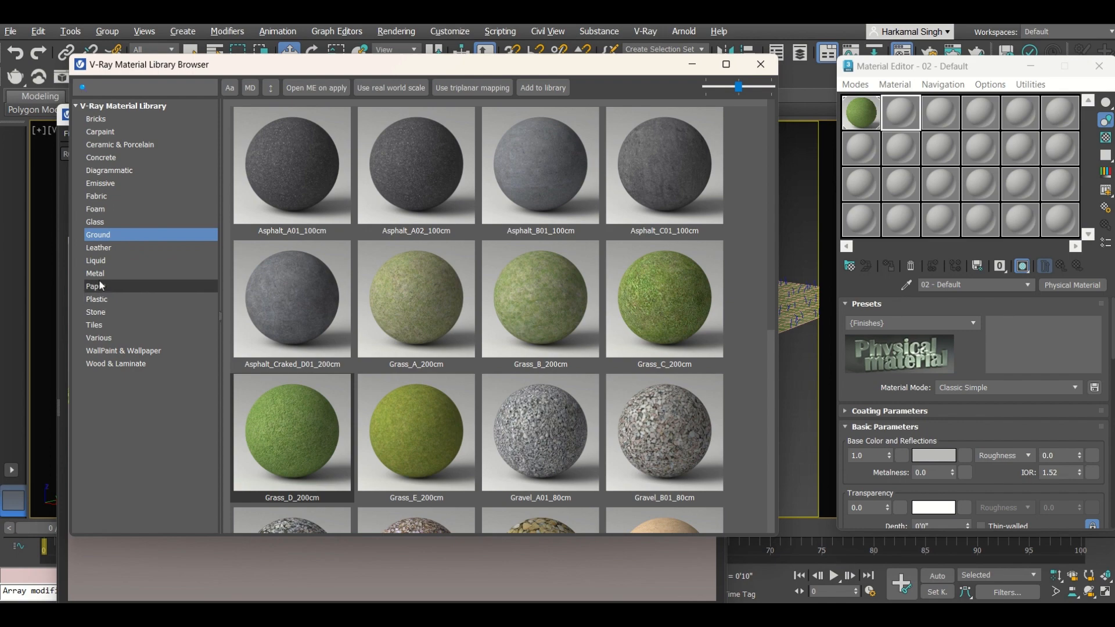
{"action": "left_click", "coordinate": [105, 248]}
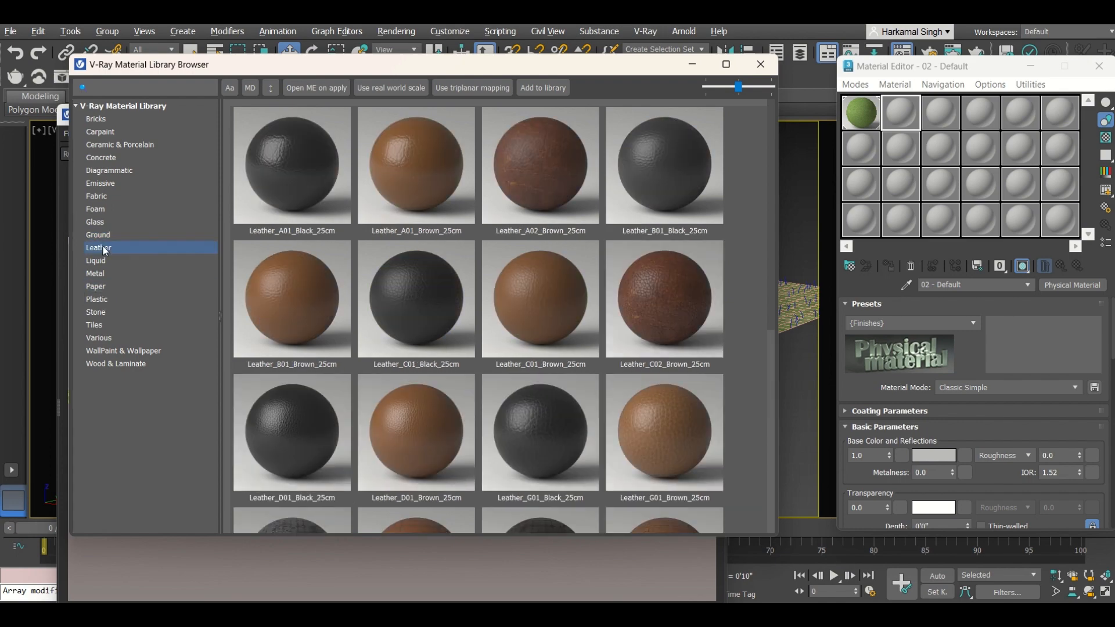
{"action": "left_click", "coordinate": [107, 197]}
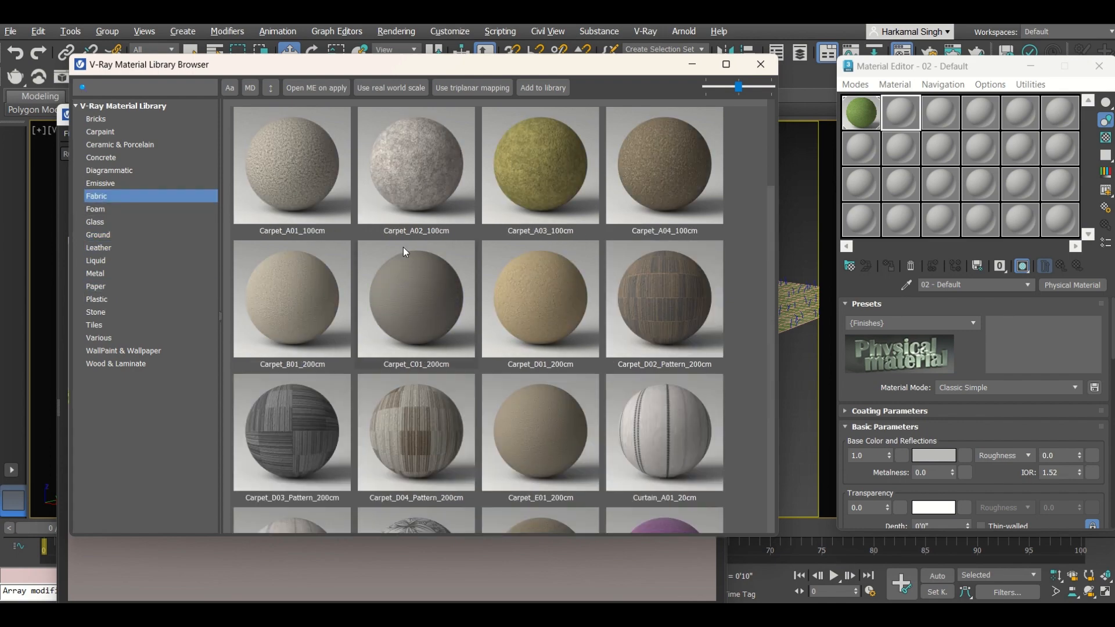
{"action": "scroll", "coordinate": [403, 246], "scroll_direction": "down", "scroll_amount": 3}
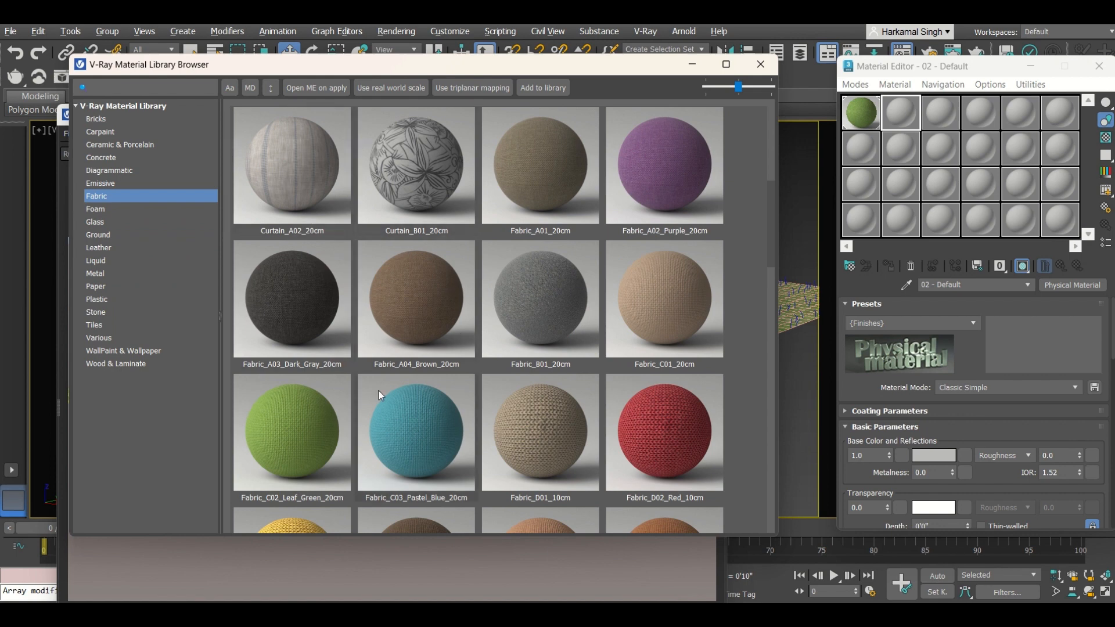
{"action": "left_click", "coordinate": [403, 411]}
{"action": "left_click", "coordinate": [626, 182]}
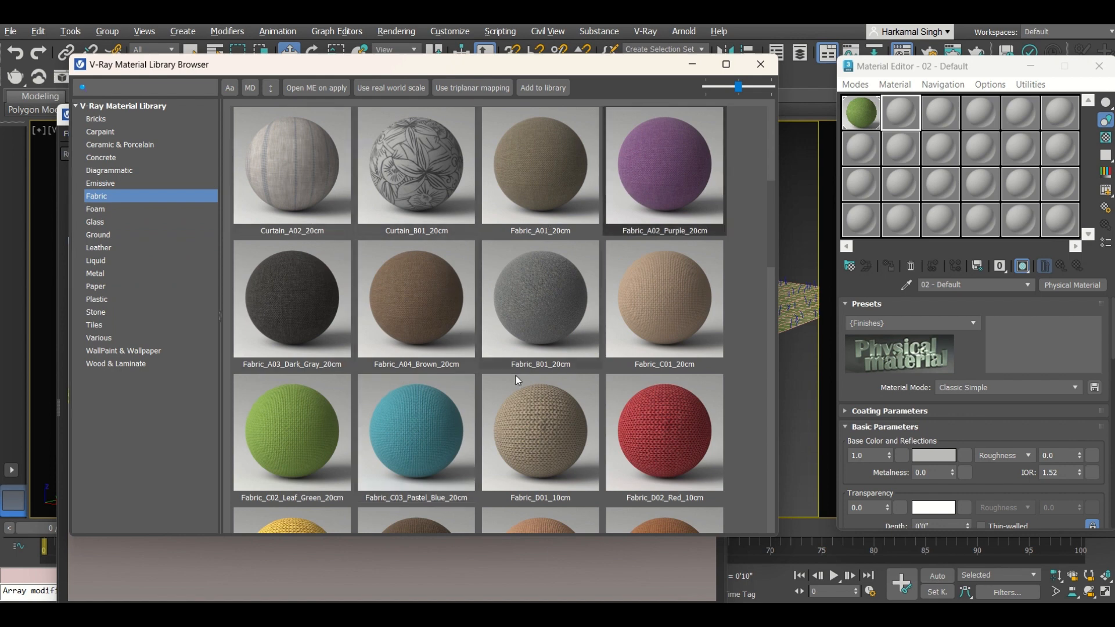
{"action": "left_click", "coordinate": [625, 428]}
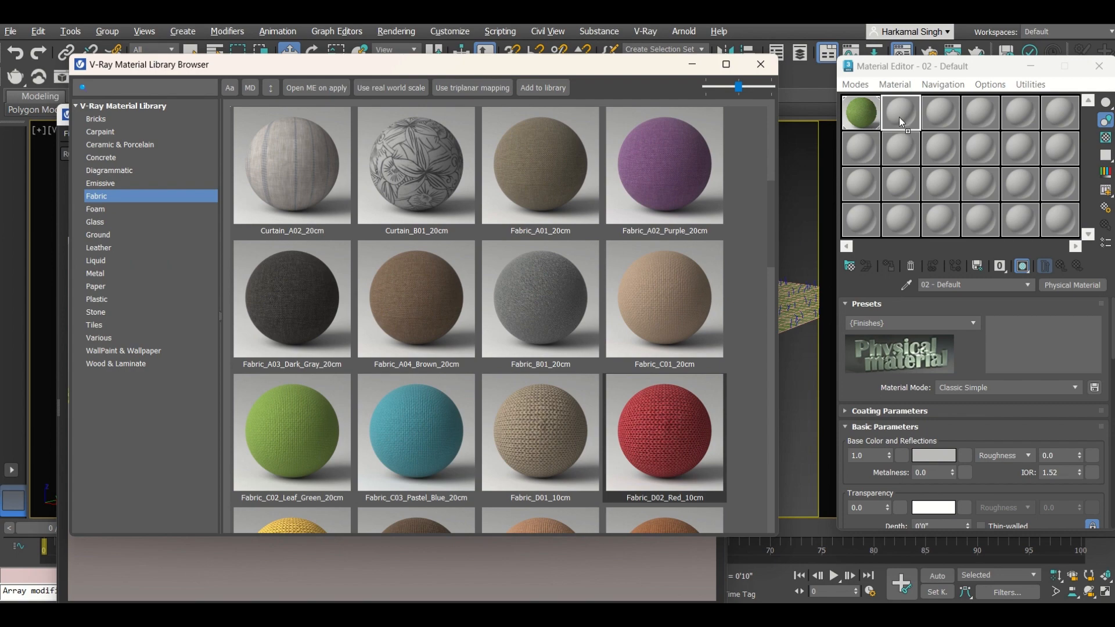
{"action": "left_click_drag", "start_coordinate": [899, 117], "coordinate": [900, 117]}
{"action": "left_click", "coordinate": [761, 64]}
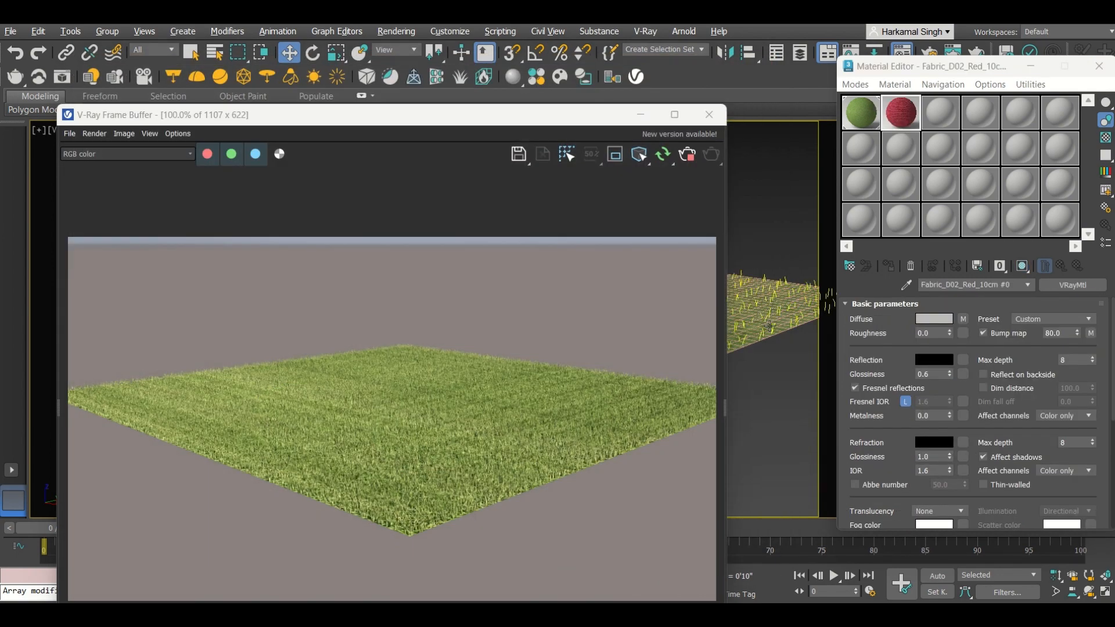
Step: Assign the red fabric material to the plane and the VRayFur grass, then close the material editor
{"action": "left_click", "coordinate": [784, 328]}
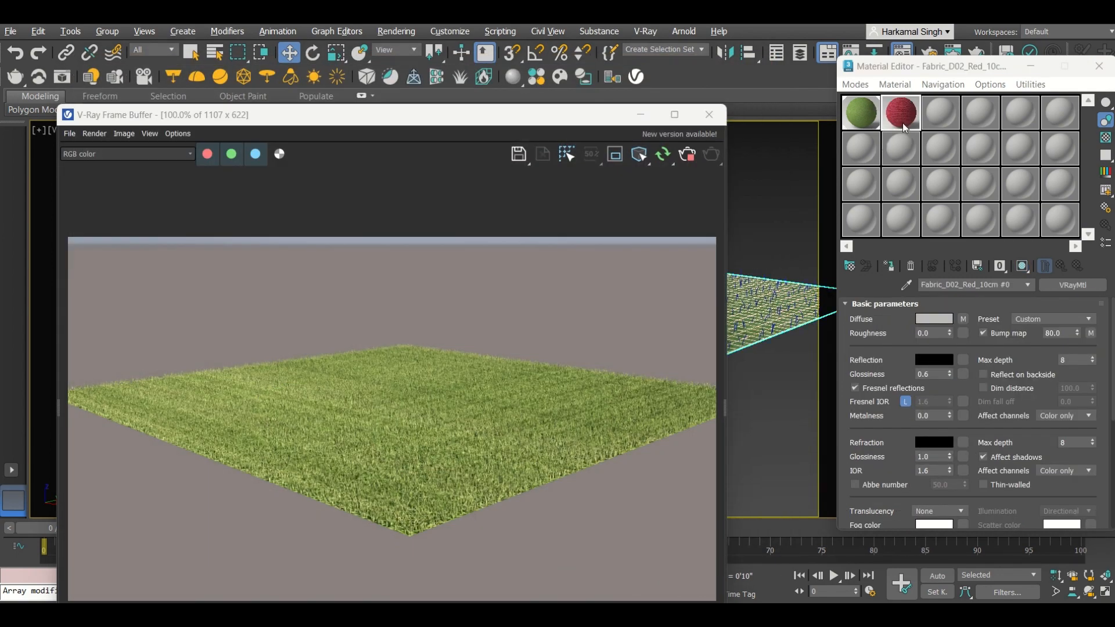
{"action": "left_click", "coordinate": [889, 267]}
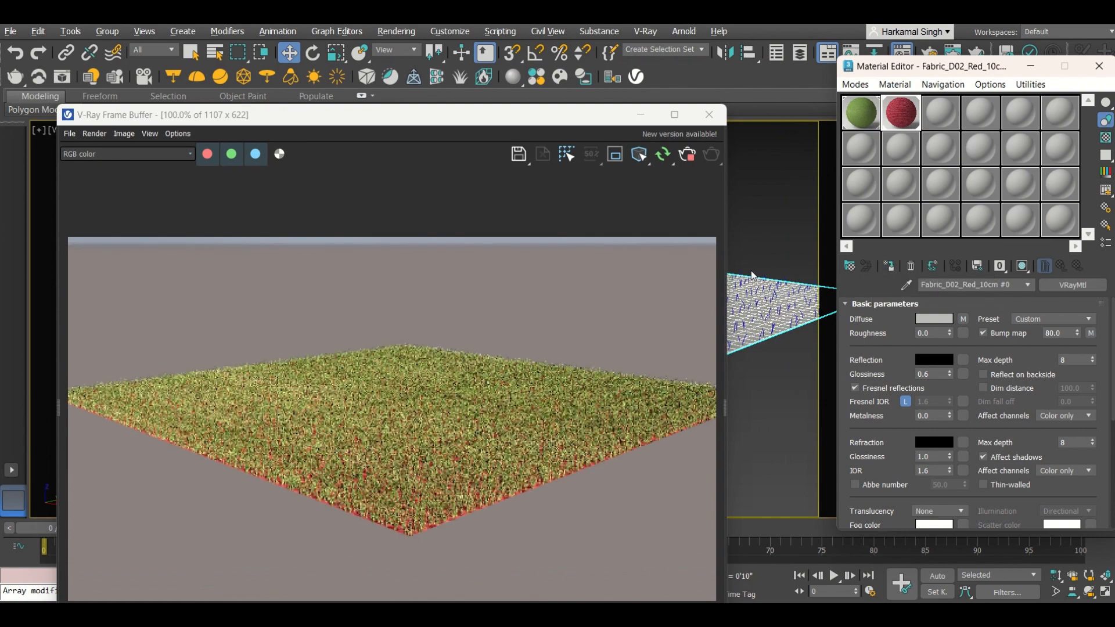
{"action": "left_click", "coordinate": [753, 299]}
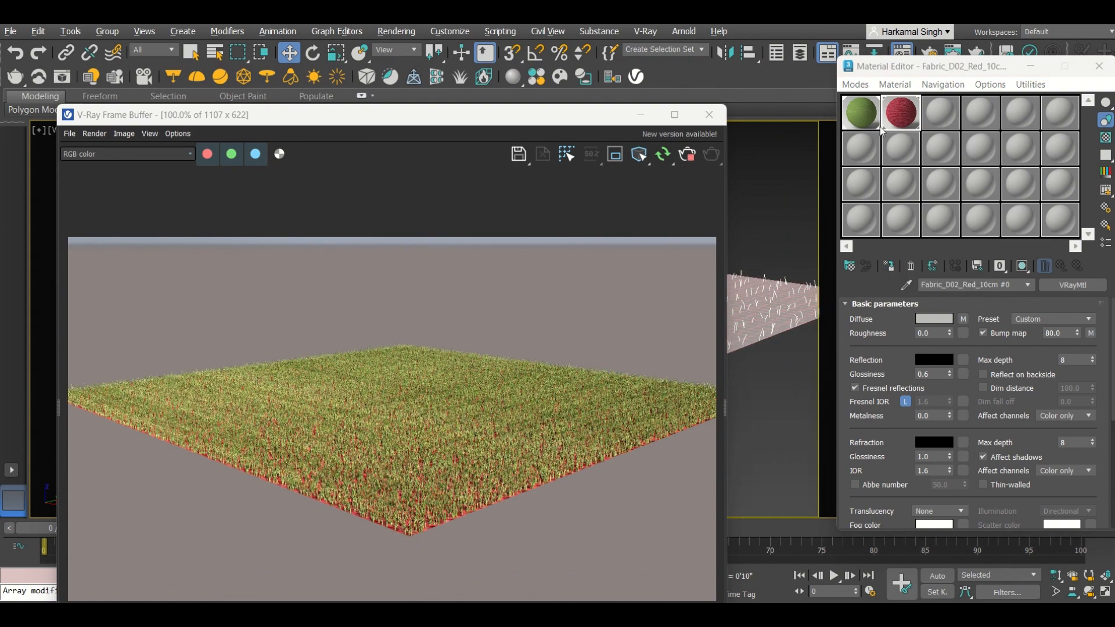
{"action": "left_click", "coordinate": [890, 270]}
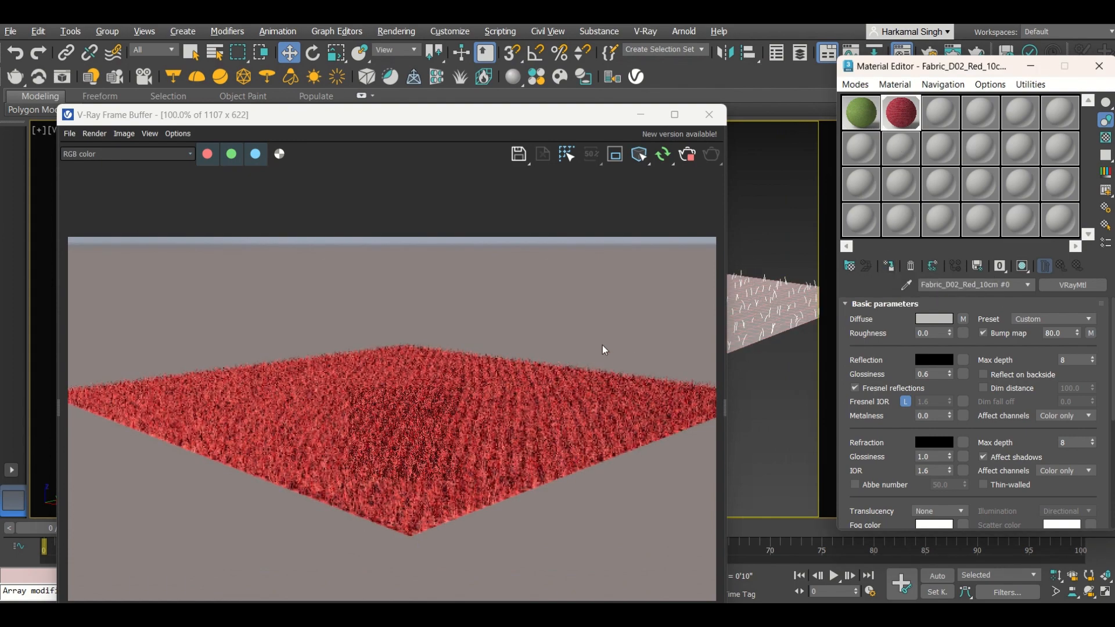
{"action": "left_click", "coordinate": [1029, 68]}
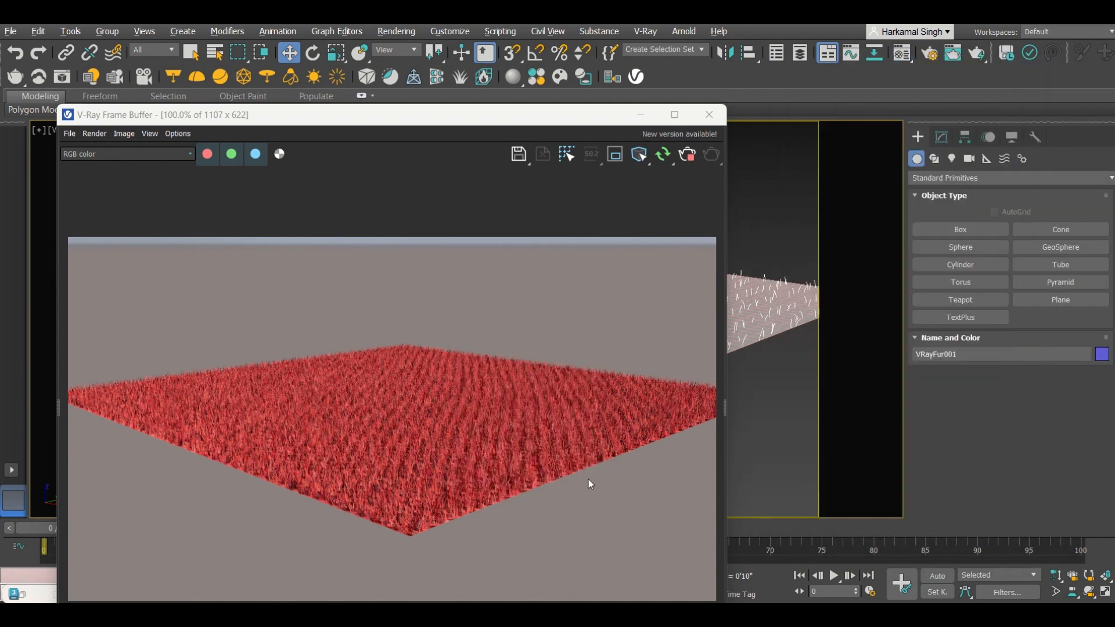
Step: Select the VRayFur object and set its Taper to 0.0
{"action": "left_click", "coordinate": [782, 267]}
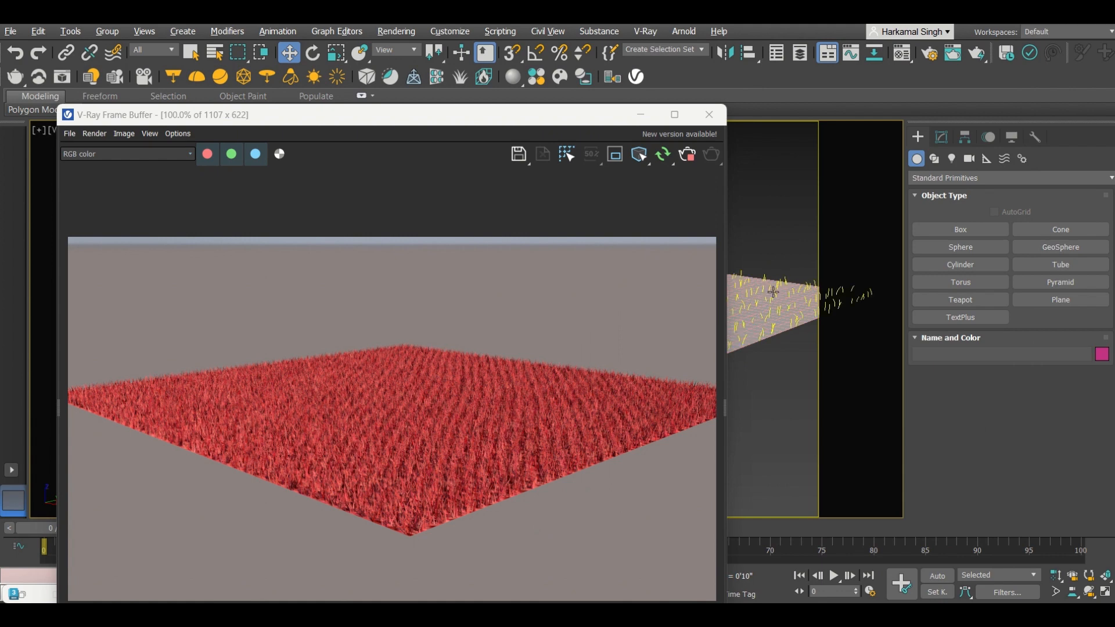
{"action": "left_click", "coordinate": [774, 292]}
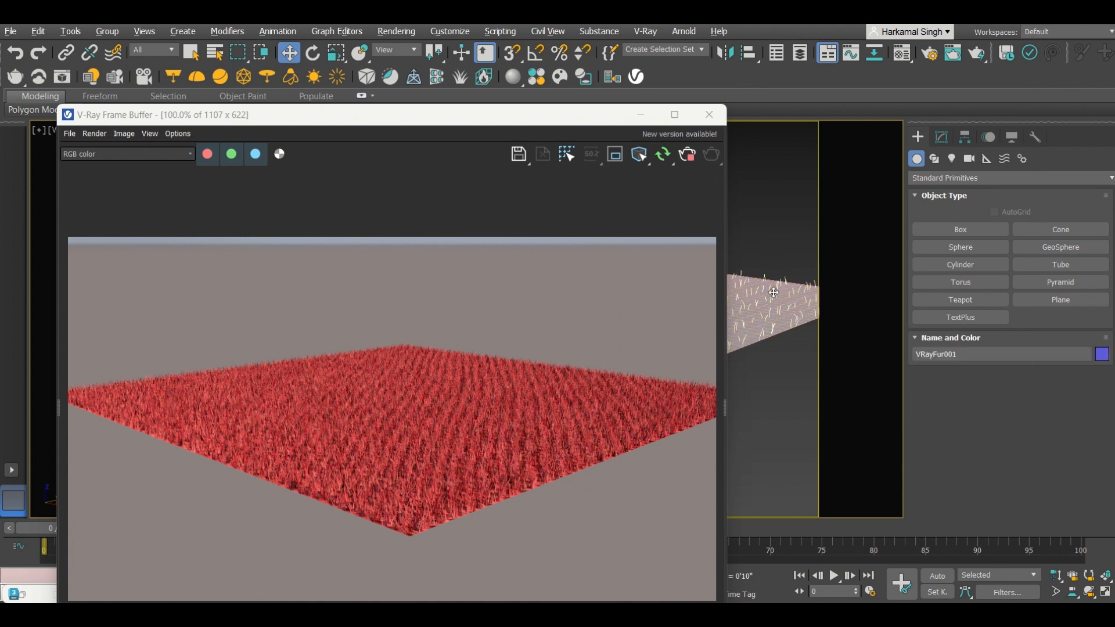
{"action": "left_click", "coordinate": [941, 137]}
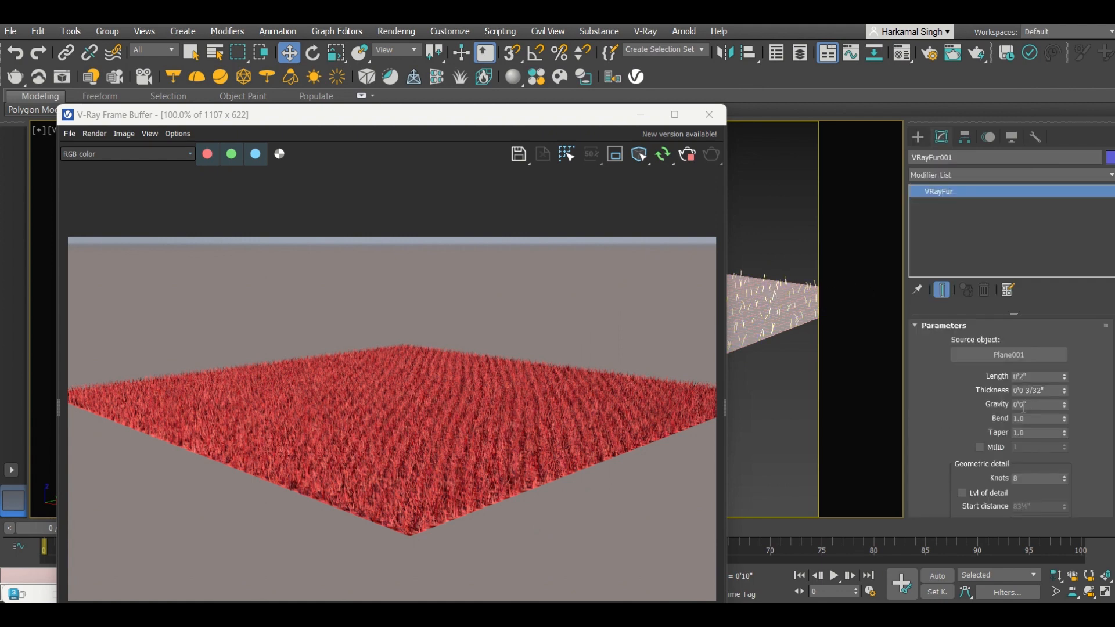
{"action": "scroll", "coordinate": [488, 492], "scroll_direction": "up", "scroll_amount": 2}
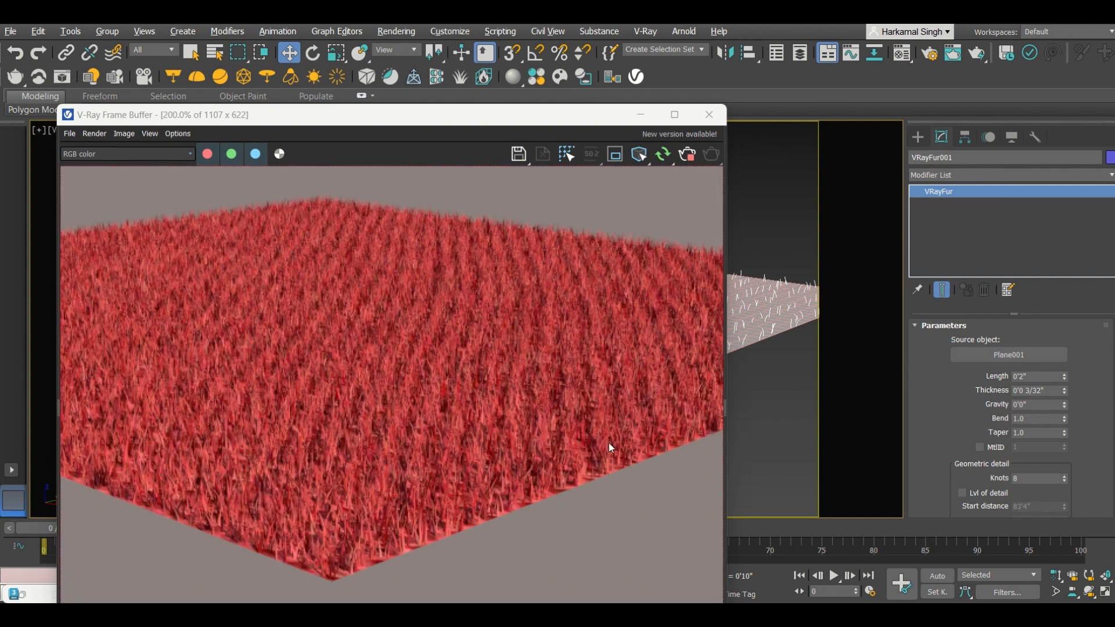
{"action": "left_click_drag", "start_coordinate": [1031, 433], "coordinate": [975, 434]}
{"action": "type", "text": "0"}
{"action": "key", "text": "Return"}
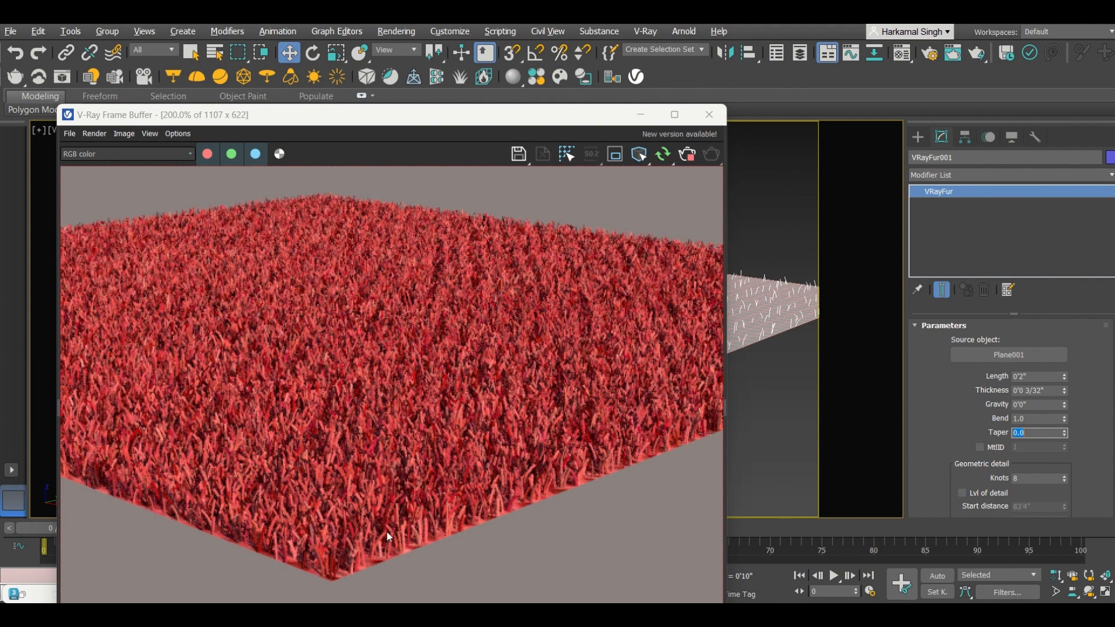
Step: Set the fur Length to 1'0"
{"action": "scroll", "coordinate": [920, 440], "scroll_direction": "down", "scroll_amount": 5}
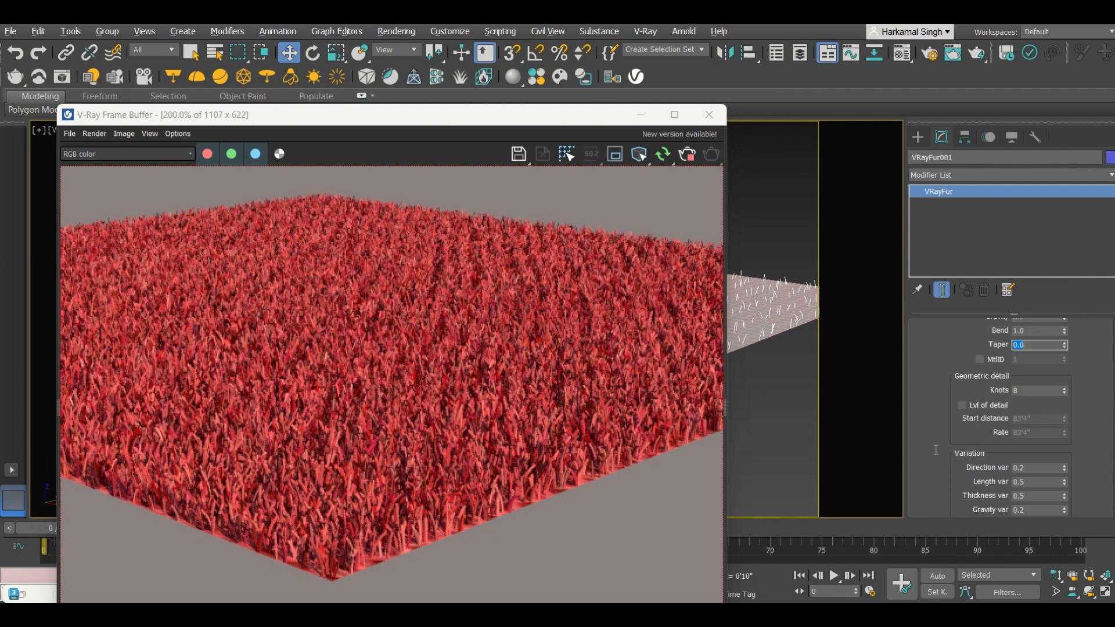
{"action": "scroll", "coordinate": [938, 464], "scroll_direction": "up", "scroll_amount": 2}
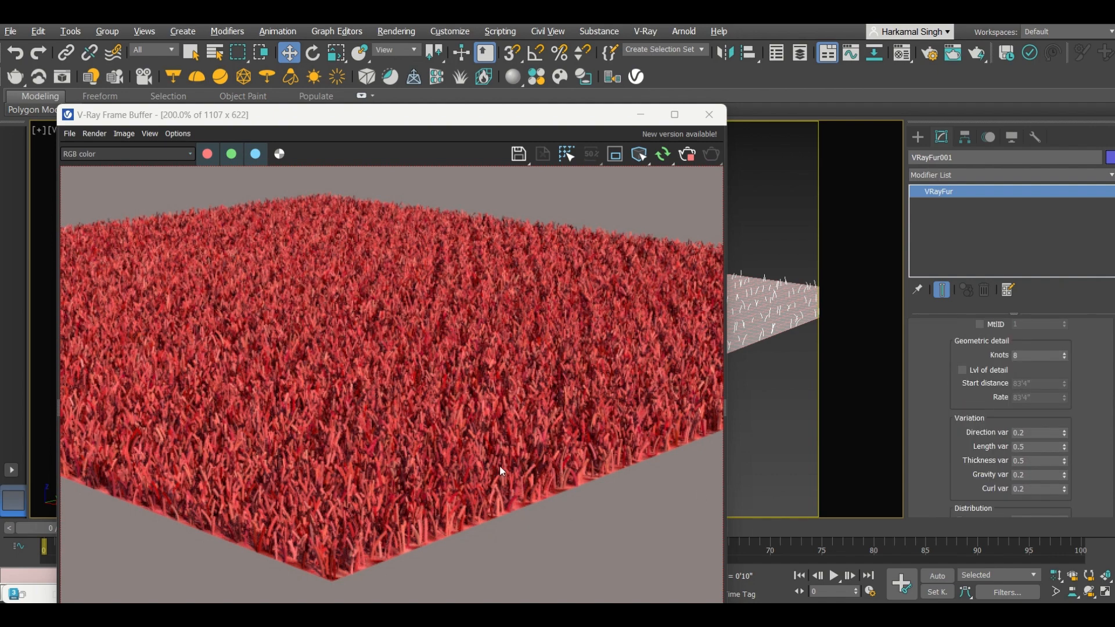
{"action": "scroll", "coordinate": [469, 333], "scroll_direction": "up", "scroll_amount": 1}
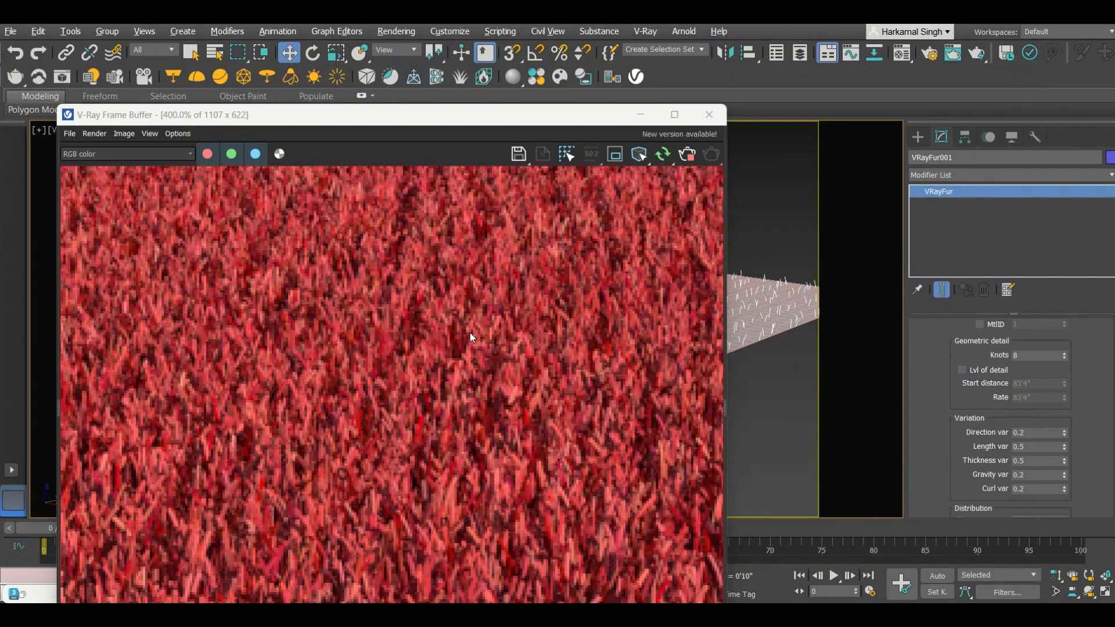
{"action": "scroll", "coordinate": [472, 335], "scroll_direction": "down", "scroll_amount": 1}
{"action": "scroll", "coordinate": [473, 339], "scroll_direction": "down", "scroll_amount": 1}
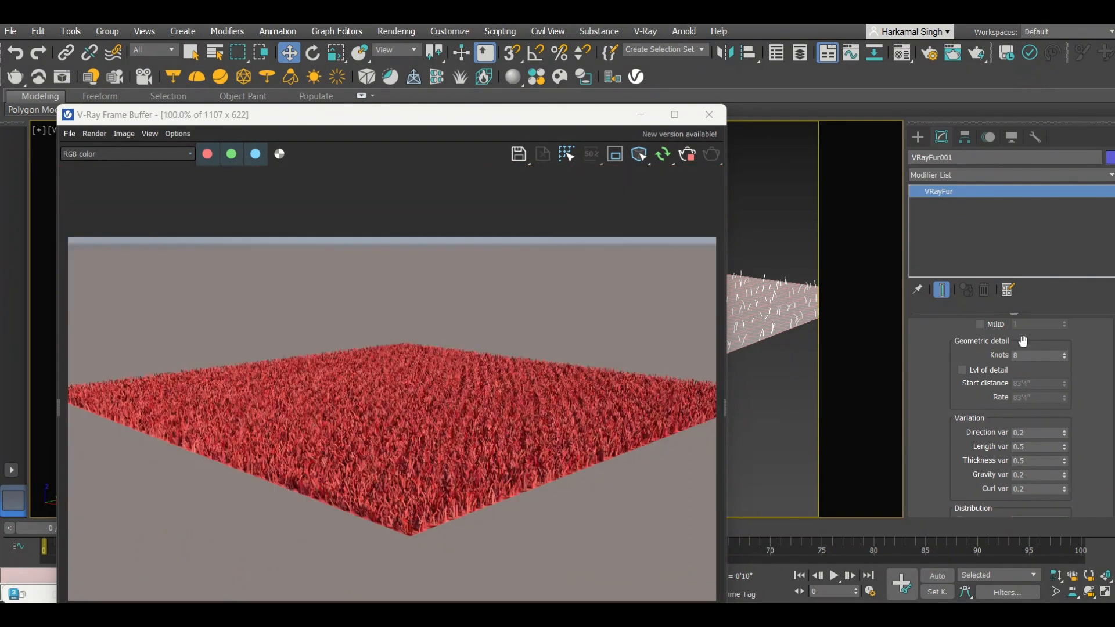
{"action": "scroll", "coordinate": [928, 394], "scroll_direction": "up", "scroll_amount": 5}
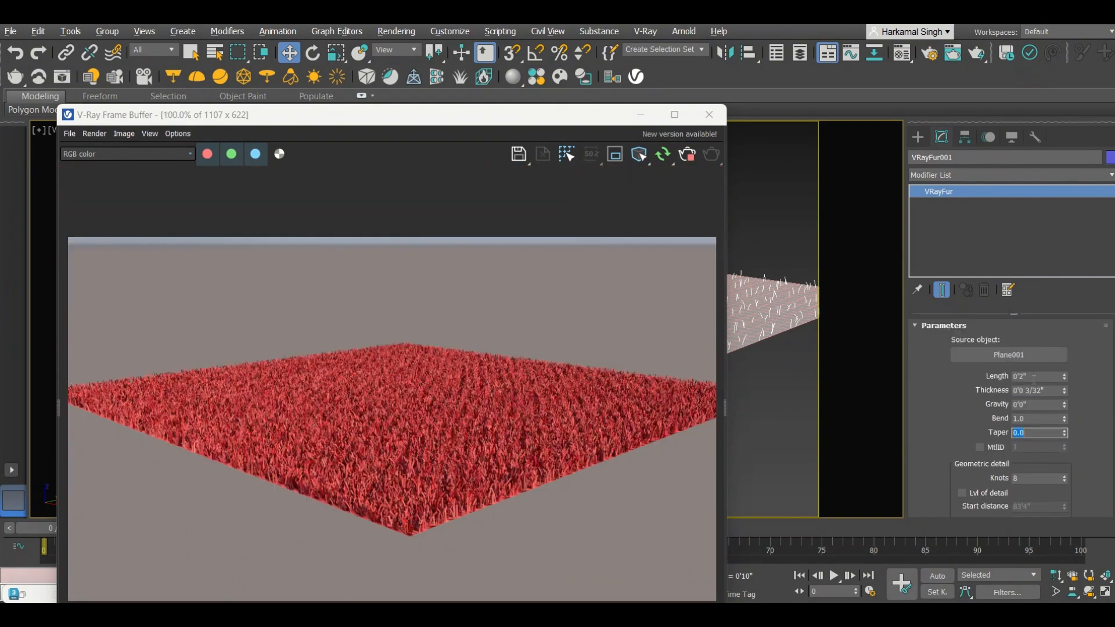
{"action": "left_click_drag", "start_coordinate": [1031, 377], "coordinate": [978, 374]}
{"action": "type", "text": "1"}
{"action": "key", "text": "Return"}
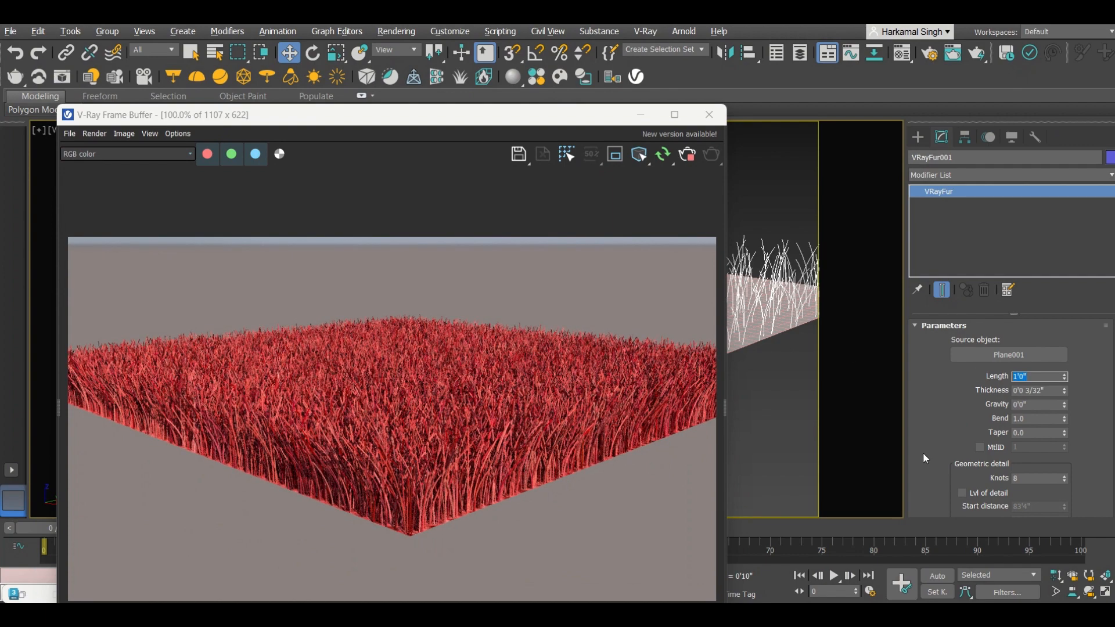
Step: Set the fur's Per face distribution to 5
{"action": "scroll", "coordinate": [925, 444], "scroll_direction": "down", "scroll_amount": 2}
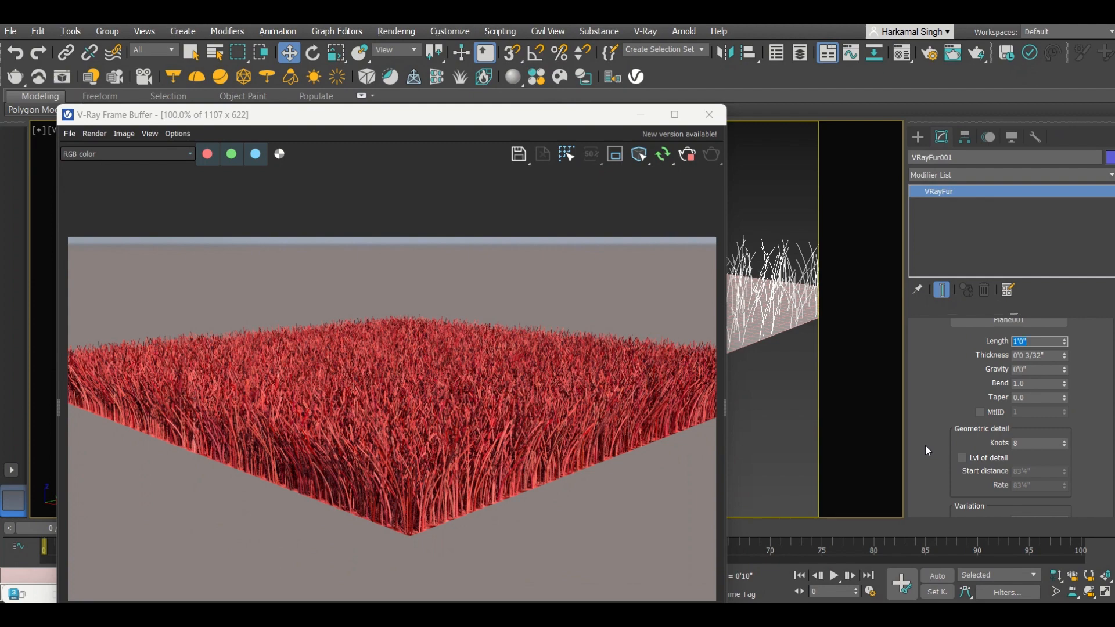
{"action": "scroll", "coordinate": [925, 444], "scroll_direction": "down", "scroll_amount": 6}
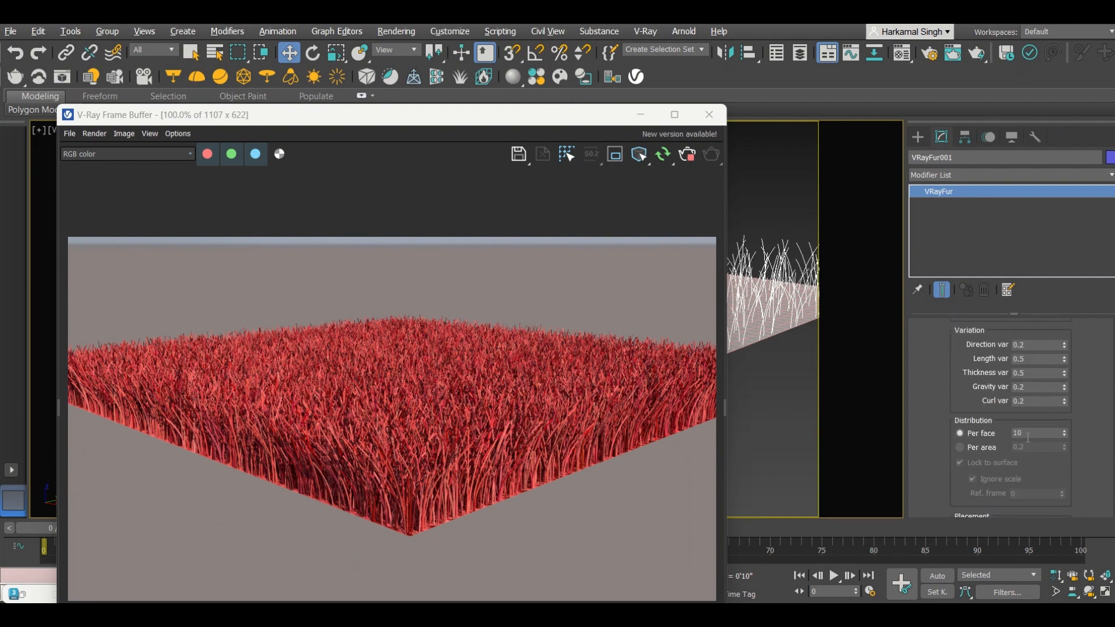
{"action": "double_click", "coordinate": [1025, 433]}
{"action": "type", "text": "5"}
{"action": "key", "text": "Return"}
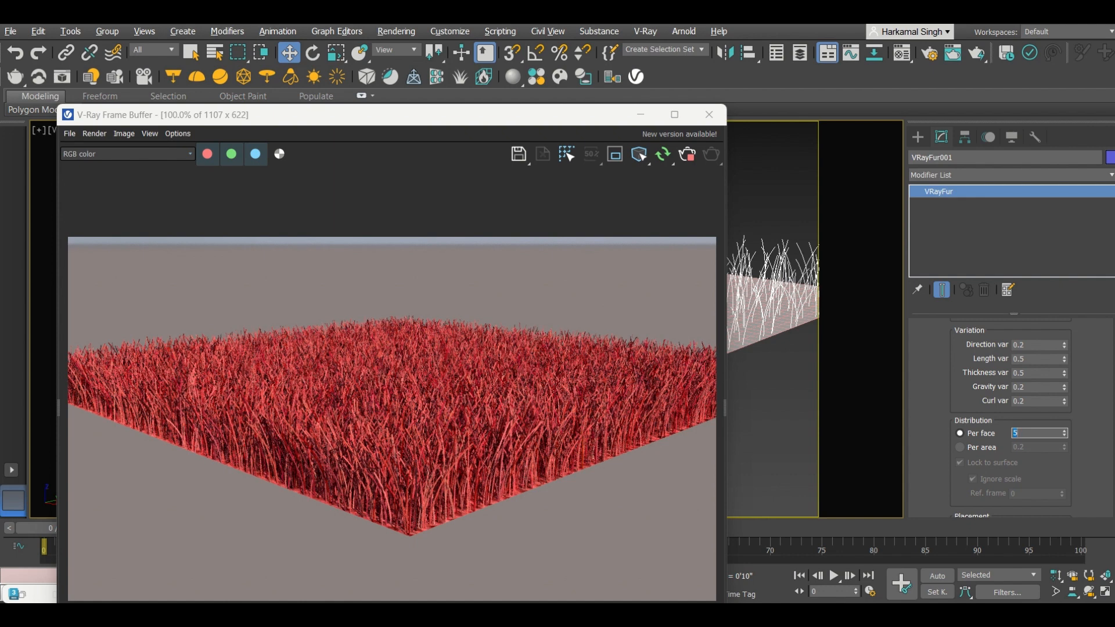
{"action": "scroll", "coordinate": [931, 416], "scroll_direction": "up", "scroll_amount": 6}
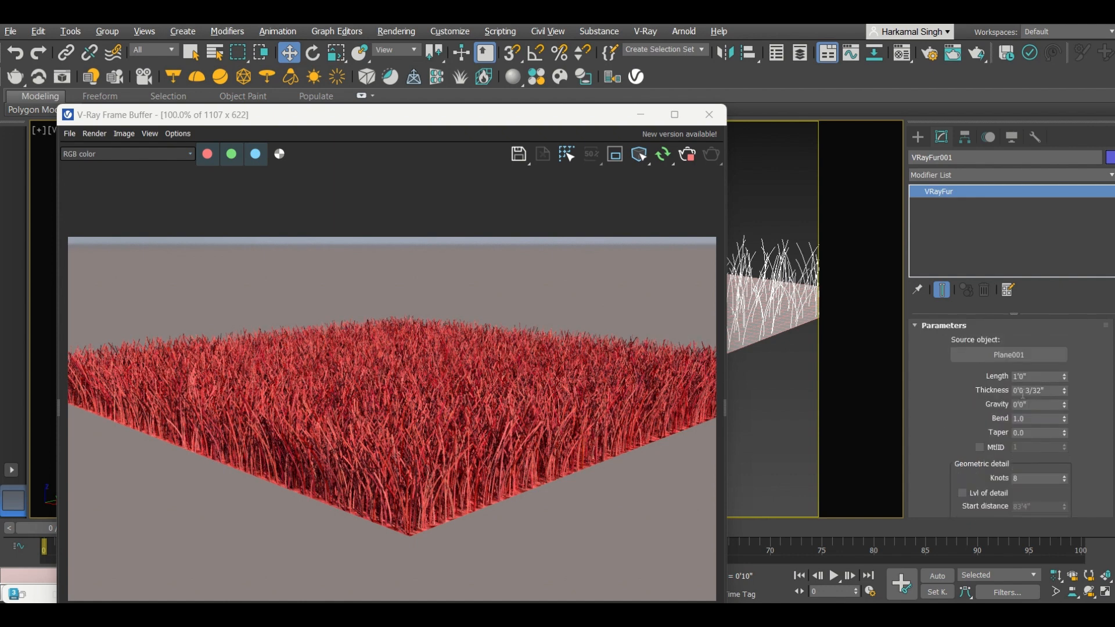
Step: Nudge the fur Thickness up to 0'0 9/32" and set the fur Length to 0'5"
{"action": "left_click", "coordinate": [1064, 389]}
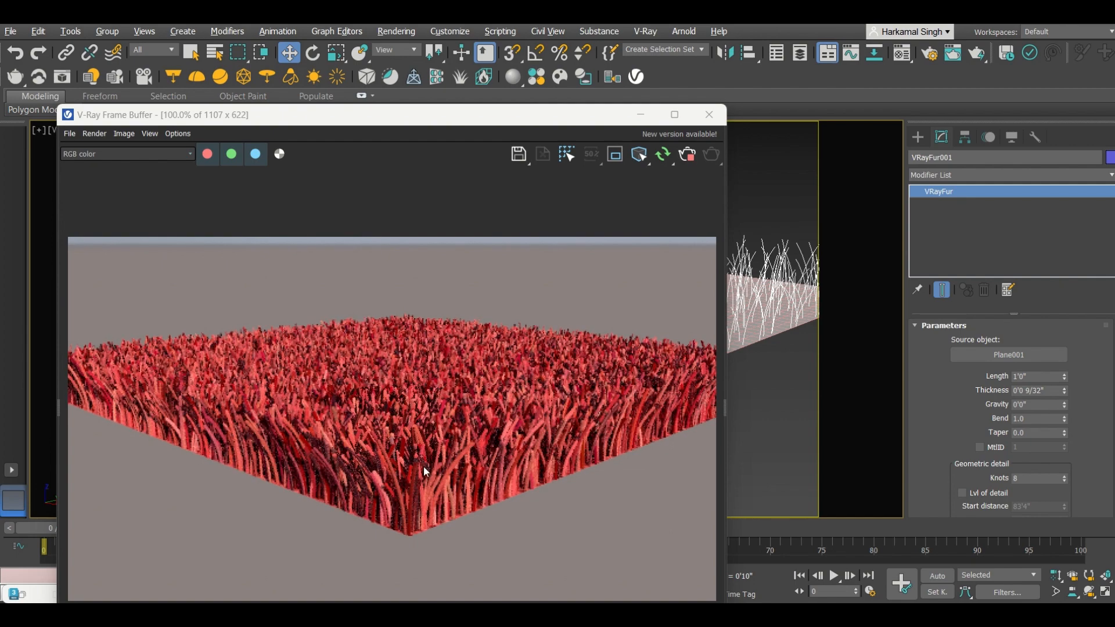
{"action": "scroll", "coordinate": [423, 465], "scroll_direction": "up", "scroll_amount": 2}
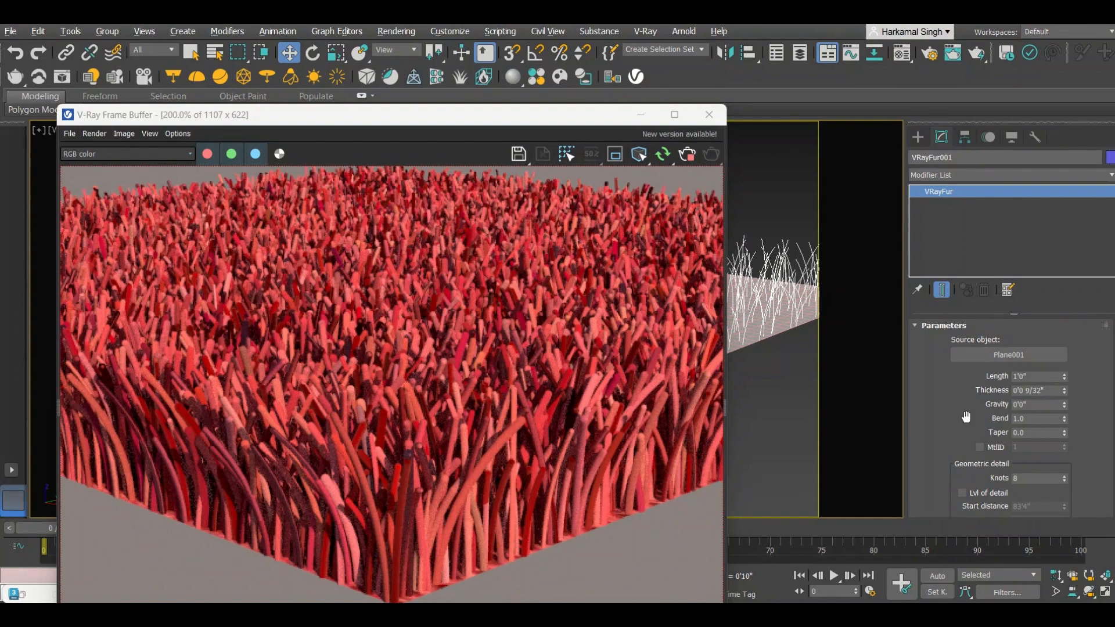
{"action": "double_click", "coordinate": [1030, 376]}
{"action": "type", "text": "0.5"}
{"action": "key", "text": "BackSpace"}
{"action": "key", "text": "BackSpace"}
{"action": "type", "text": "5"}
{"action": "key", "text": "Return"}
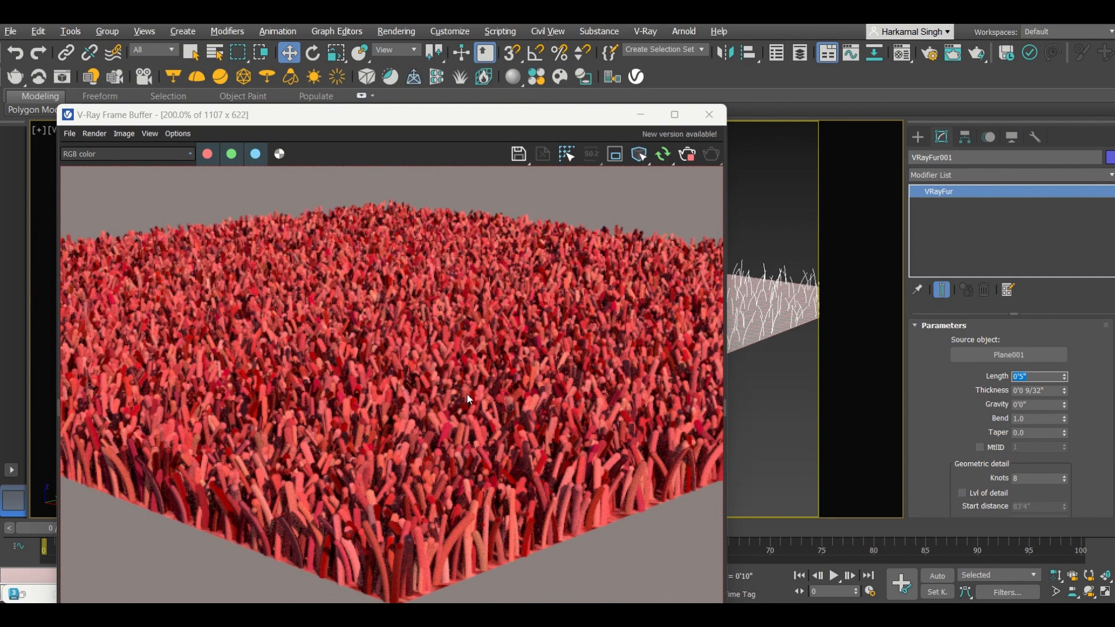
Step: Try a fur Gravity of 12, then set Gravity back to 0
{"action": "left_click", "coordinate": [1030, 404]}
{"action": "type", "text": "12"}
{"action": "key", "text": "Return"}
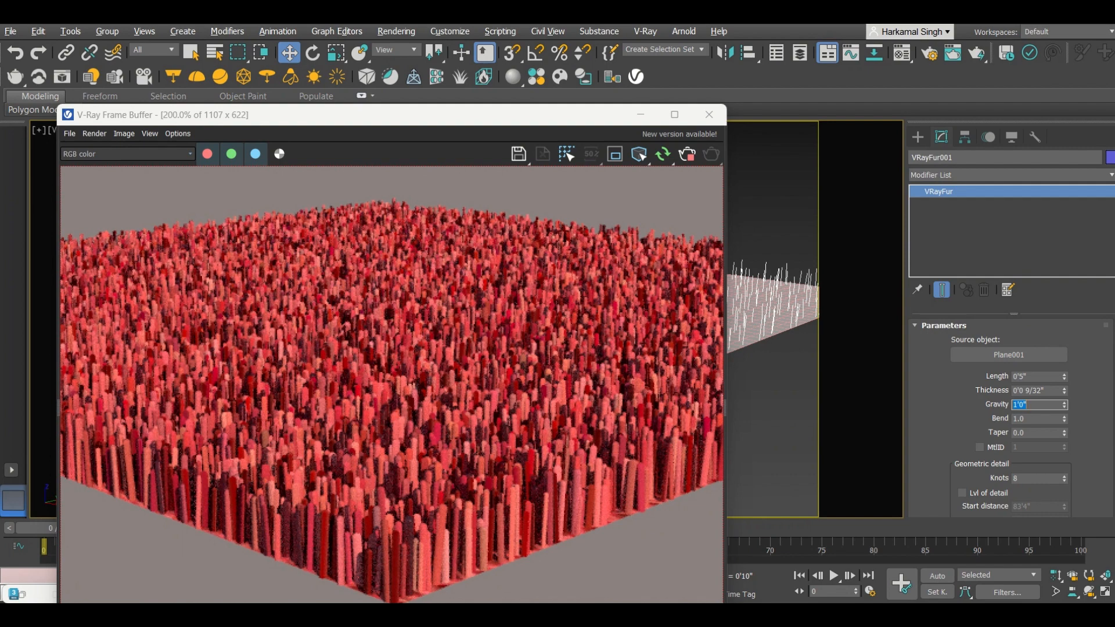
{"action": "type", "text": "0"}
{"action": "key", "text": "Return"}
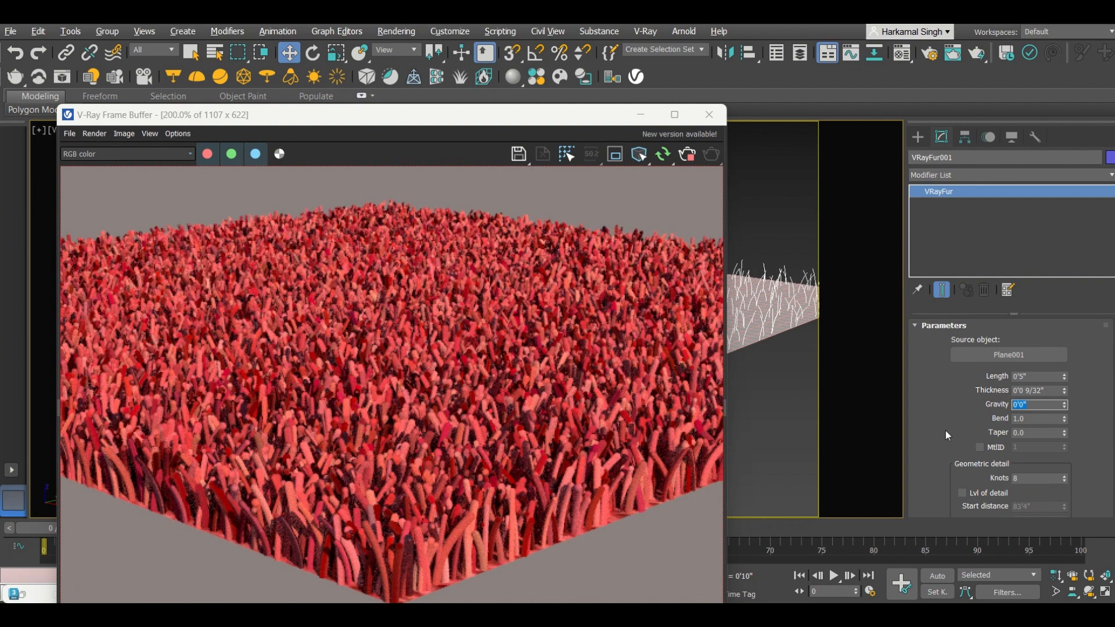
Step: Set the fur's Gravity var under Variation to 1.0
{"action": "scroll", "coordinate": [945, 430], "scroll_direction": "down", "scroll_amount": 2}
{"action": "scroll", "coordinate": [939, 440], "scroll_direction": "up", "scroll_amount": 1}
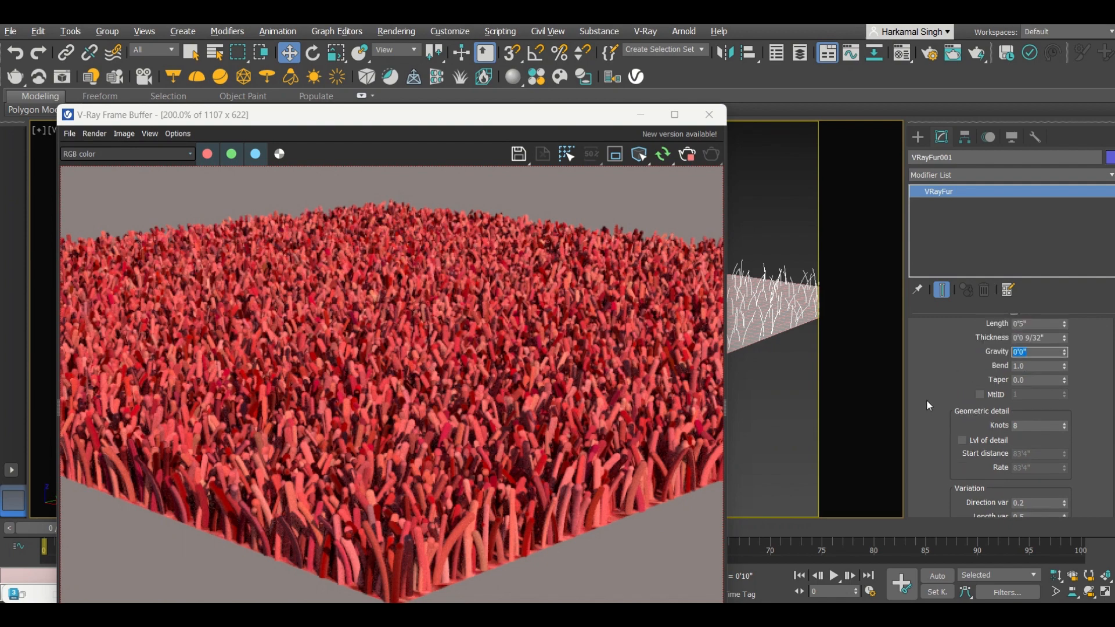
{"action": "scroll", "coordinate": [925, 399], "scroll_direction": "down", "scroll_amount": 2}
{"action": "scroll", "coordinate": [934, 412], "scroll_direction": "down", "scroll_amount": 2}
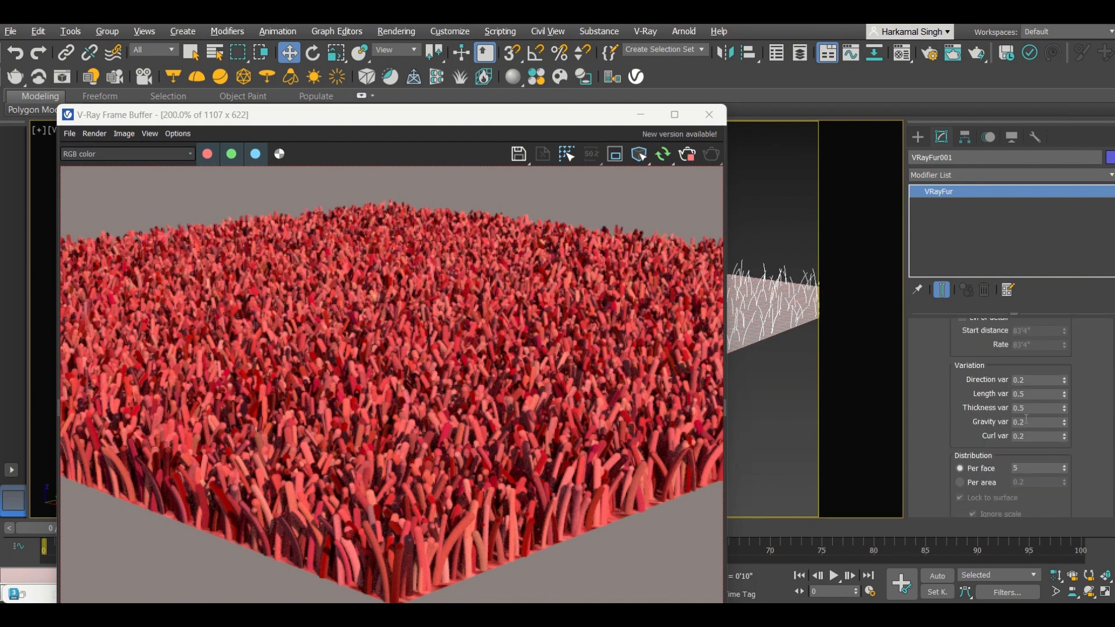
{"action": "double_click", "coordinate": [1003, 420]}
{"action": "type", "text": "1.0"}
{"action": "key", "text": "Return"}
Step: Try fur Gravity values of 1 and 5, then return Gravity to 0
{"action": "scroll", "coordinate": [939, 409], "scroll_direction": "up", "scroll_amount": 5}
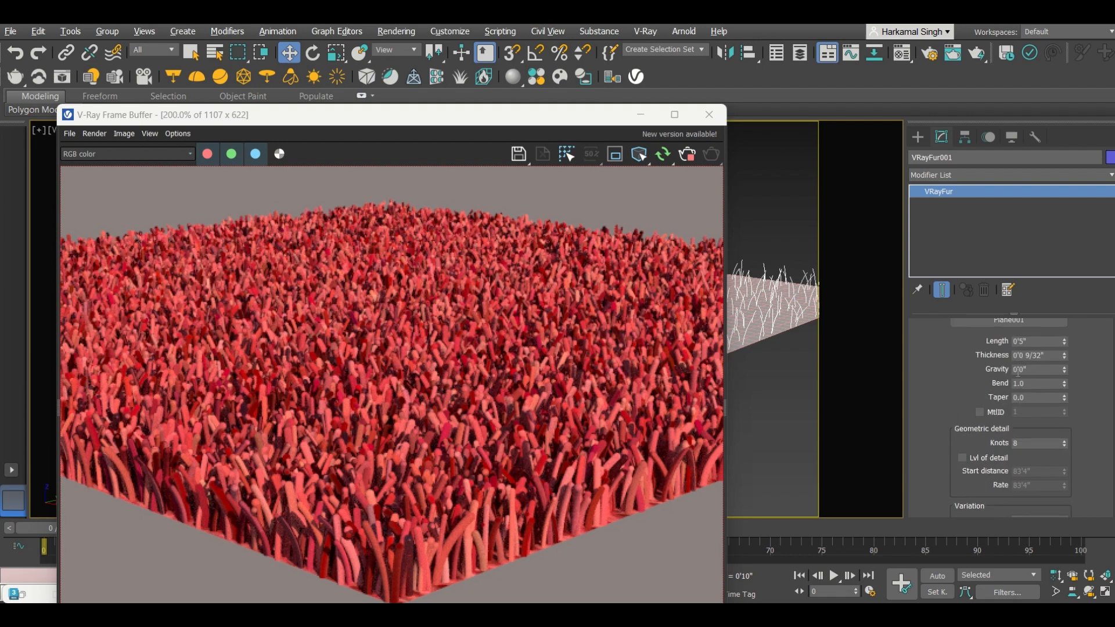
{"action": "double_click", "coordinate": [1029, 369]}
{"action": "type", "text": "1"}
{"action": "key", "text": "Return"}
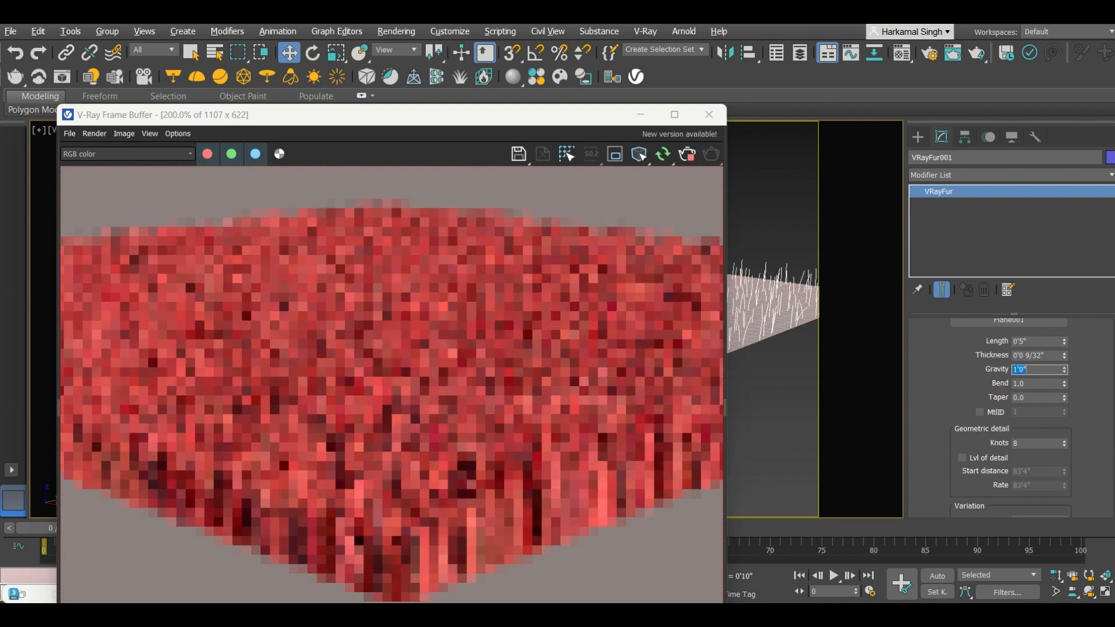
{"action": "type", "text": "5"}
{"action": "key", "text": "Return"}
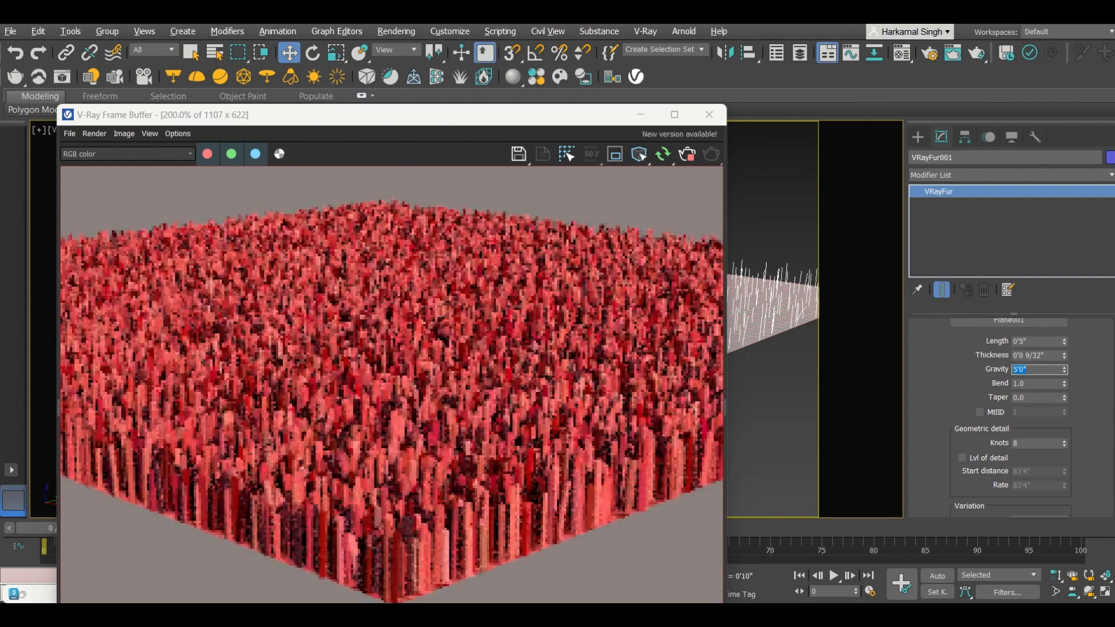
{"action": "type", "text": "0"}
{"action": "key", "text": "Return"}
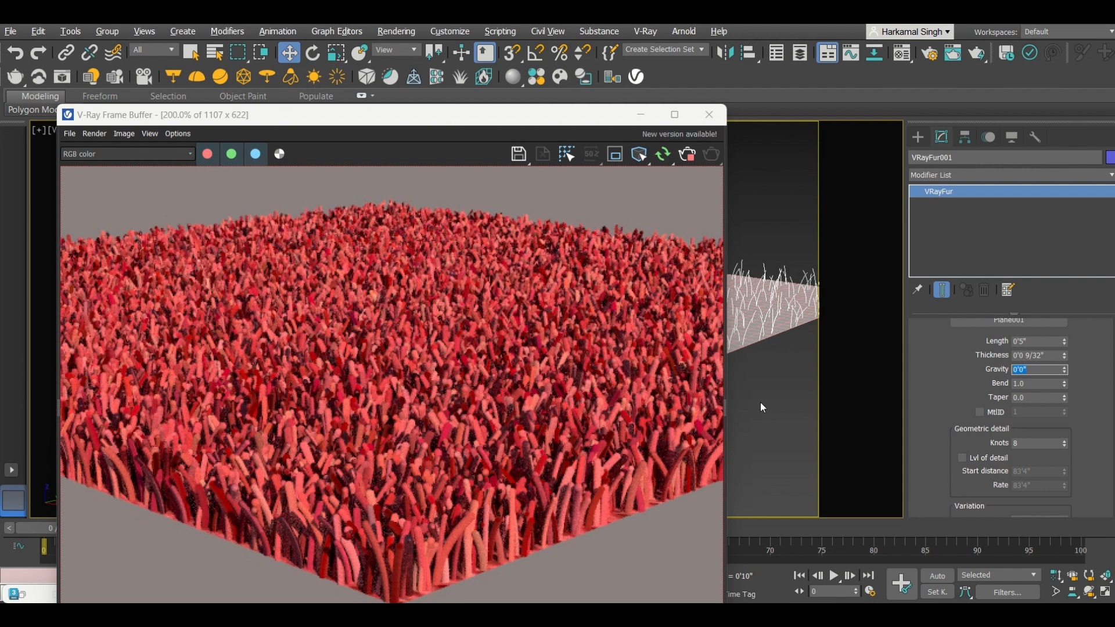
Step: Adjust the fur Thickness with the spinner to 0'0 6/32"
{"action": "scroll", "coordinate": [401, 405], "scroll_direction": "down", "scroll_amount": 2}
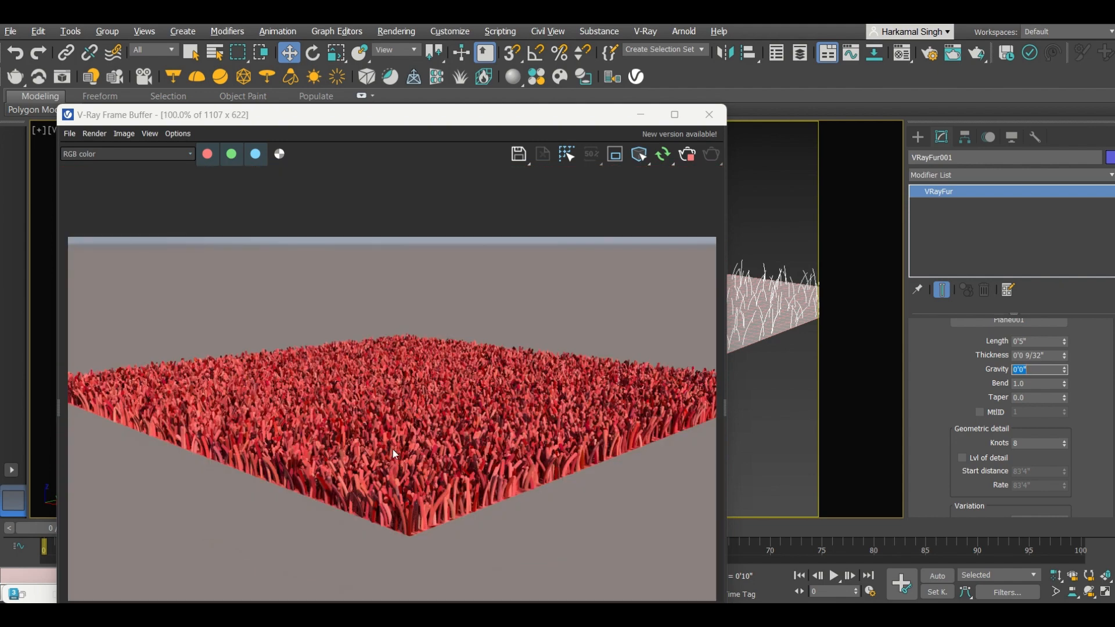
{"action": "scroll", "coordinate": [392, 449], "scroll_direction": "up", "scroll_amount": 2}
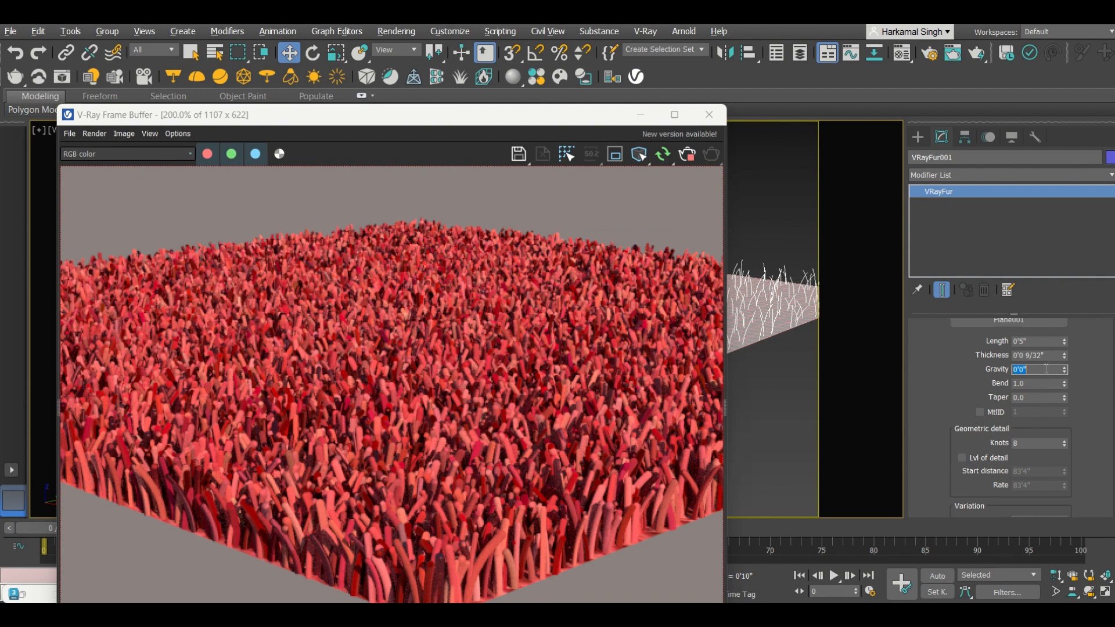
{"action": "scroll", "coordinate": [955, 398], "scroll_direction": "up", "scroll_amount": 1}
{"action": "left_click", "coordinate": [1064, 371]}
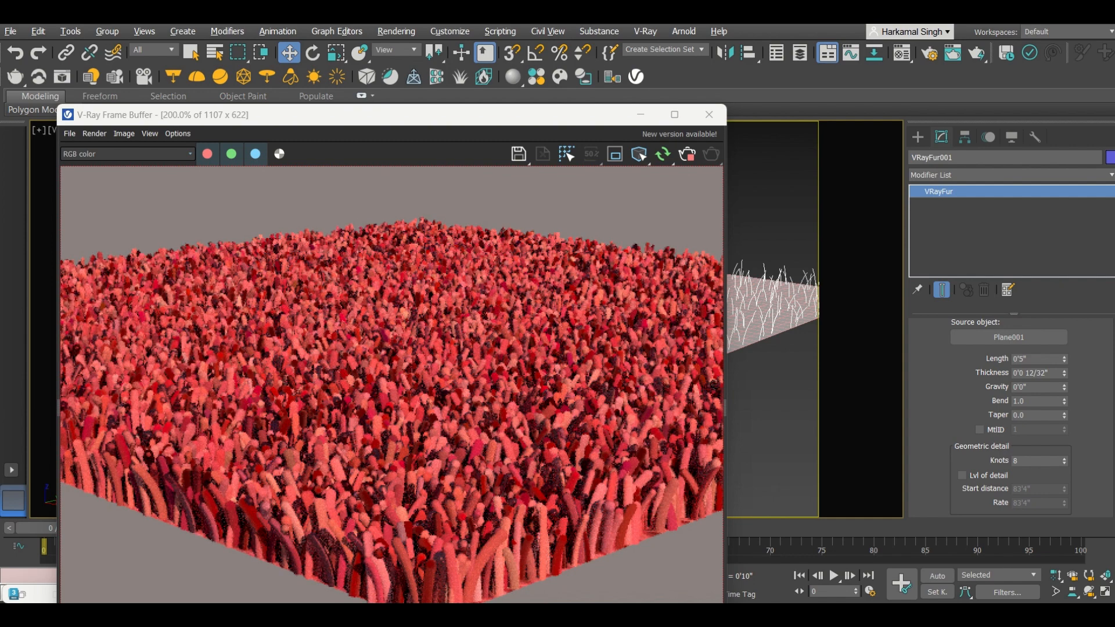
{"action": "left_click", "coordinate": [1065, 375]}
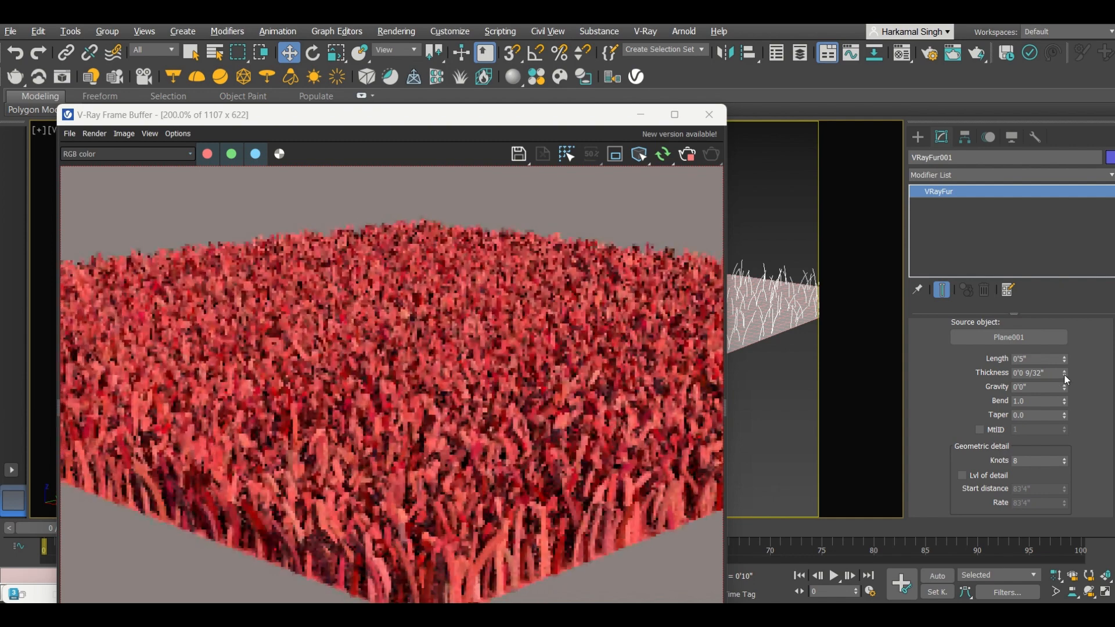
{"action": "left_click", "coordinate": [1064, 375]}
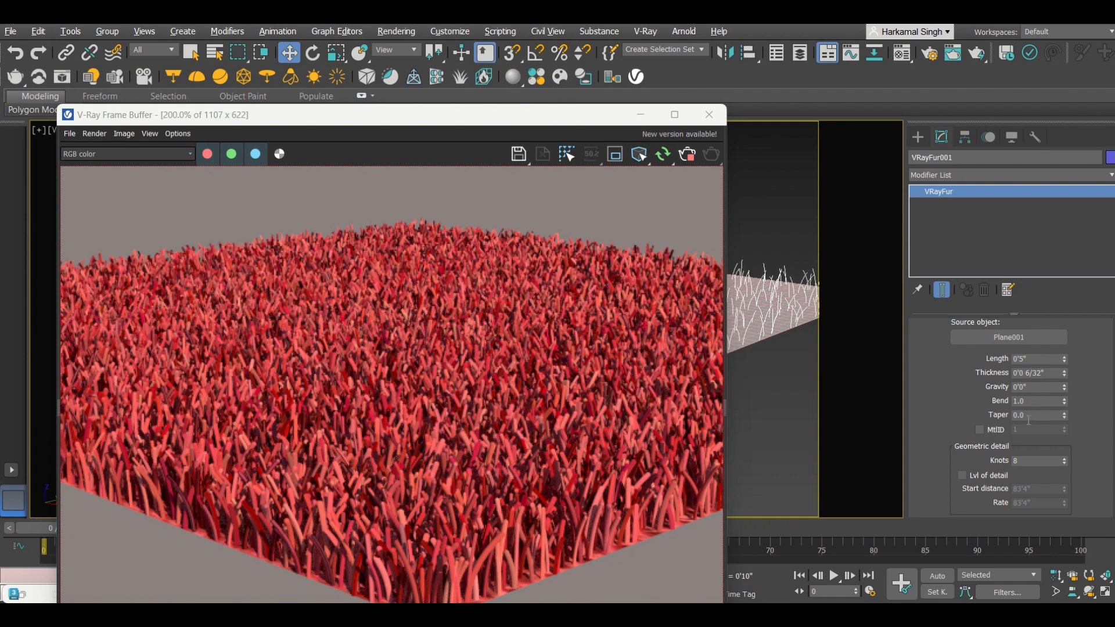
Step: Try a Bend of 0 on the fur, then restore Bend to 1.0
{"action": "double_click", "coordinate": [1028, 401]}
{"action": "type", "text": "0"}
{"action": "key", "text": "Return"}
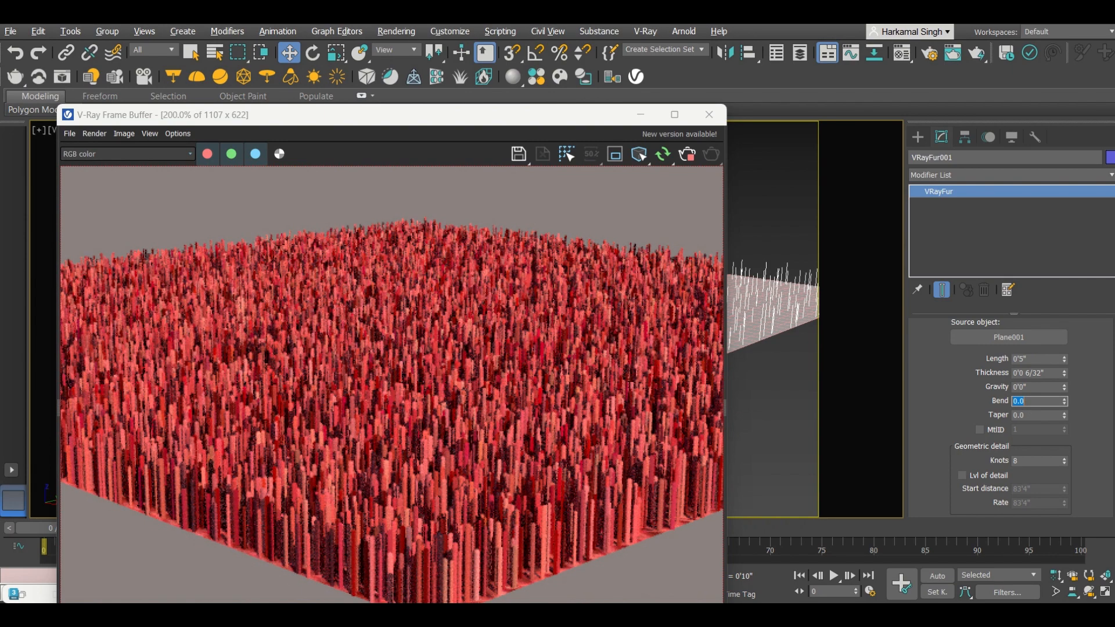
{"action": "type", "text": "1"}
{"action": "key", "text": "Return"}
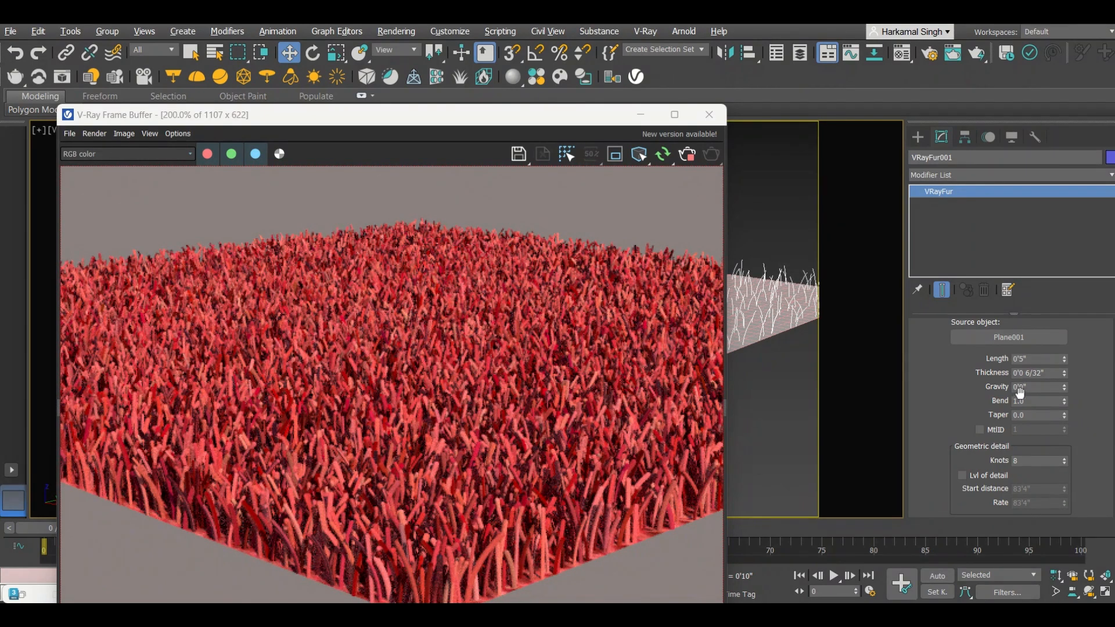
Step: Set the fur's Per face distribution to 20
{"action": "scroll", "coordinate": [943, 415], "scroll_direction": "down", "scroll_amount": 5}
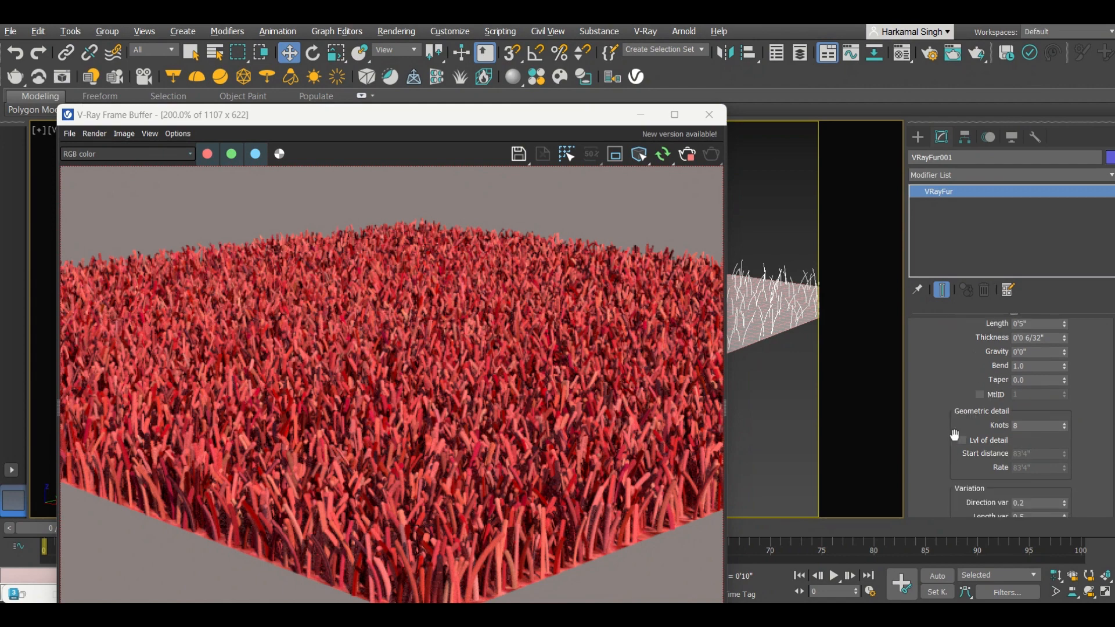
{"action": "scroll", "coordinate": [944, 459], "scroll_direction": "down", "scroll_amount": 1}
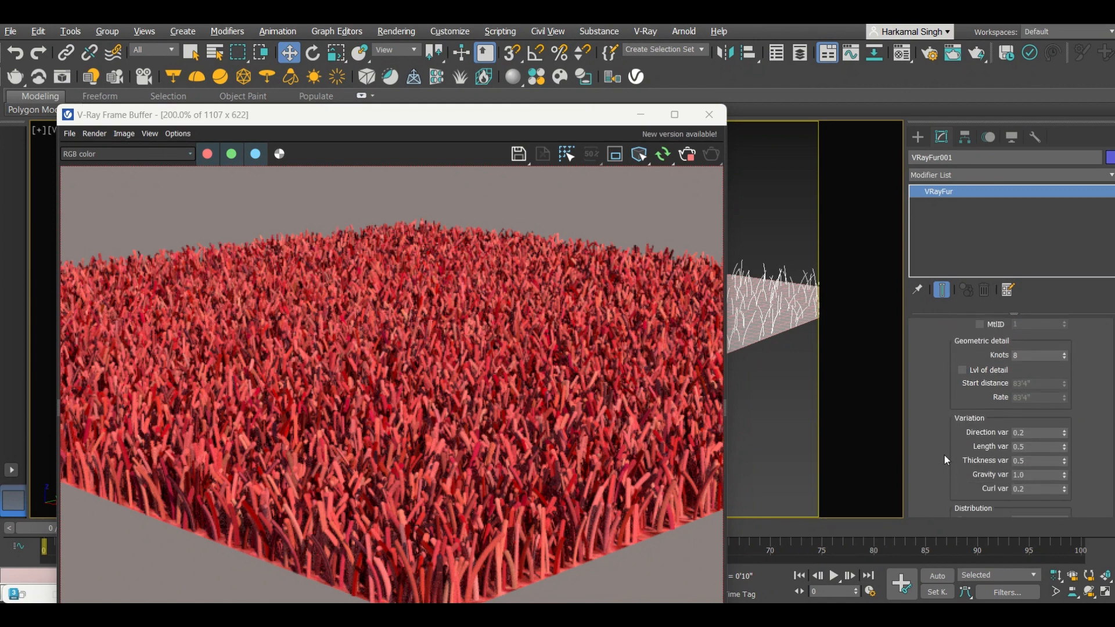
{"action": "scroll", "coordinate": [944, 455], "scroll_direction": "down", "scroll_amount": 4}
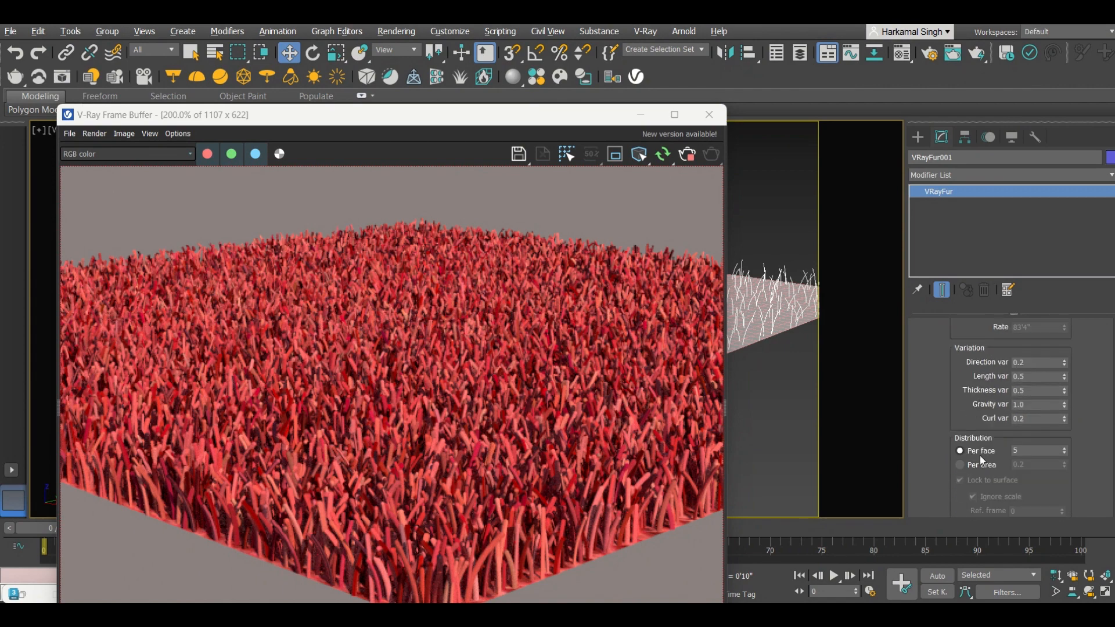
{"action": "double_click", "coordinate": [1026, 451]}
{"action": "type", "text": "1"}
{"action": "key", "text": "Return"}
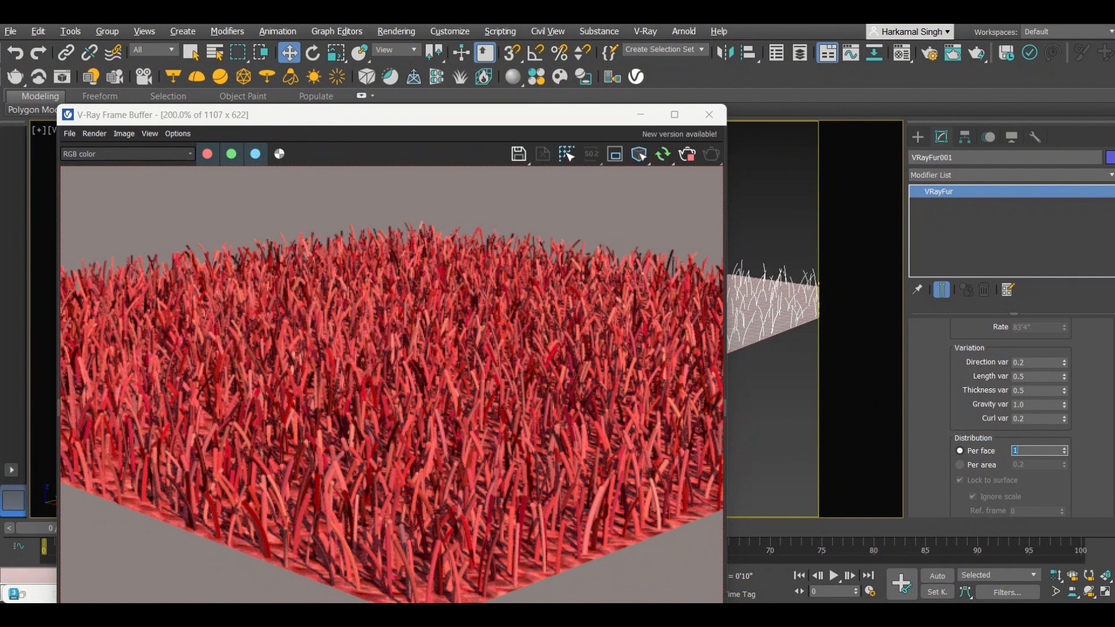
{"action": "type", "text": "20"}
{"action": "key", "text": "Return"}
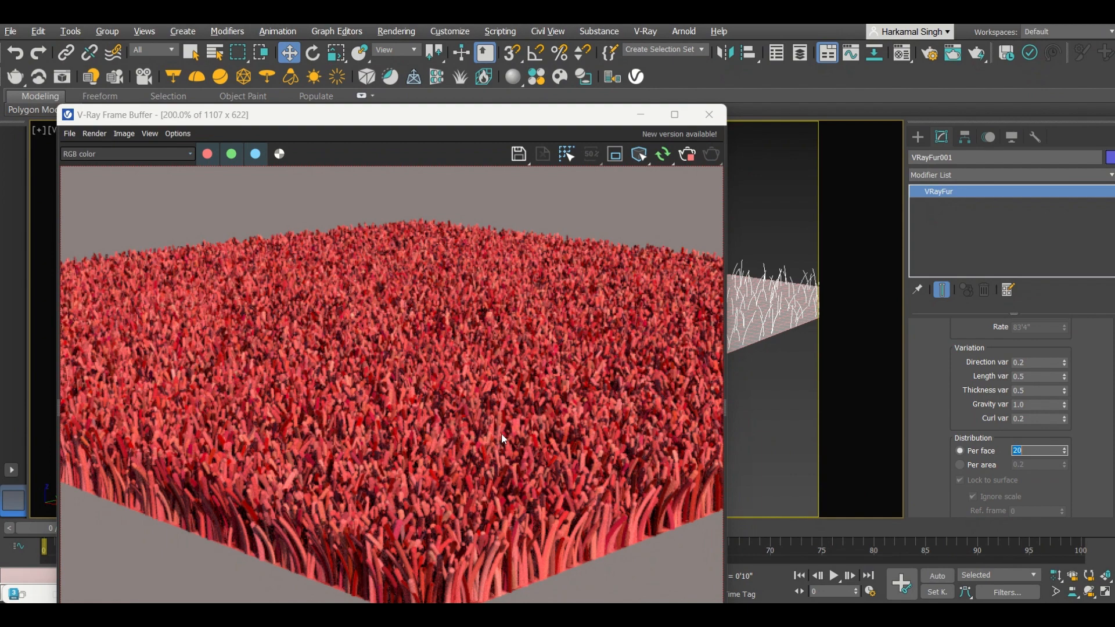
Step: Inspect the updated grass render and open the Create panel
{"action": "scroll", "coordinate": [498, 429], "scroll_direction": "down", "scroll_amount": 2}
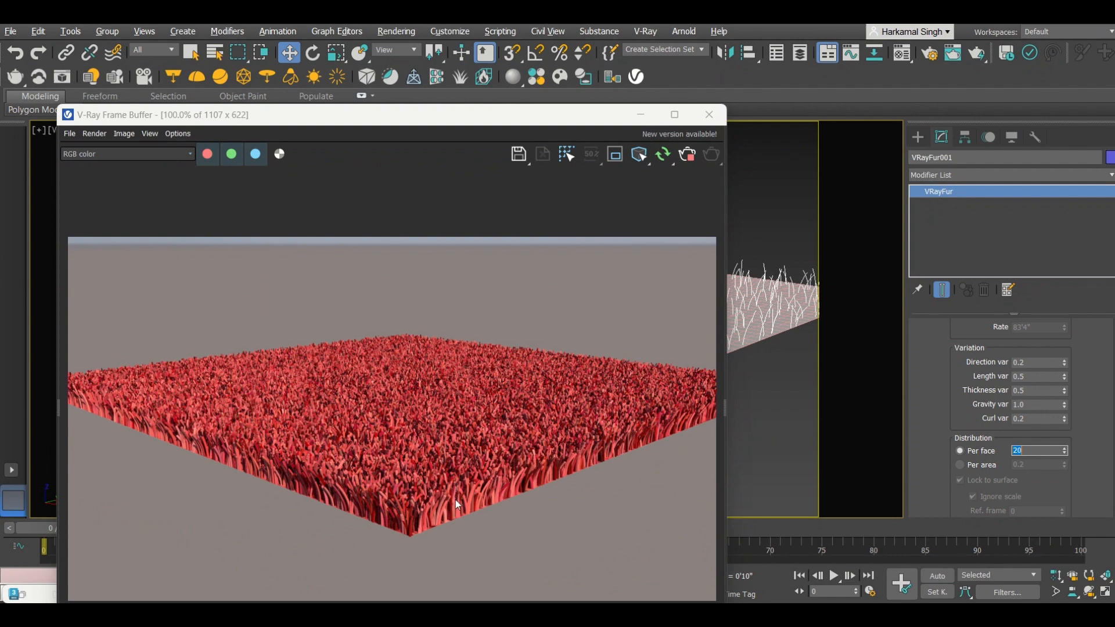
{"action": "scroll", "coordinate": [455, 499], "scroll_direction": "up", "scroll_amount": 2}
{"action": "scroll", "coordinate": [420, 491], "scroll_direction": "down", "scroll_amount": 2}
{"action": "scroll", "coordinate": [411, 528], "scroll_direction": "up", "scroll_amount": 1}
{"action": "scroll", "coordinate": [414, 525], "scroll_direction": "down", "scroll_amount": 1}
{"action": "left_click", "coordinate": [916, 138]}
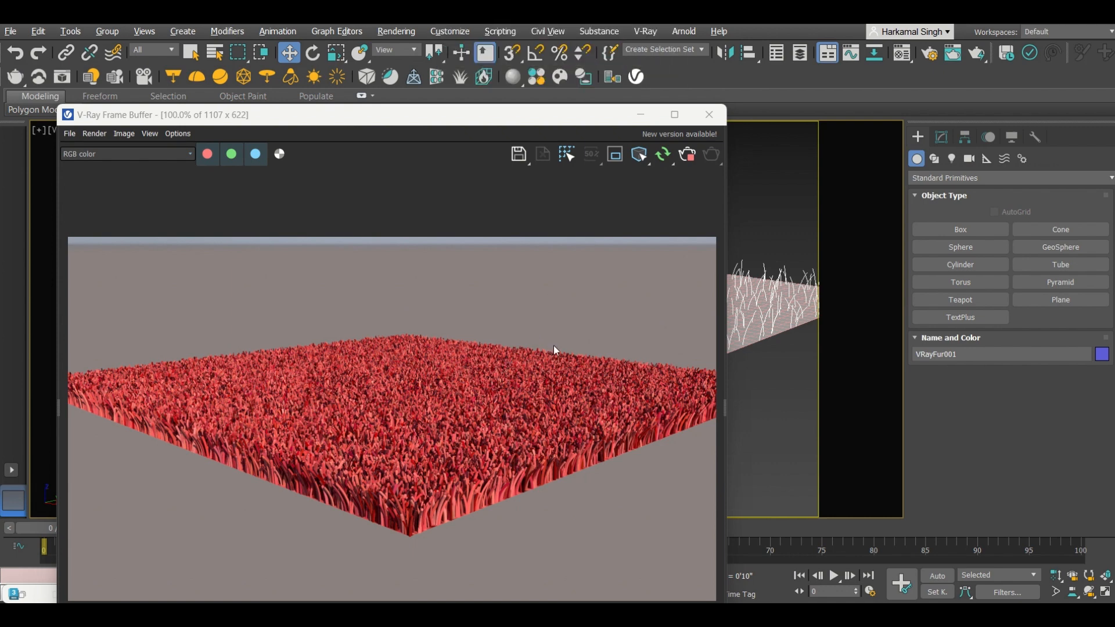
{"action": "mouse_move", "coordinate": [513, 37]}
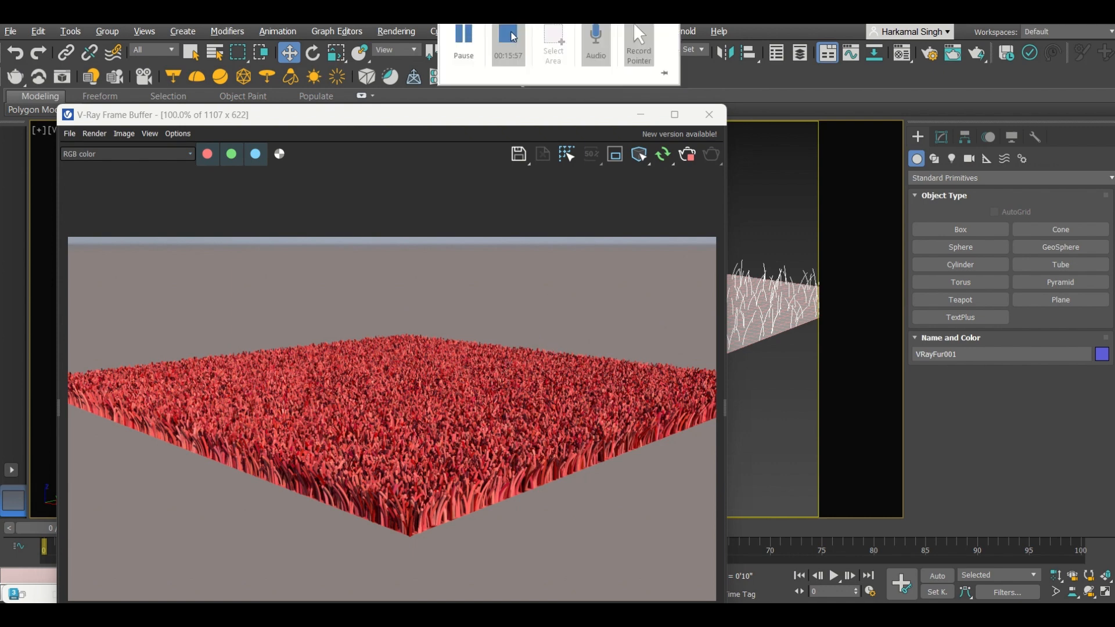